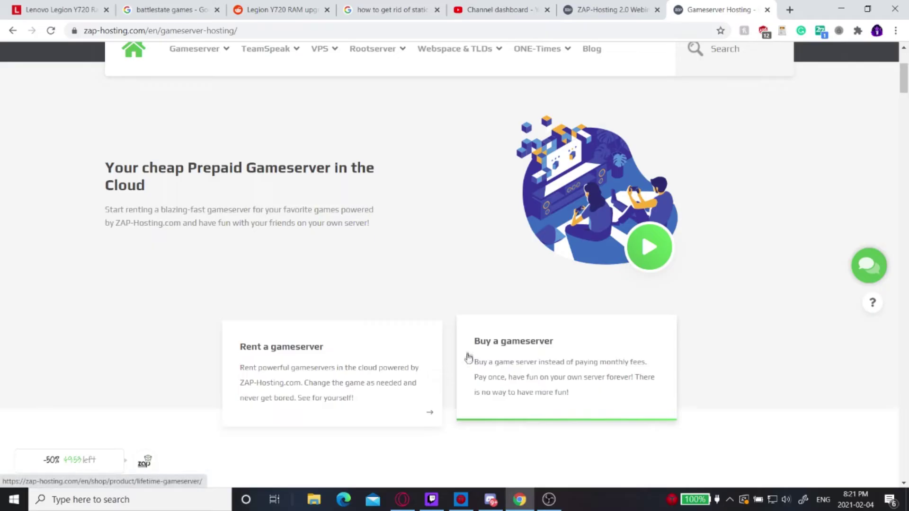
# Scroll down the gameserver hosting page and open the 'Rent a gameserver' cloud shop.
pyautogui.scroll(4, 383, 300)
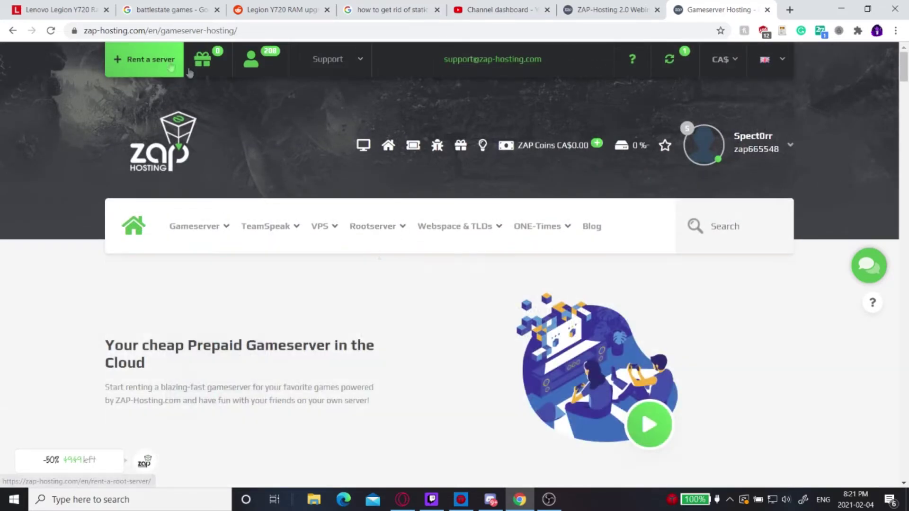
pyautogui.moveTo(86, 31); pyautogui.dragTo(263, 29)
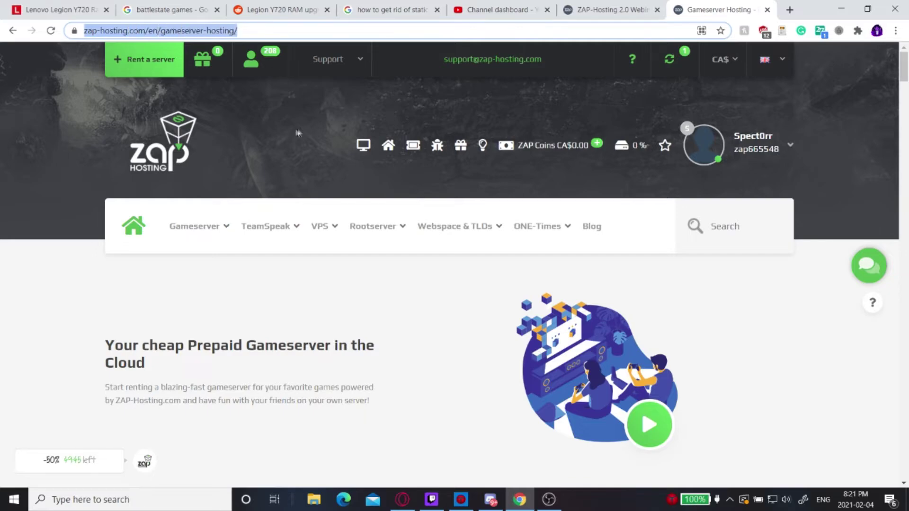
pyautogui.click(281, 154)
pyautogui.scroll(-4, 289, 151)
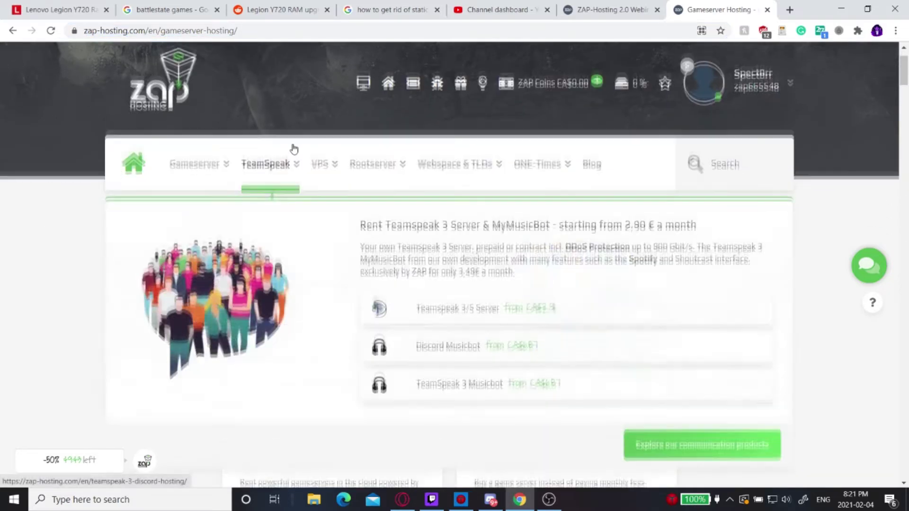
pyautogui.scroll(-3, 34, 194)
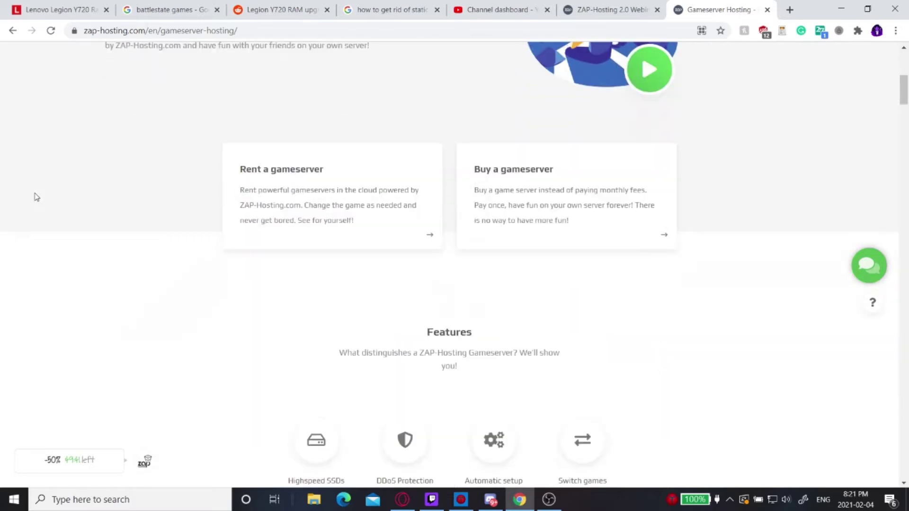
pyautogui.scroll(-3, 36, 198)
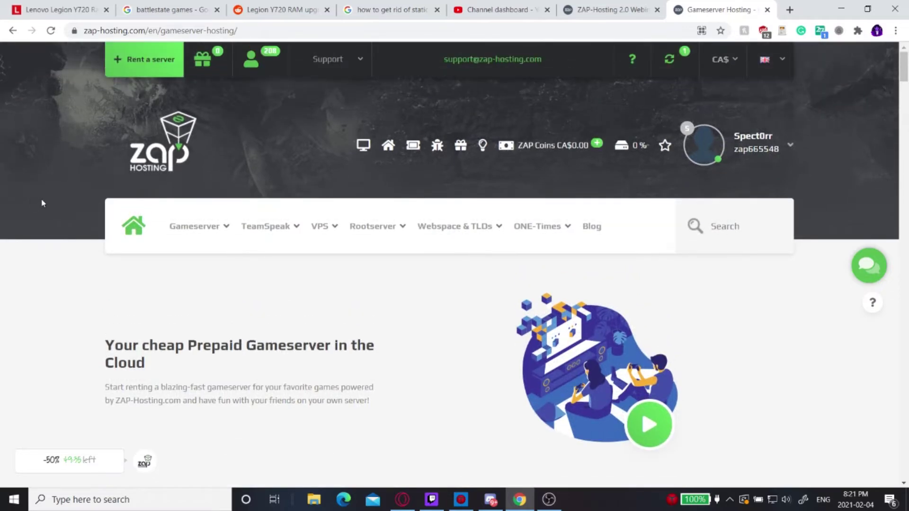
pyautogui.scroll(-2, 227, 327)
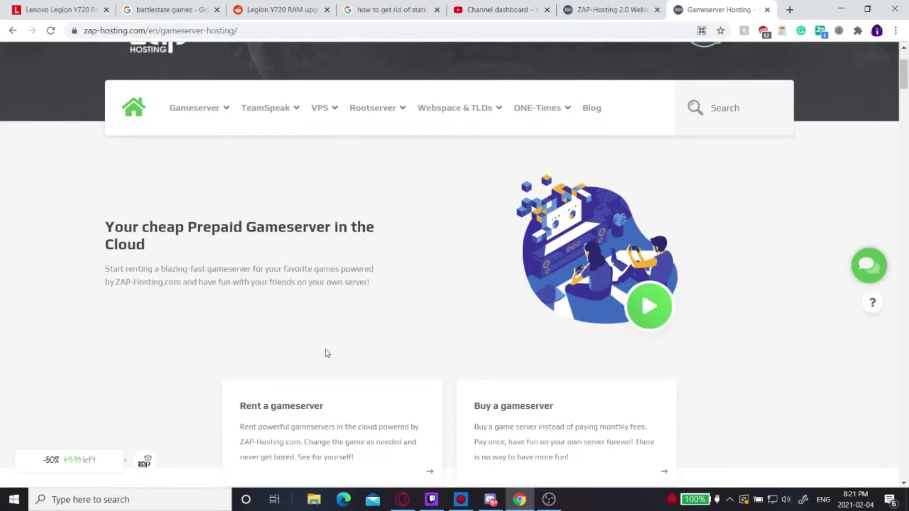
pyautogui.scroll(-3, 327, 353)
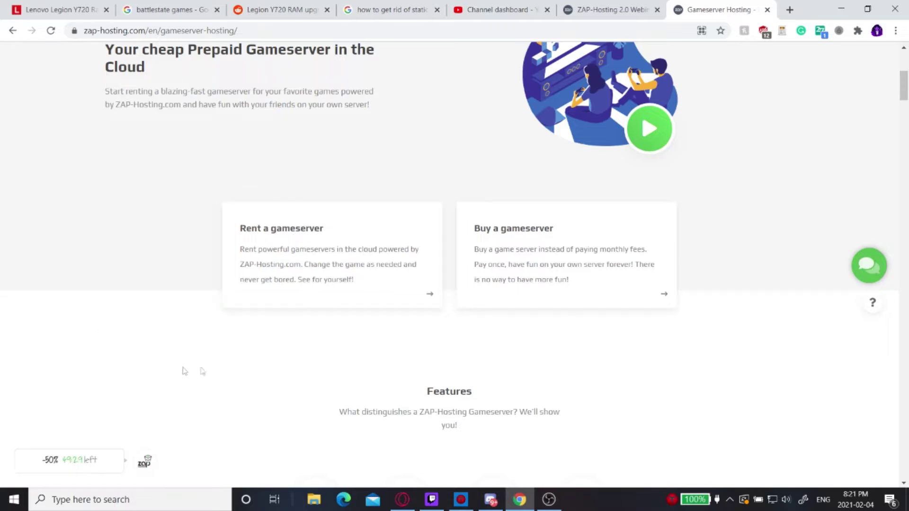
pyautogui.click(339, 250)
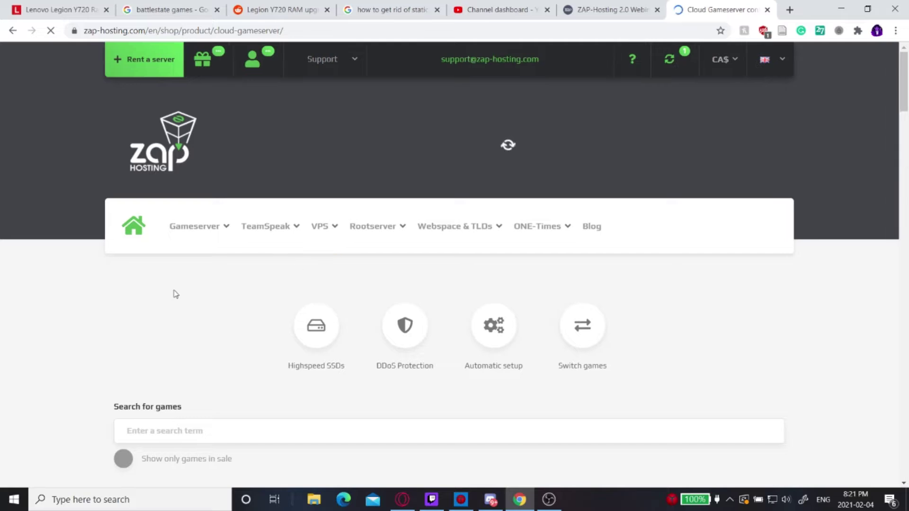
# Search the shop for 'impostor' and open the Impostor - Among Us server product.
pyautogui.scroll(-2, 152, 276)
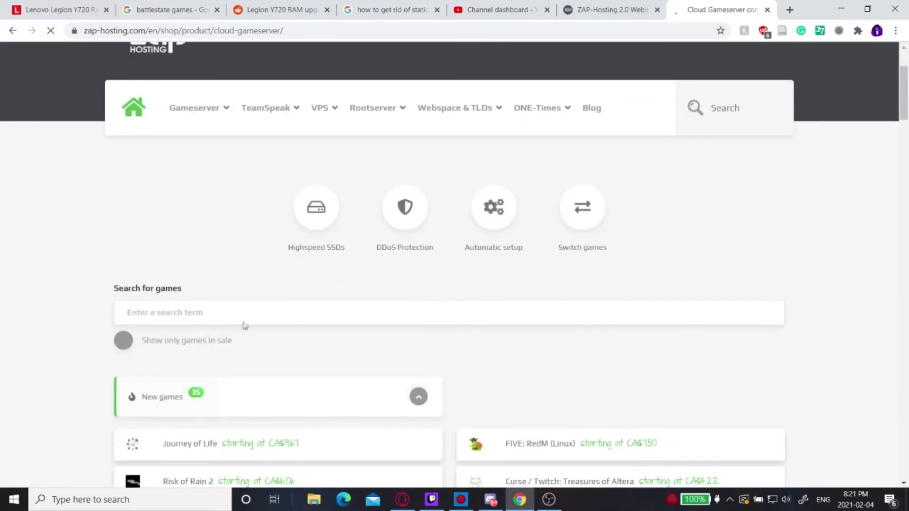
pyautogui.click(244, 319)
pyautogui.write('impo')
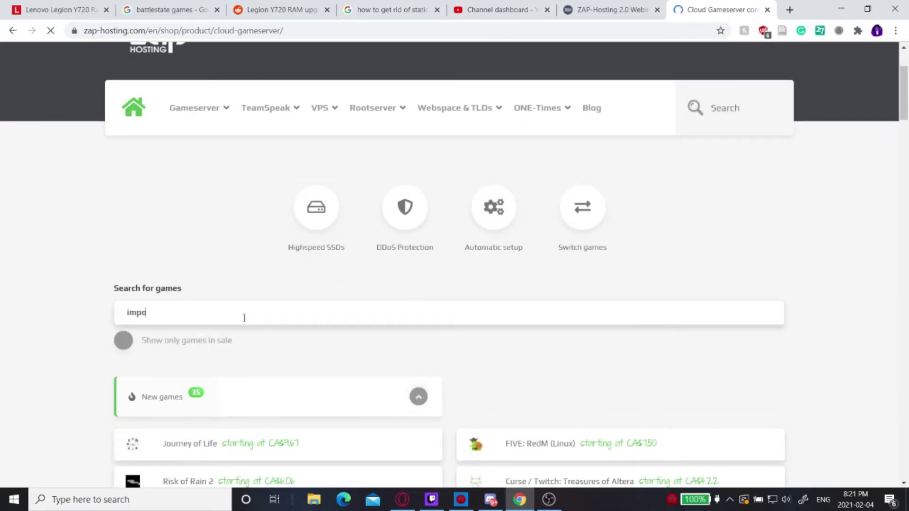
pyautogui.write('stor')
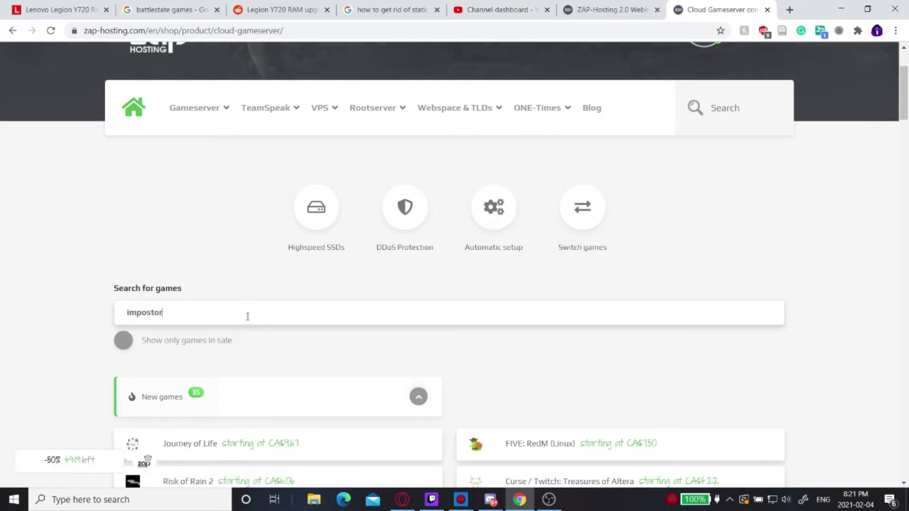
pyautogui.scroll(-2, 247, 316)
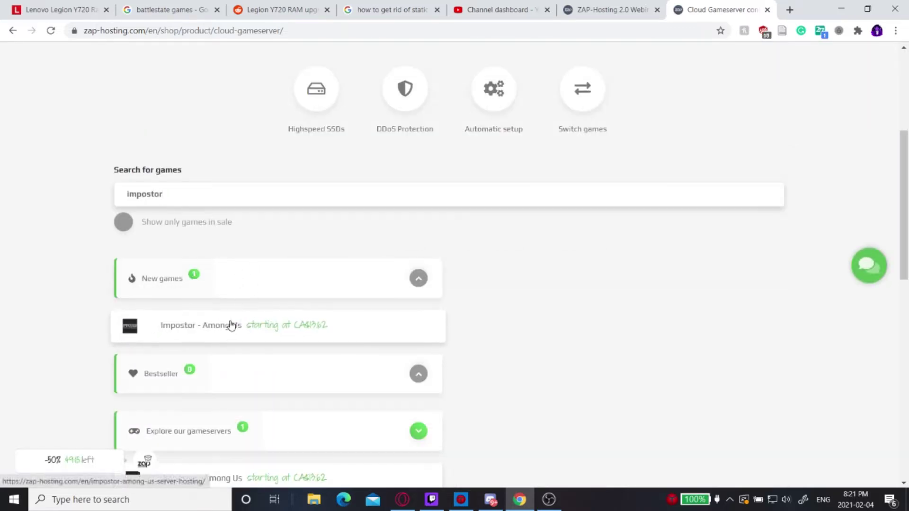
pyautogui.click(210, 330)
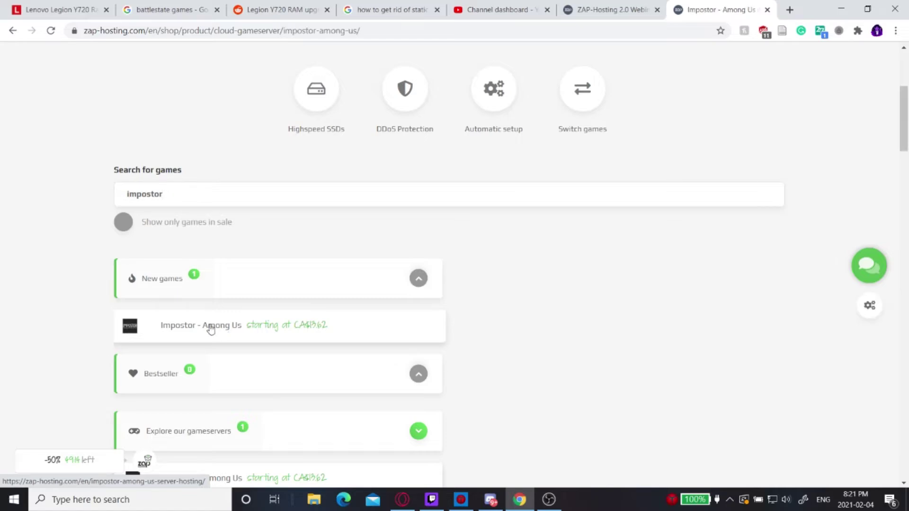
# Choose Montreal, Canada as the server location.
pyautogui.scroll(-6, 345, 321)
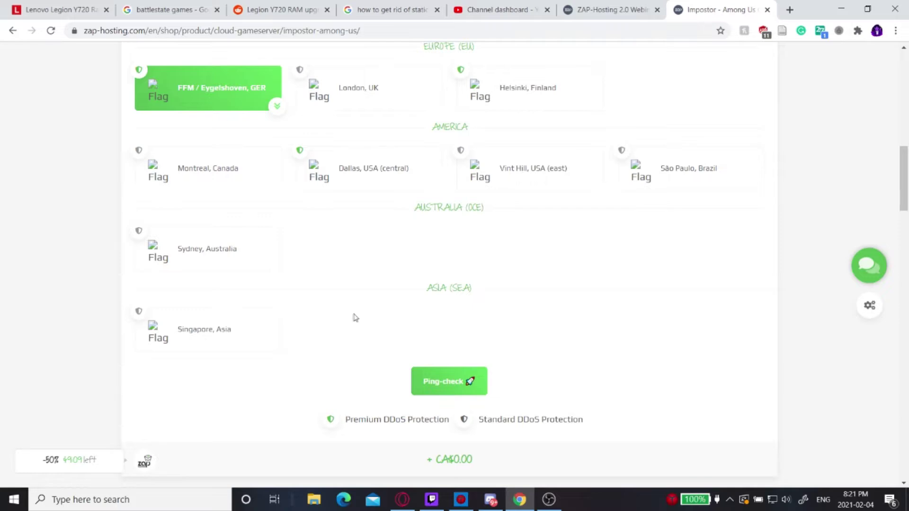
pyautogui.scroll(3, 347, 320)
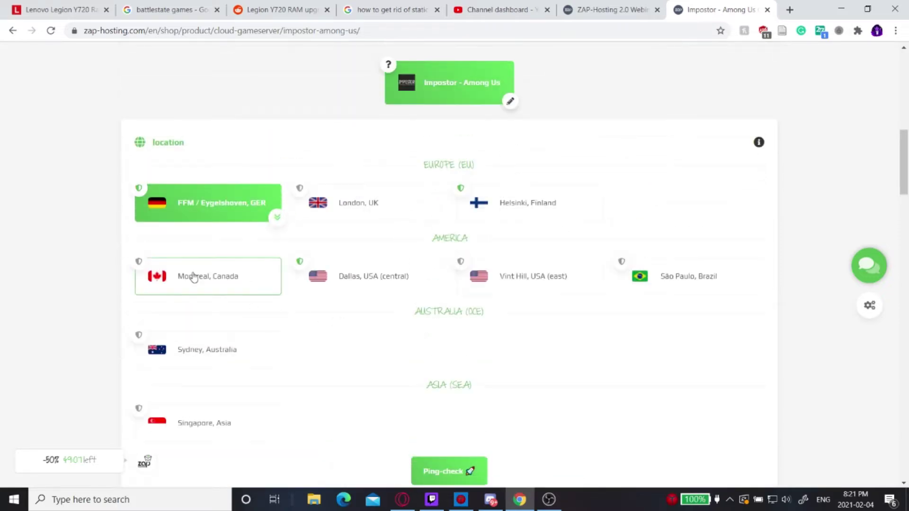
pyautogui.click(193, 278)
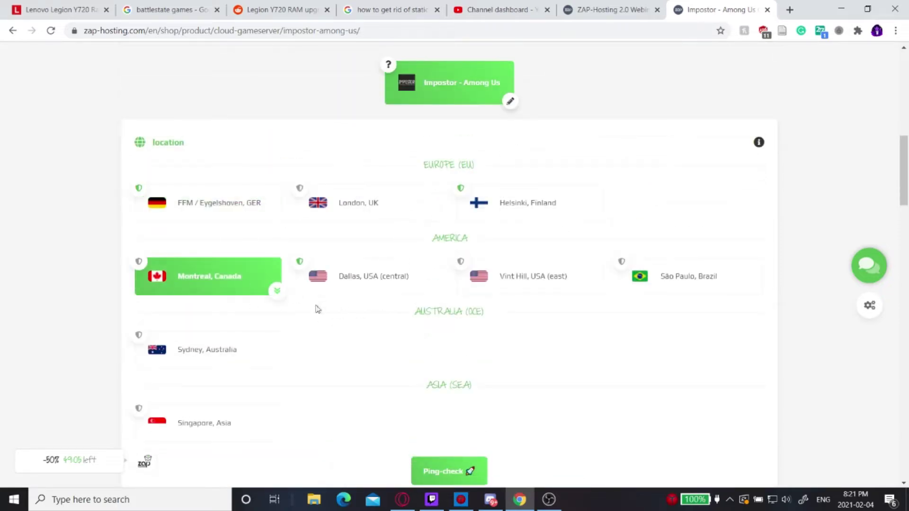
pyautogui.scroll(4, 213, 281)
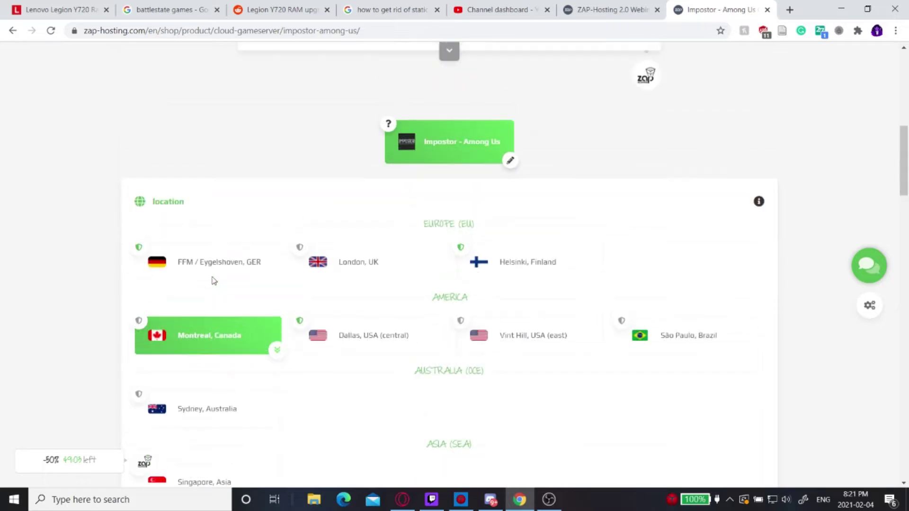
pyautogui.scroll(-9, 213, 281)
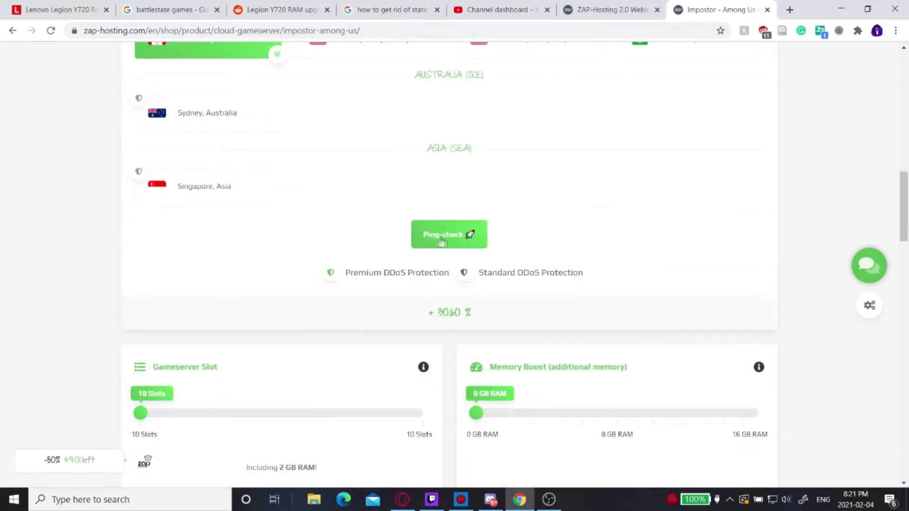
pyautogui.scroll(-3, 320, 320)
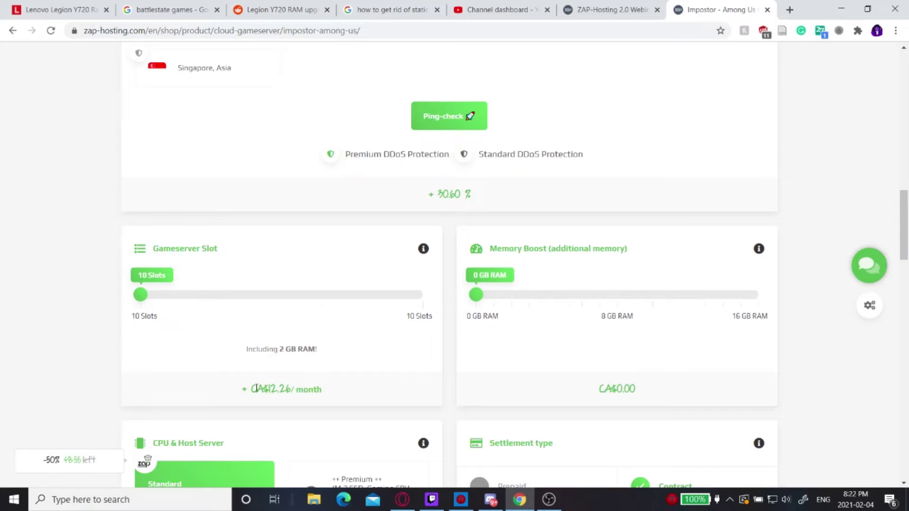
pyautogui.moveTo(255, 388); pyautogui.dragTo(308, 389)
pyautogui.click(316, 390)
pyautogui.scroll(-2, 477, 369)
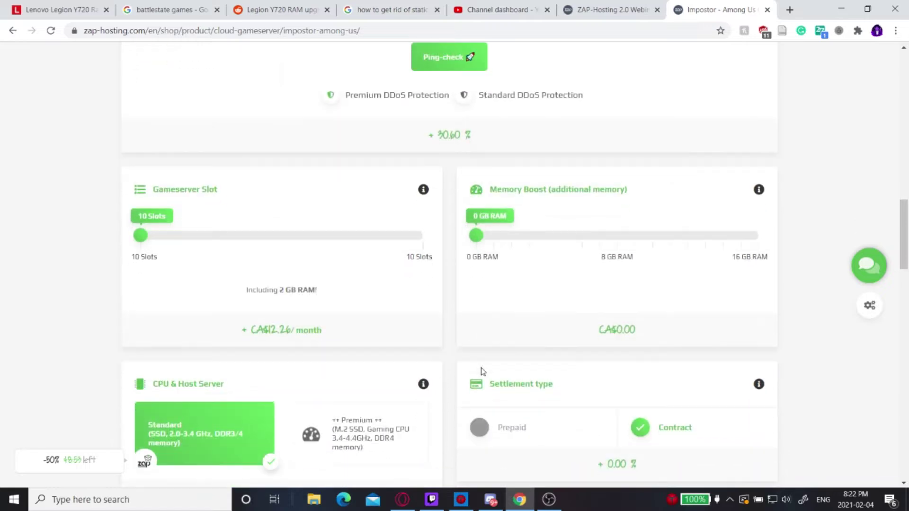
pyautogui.scroll(-3, 317, 374)
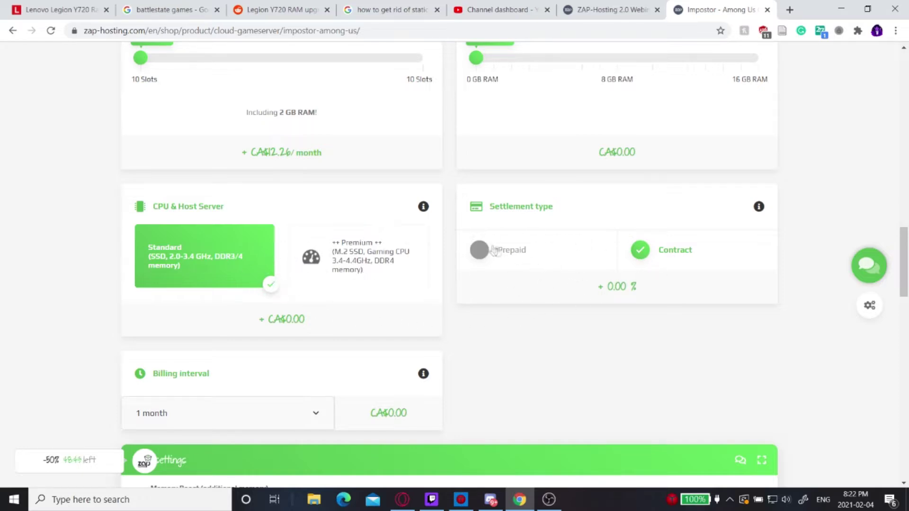
pyautogui.scroll(-4, 360, 343)
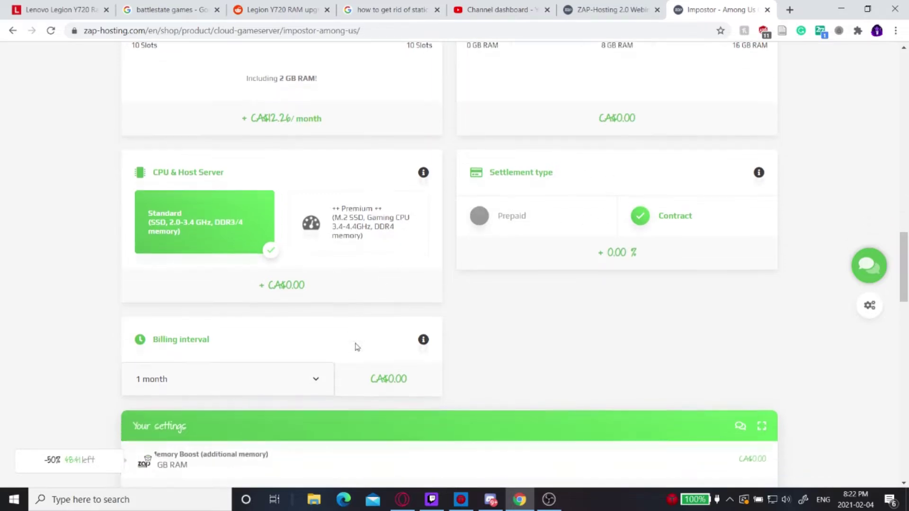
pyautogui.scroll(-6, 340, 329)
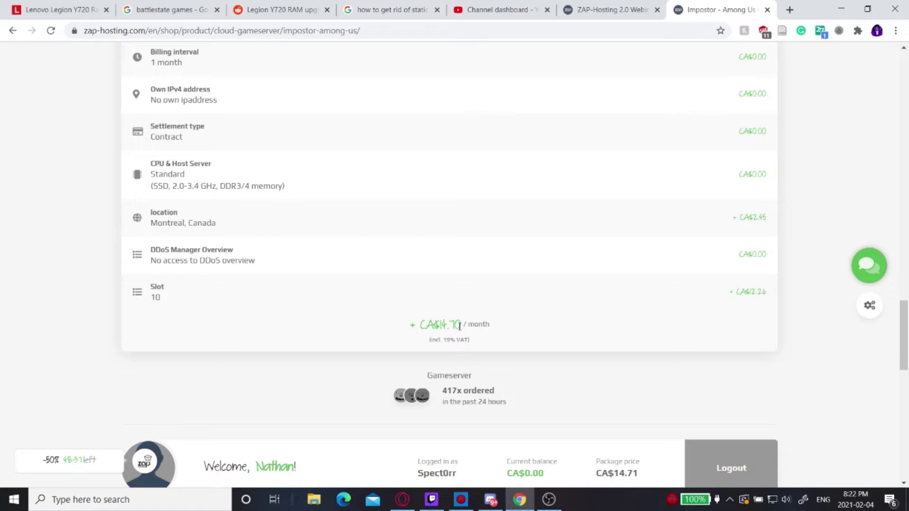
pyautogui.moveTo(459, 326)
pyautogui.mouseDown()
pyautogui.moveTo(425, 326)
pyautogui.moveTo(441, 326)
pyautogui.mouseUp()
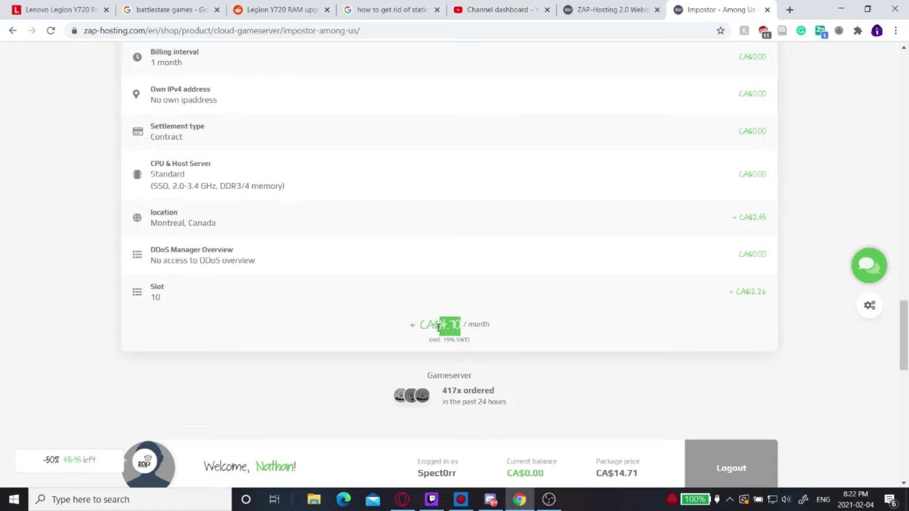
pyautogui.click(501, 329)
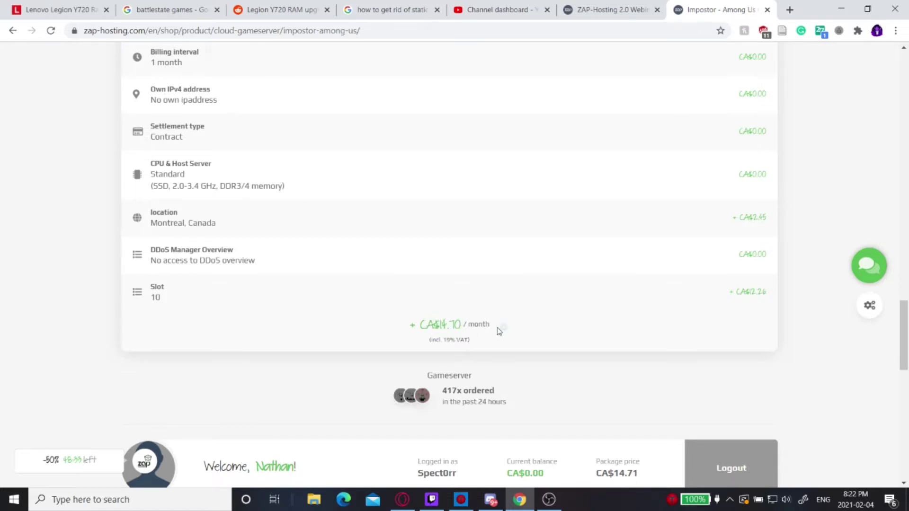
pyautogui.scroll(-1, 498, 332)
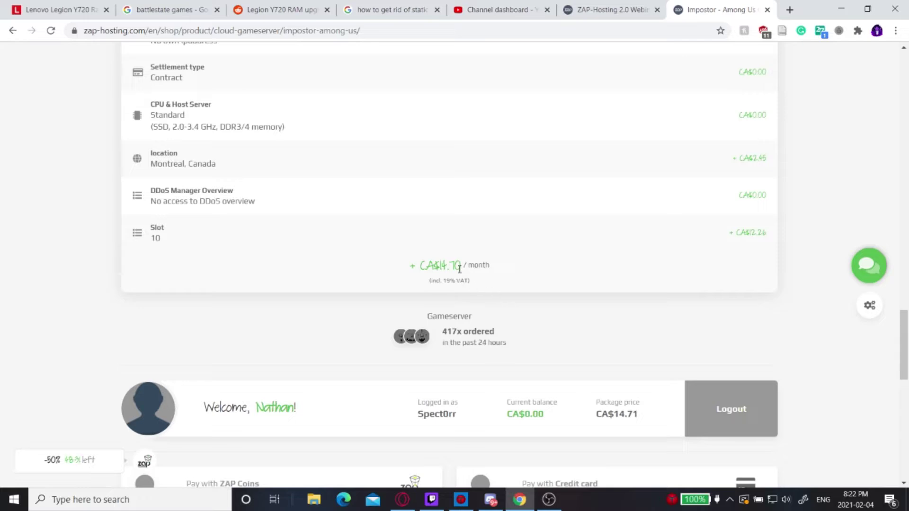
pyautogui.moveTo(460, 265); pyautogui.dragTo(439, 266)
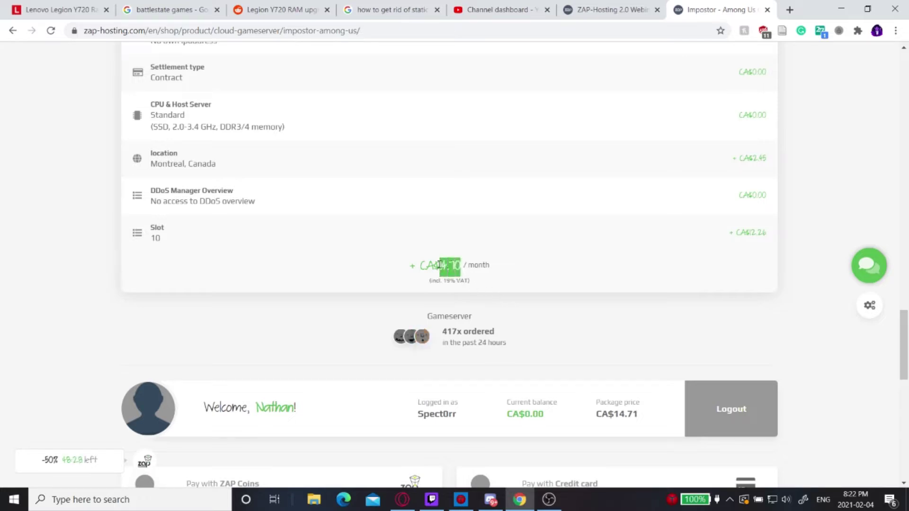
pyautogui.click(496, 264)
pyautogui.scroll(-3, 495, 264)
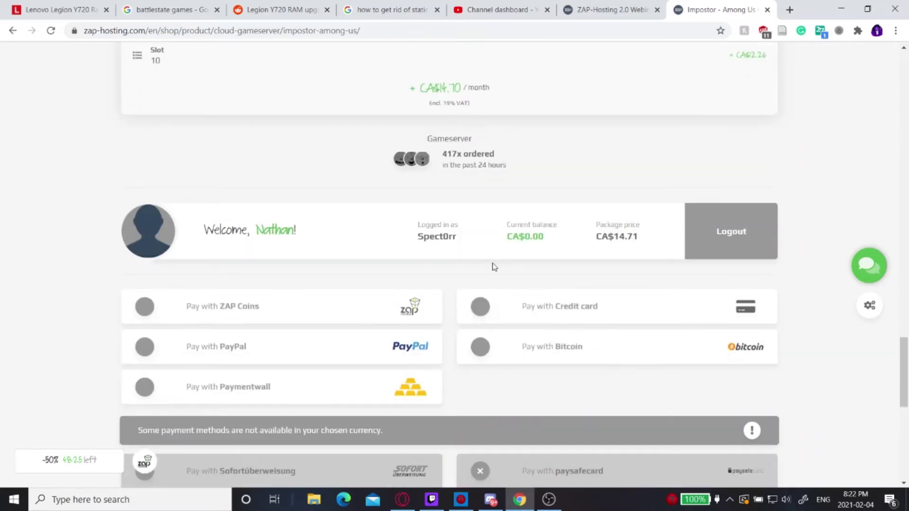
pyautogui.scroll(-1, 492, 267)
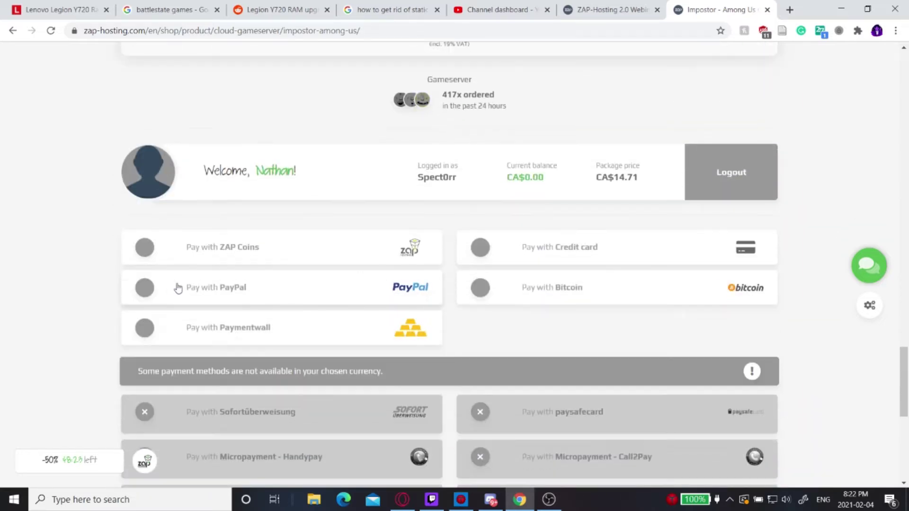
# Select PayPal as the payment method and accept the terms and privacy policy.
pyautogui.click(145, 288)
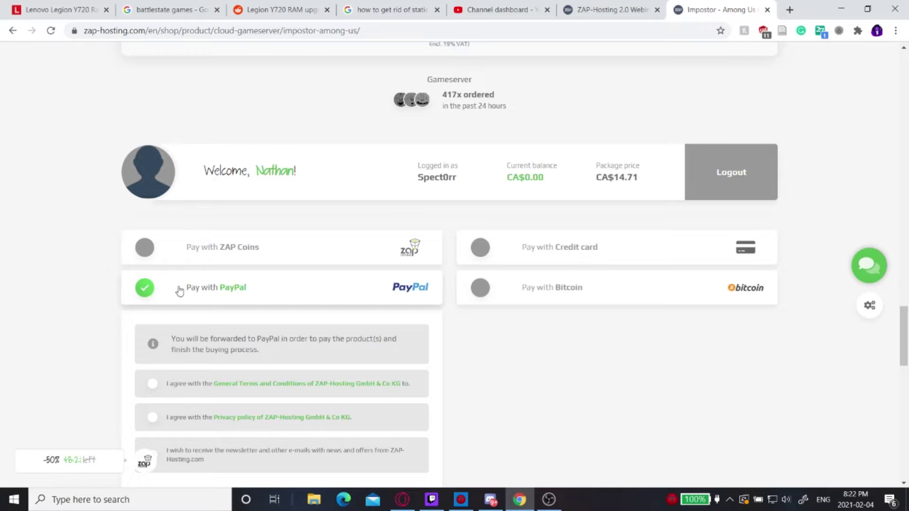
pyautogui.scroll(-2, 396, 297)
pyautogui.click(152, 252)
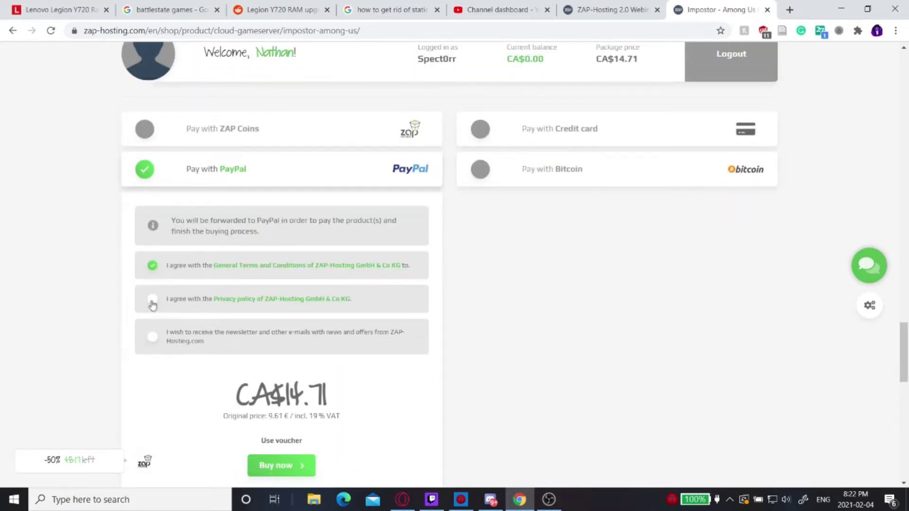
pyautogui.scroll(-2, 156, 341)
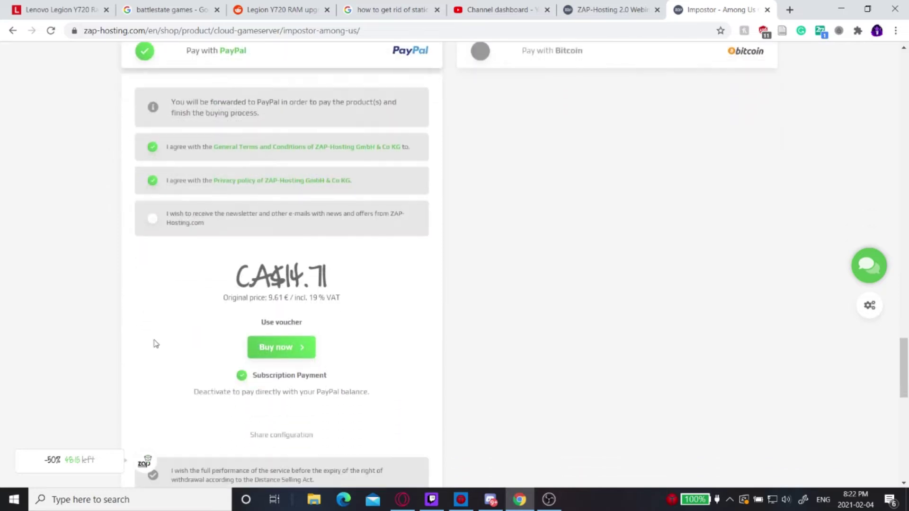
# Redeem voucher 'spect0rr', lowering the price from CA$14.71 to CA$11.77.
pyautogui.click(283, 323)
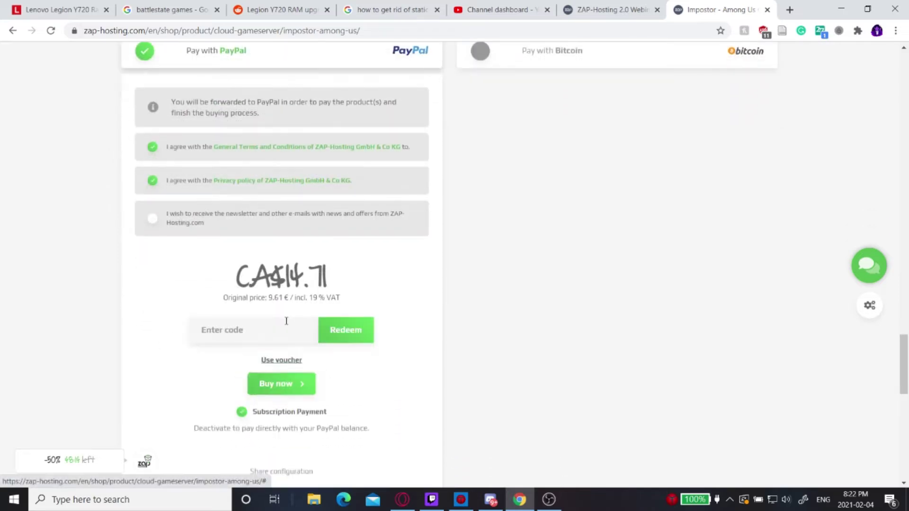
pyautogui.click(258, 330)
pyautogui.write('spect')
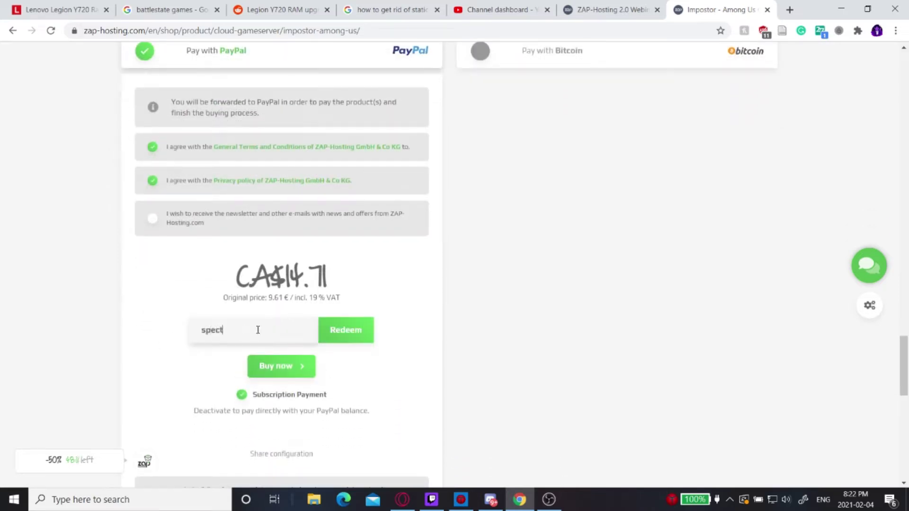
pyautogui.write('0rr')
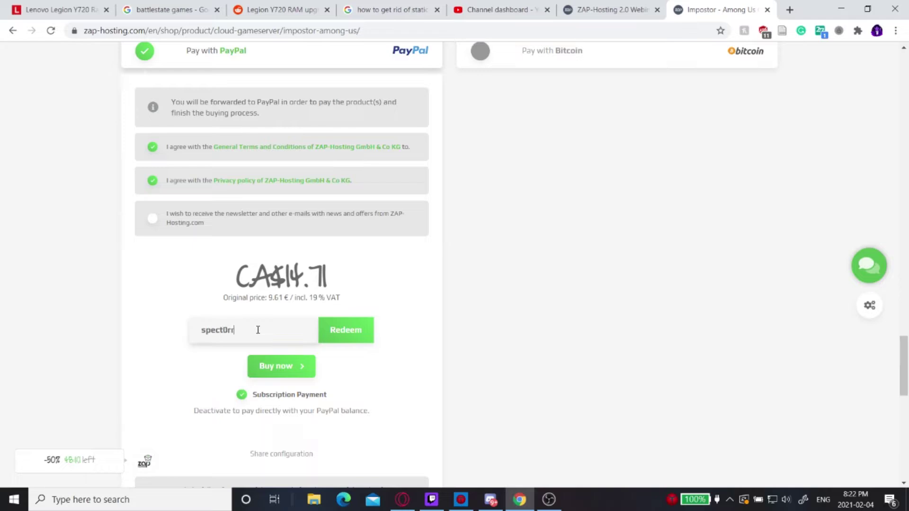
pyautogui.click(353, 335)
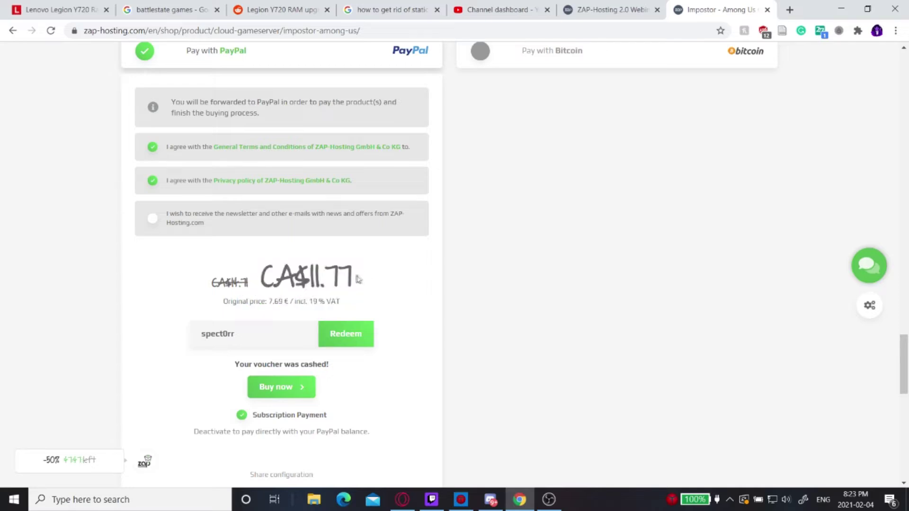
# Highlight the discounted CA$11.77 price, then place the order with Buy now.
pyautogui.moveTo(360, 278); pyautogui.dragTo(261, 278)
pyautogui.click(393, 282)
pyautogui.moveTo(368, 279); pyautogui.dragTo(253, 278)
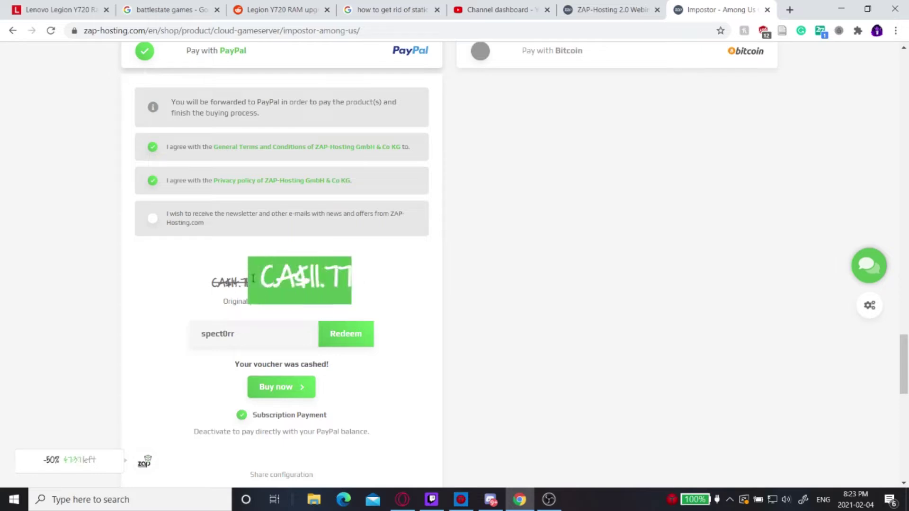
pyautogui.click(362, 280)
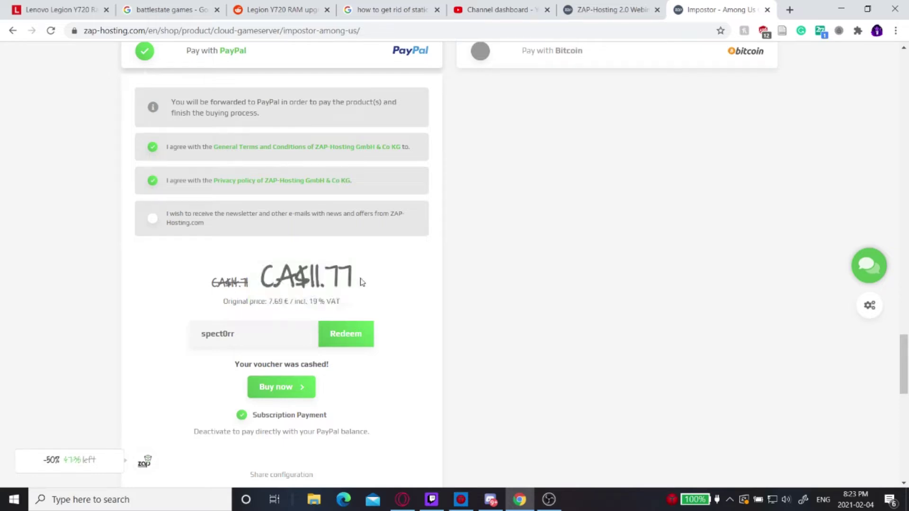
pyautogui.moveTo(361, 281); pyautogui.dragTo(283, 277)
pyautogui.click(352, 281)
pyautogui.moveTo(352, 280); pyautogui.dragTo(263, 277)
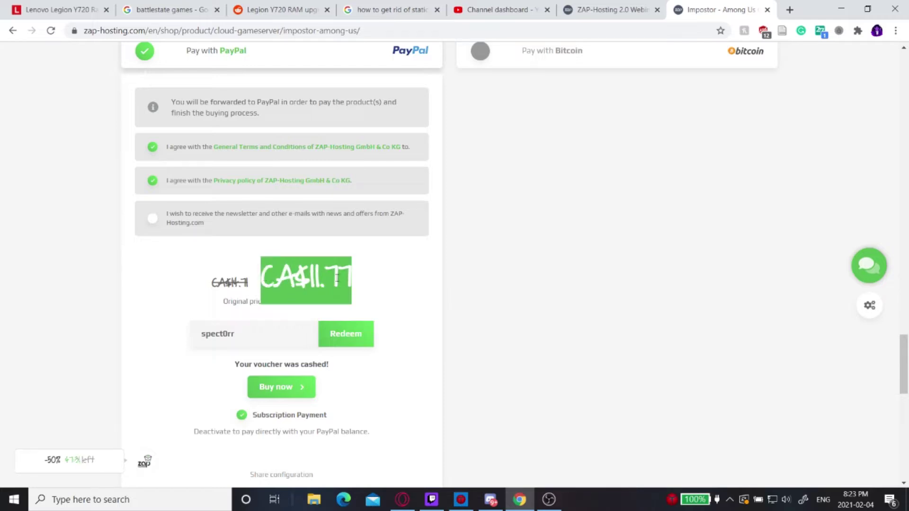
pyautogui.scroll(-1, 309, 394)
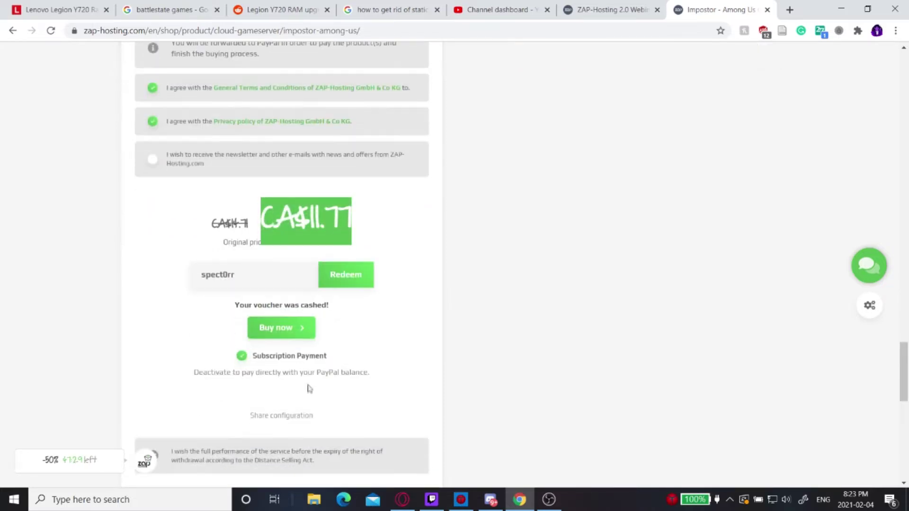
pyautogui.click(296, 332)
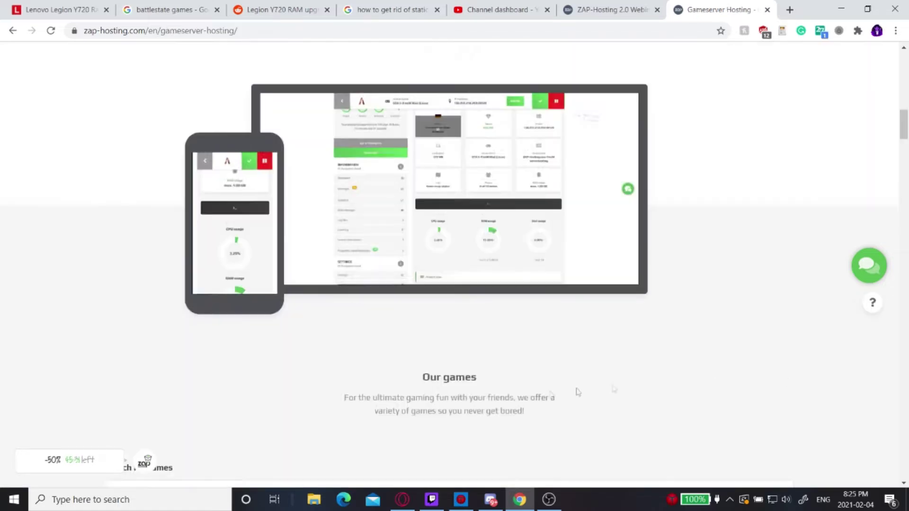
# Scroll up to the page top and highlight the Features subtitle text.
pyautogui.scroll(8, 521, 400)
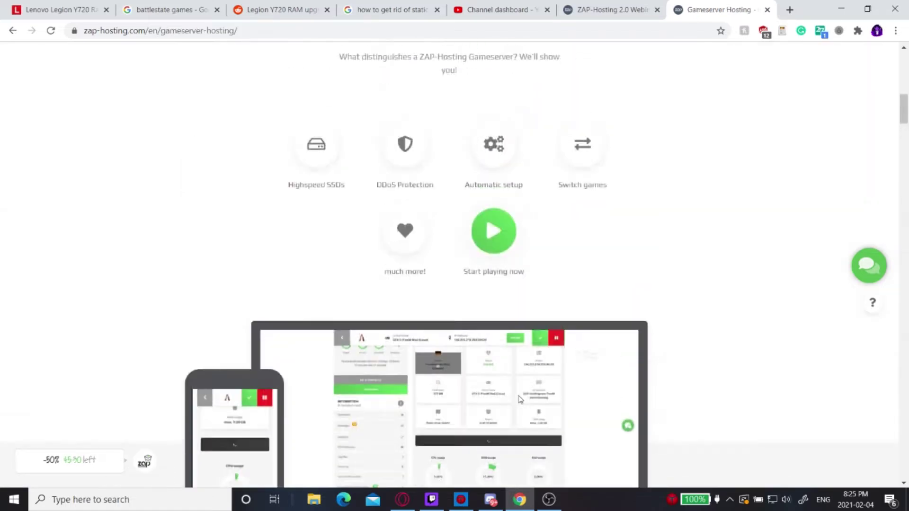
pyautogui.scroll(5, 519, 400)
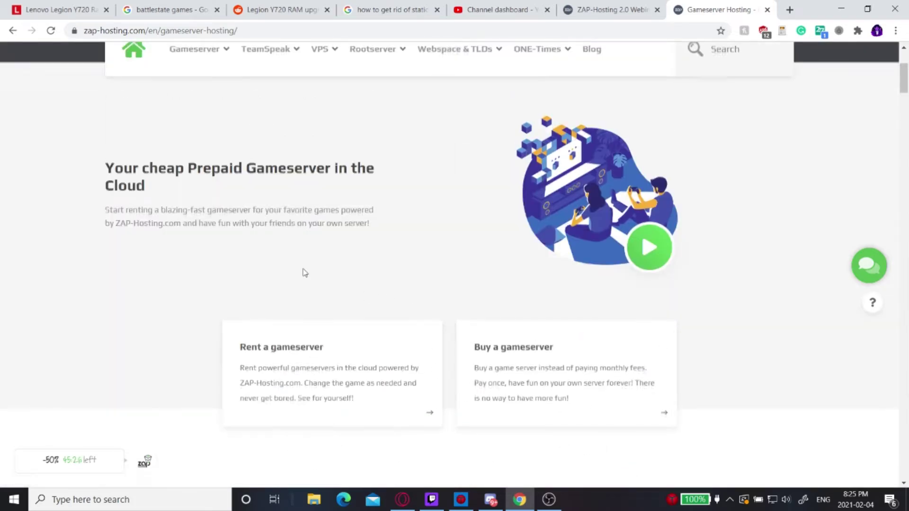
pyautogui.scroll(3, 303, 273)
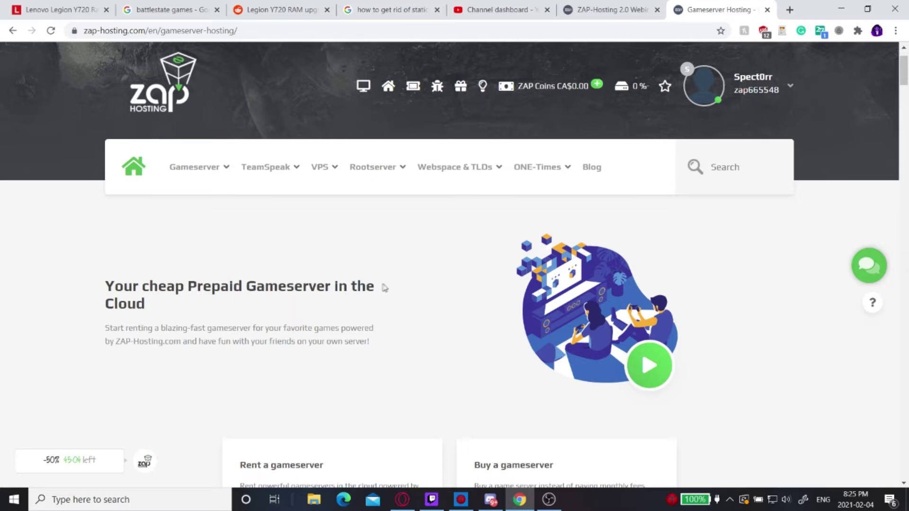
pyautogui.scroll(-9, 384, 287)
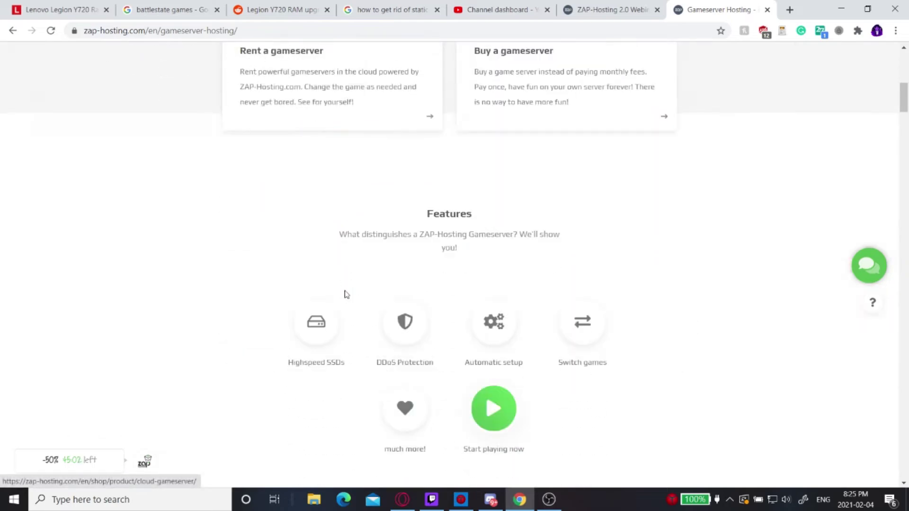
pyautogui.scroll(-1, 305, 218)
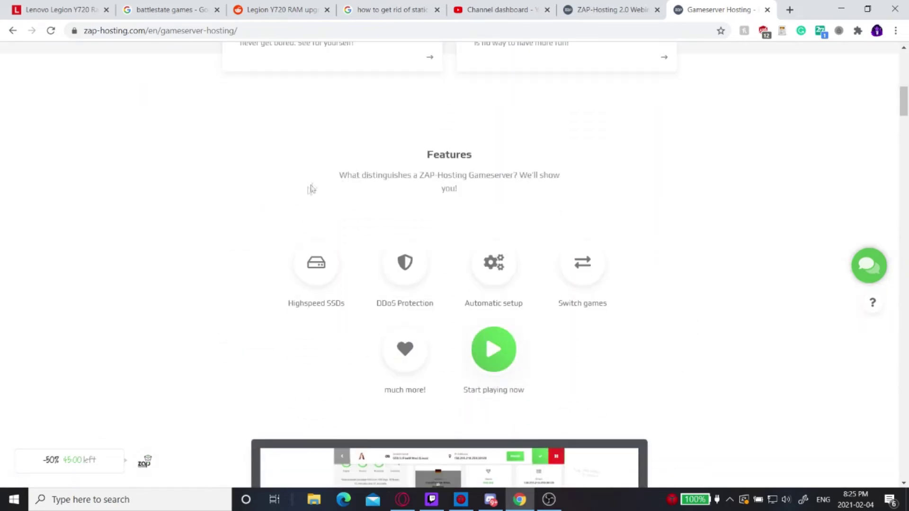
pyautogui.moveTo(343, 177); pyautogui.dragTo(574, 190)
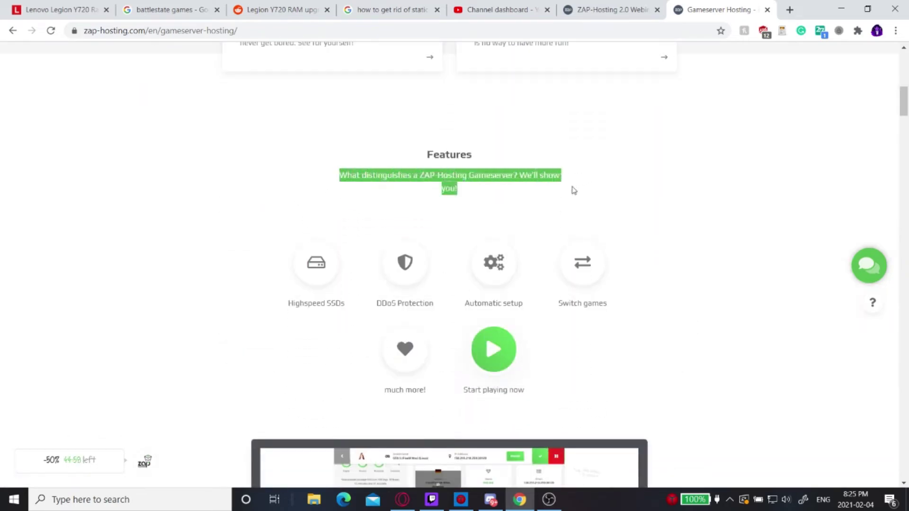
pyautogui.moveTo(464, 194); pyautogui.dragTo(339, 175)
pyautogui.click(411, 173)
# Scroll down the game server list past Impostor - Among Us, then back up.
pyautogui.scroll(-2, 411, 177)
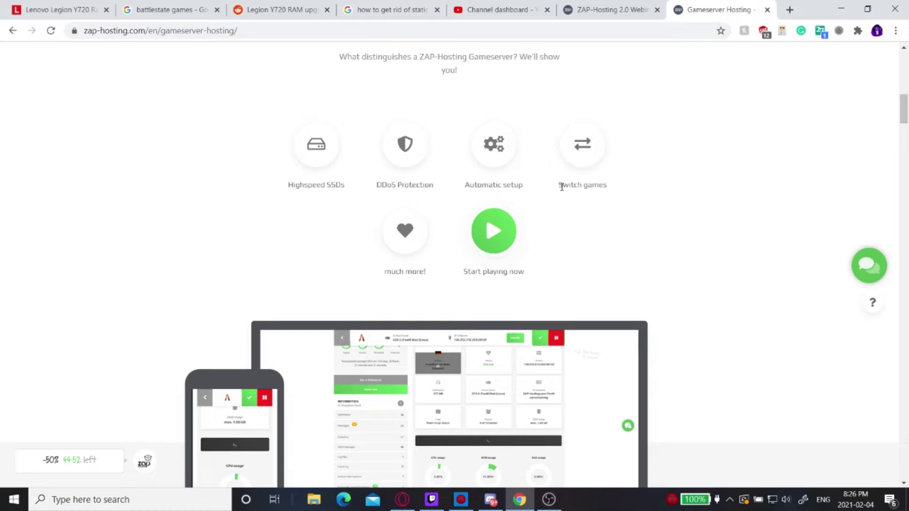
pyautogui.scroll(-2, 556, 191)
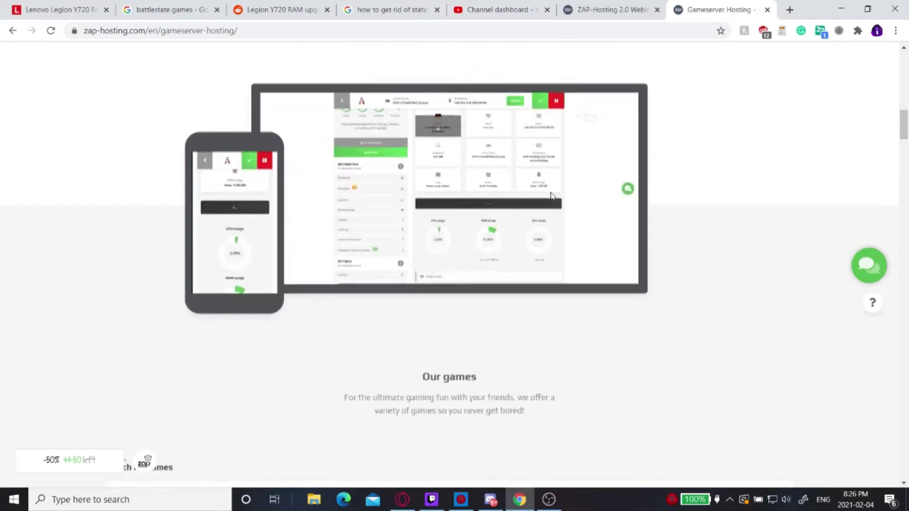
pyautogui.scroll(-6, 551, 195)
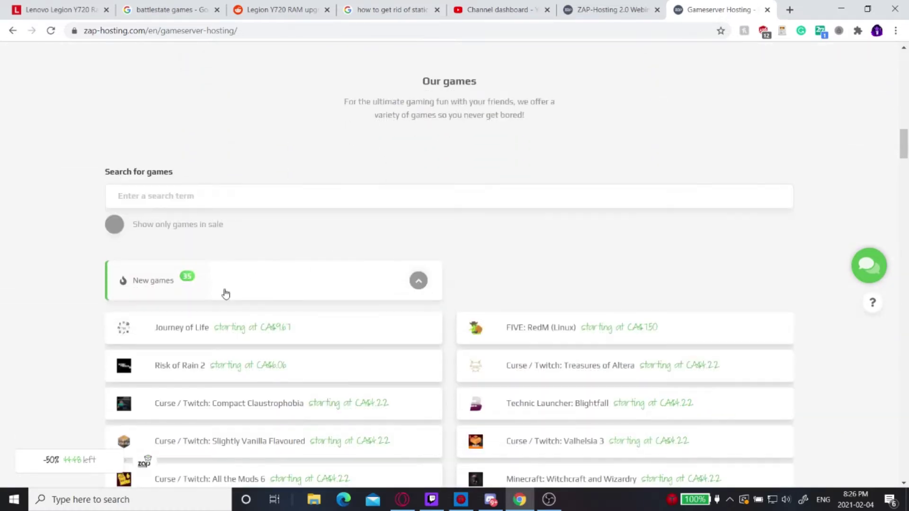
pyautogui.scroll(-4, 226, 293)
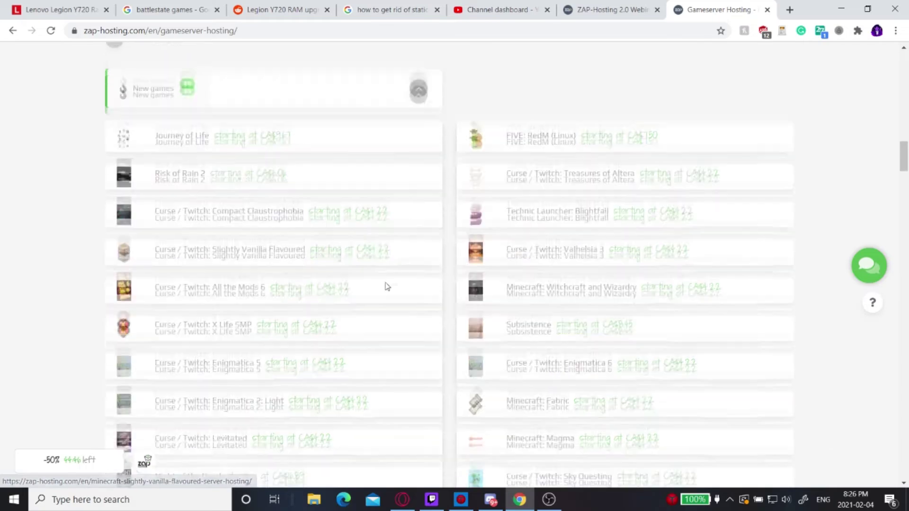
pyautogui.scroll(-5, 387, 287)
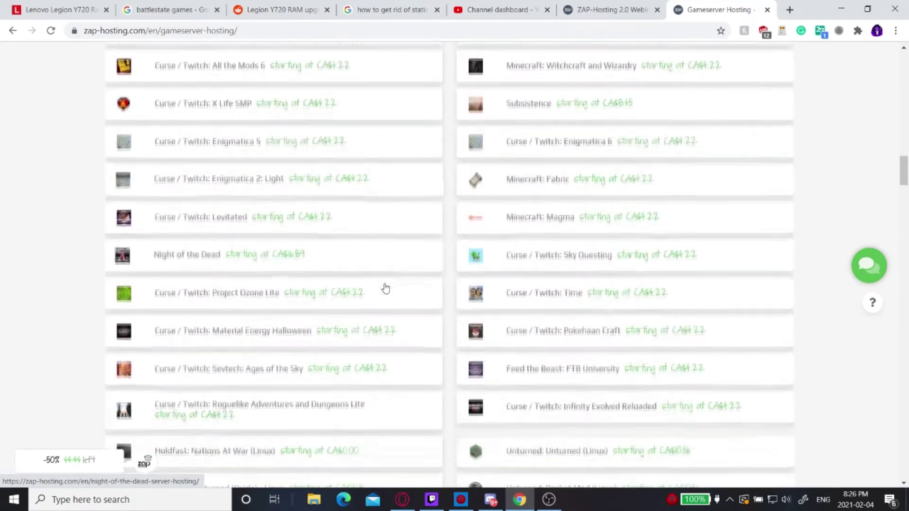
pyautogui.scroll(-2, 386, 287)
pyautogui.scroll(-4, 384, 288)
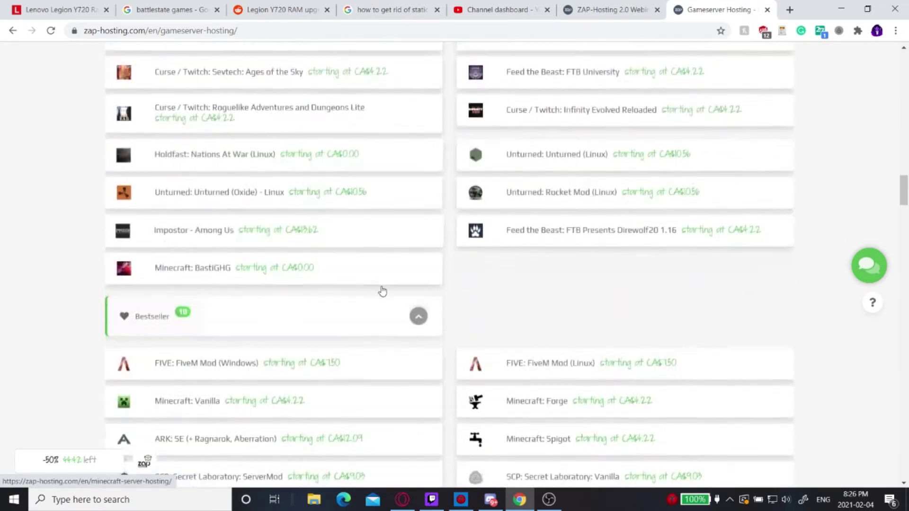
pyautogui.scroll(-4, 382, 290)
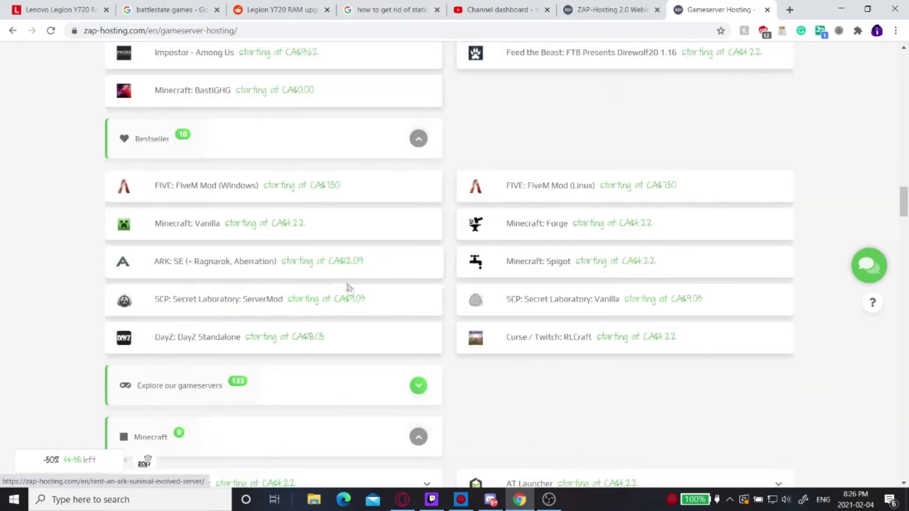
pyautogui.scroll(-6, 353, 292)
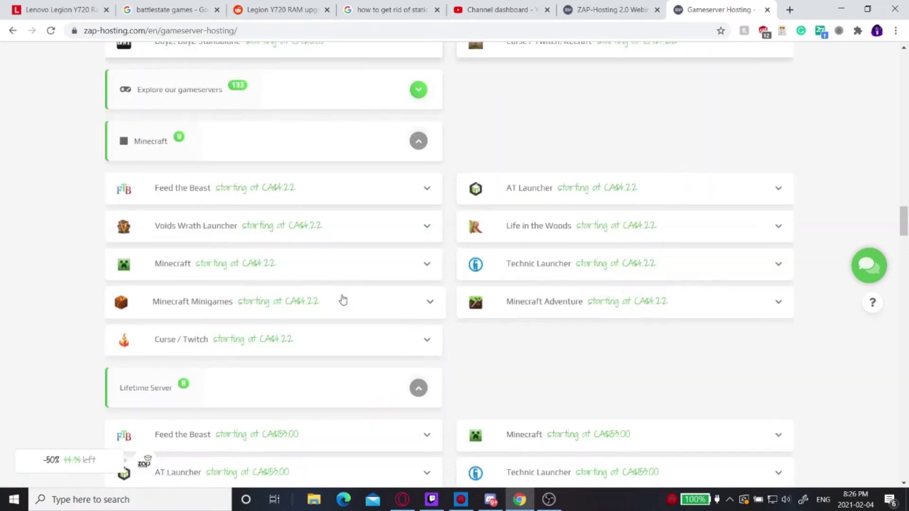
pyautogui.scroll(-4, 339, 300)
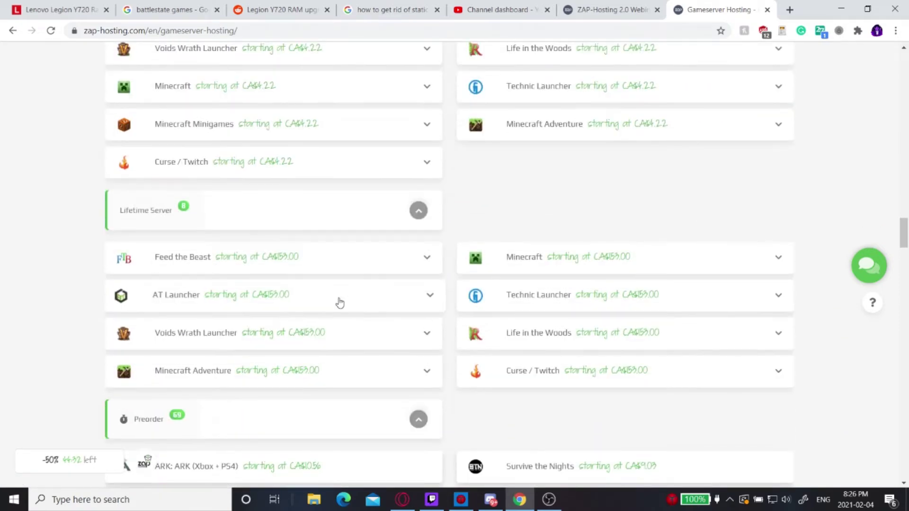
pyautogui.scroll(-1, 338, 304)
pyautogui.scroll(-5, 338, 305)
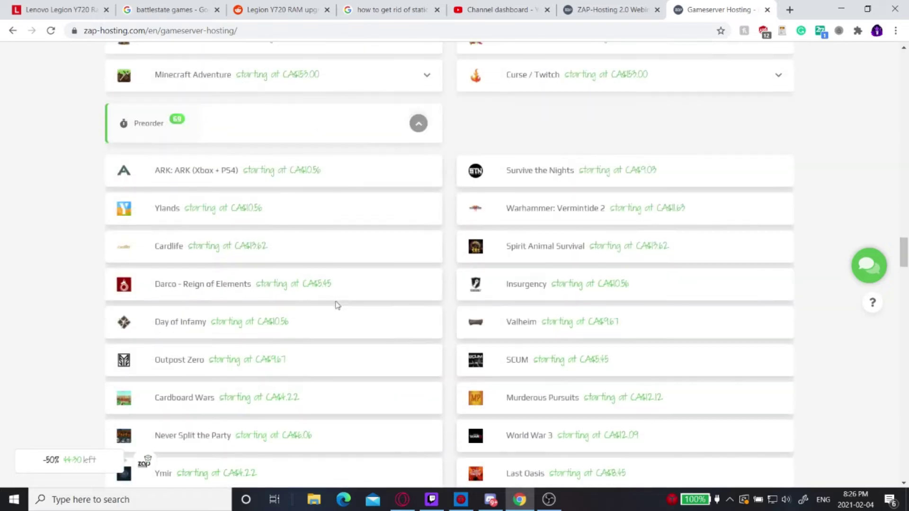
pyautogui.scroll(-2, 334, 304)
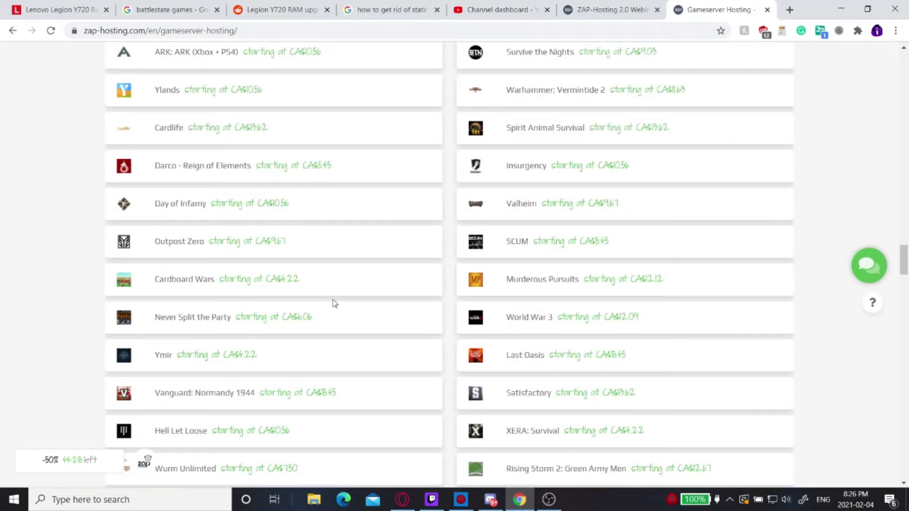
pyautogui.scroll(-2, 334, 305)
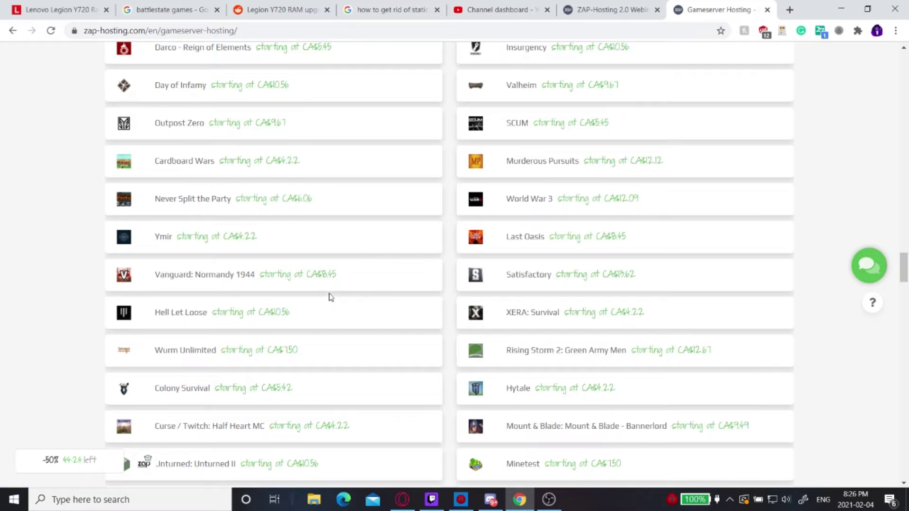
pyautogui.scroll(-4, 330, 297)
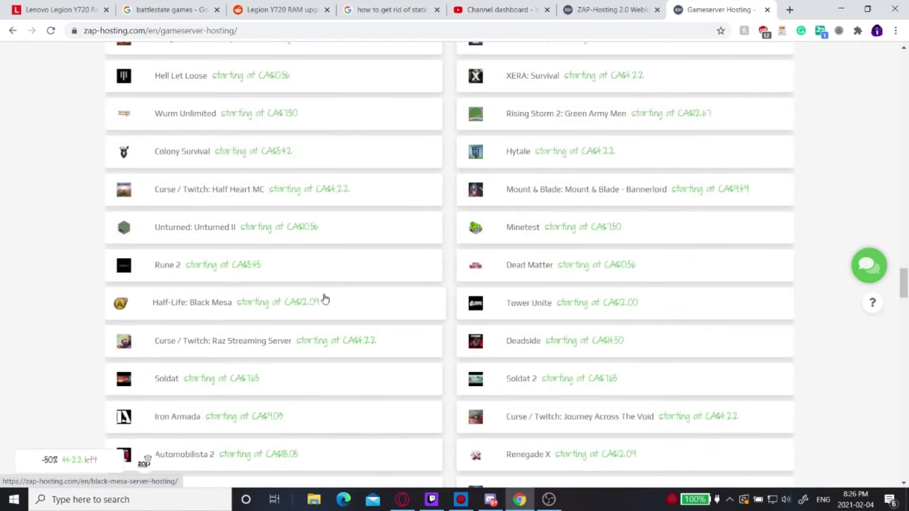
pyautogui.scroll(-1, 323, 300)
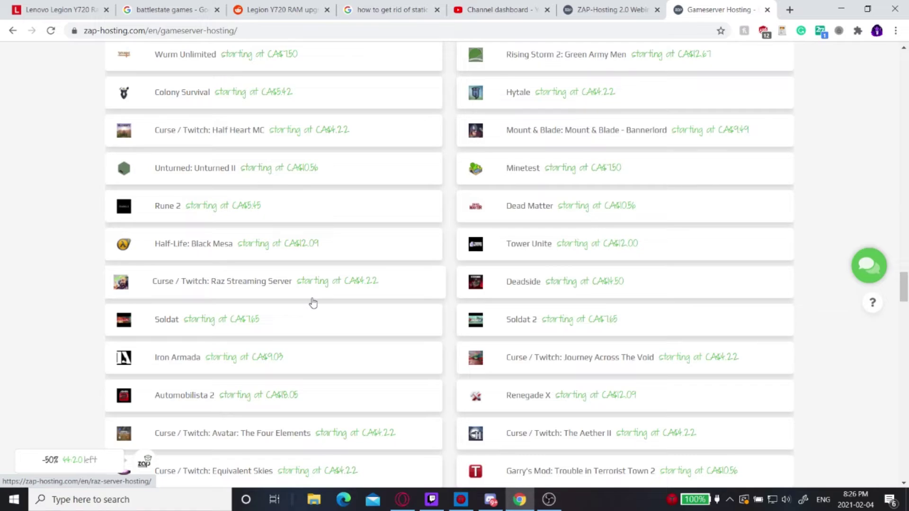
pyautogui.scroll(-10, 311, 305)
pyautogui.scroll(-4, 309, 310)
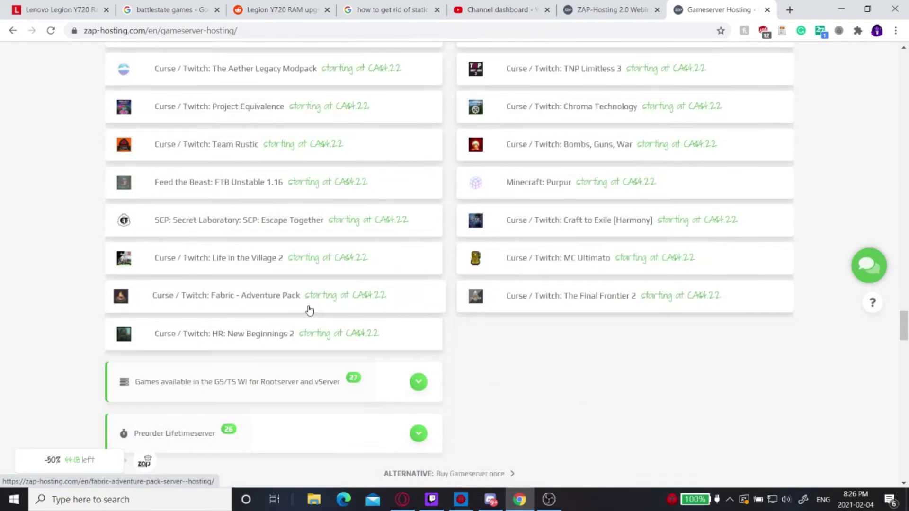
pyautogui.scroll(-1, 309, 311)
pyautogui.scroll(11, 322, 316)
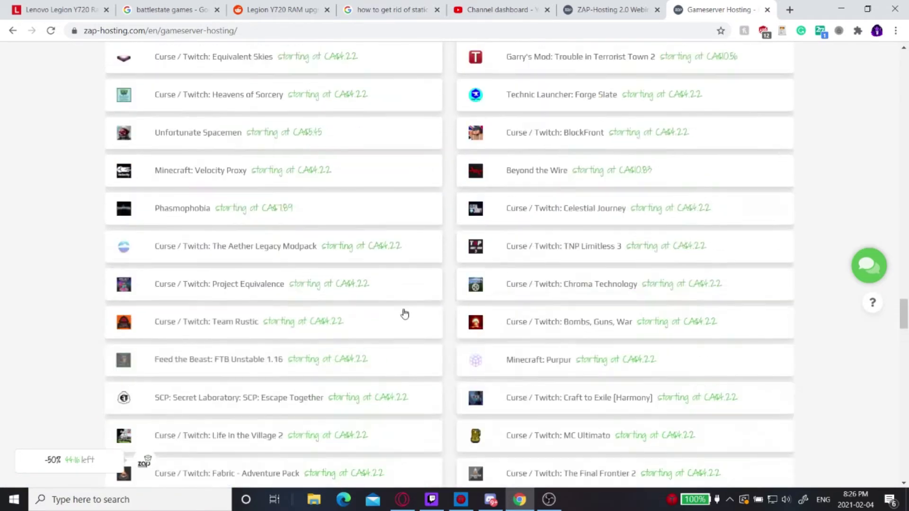
pyautogui.scroll(20, 398, 319)
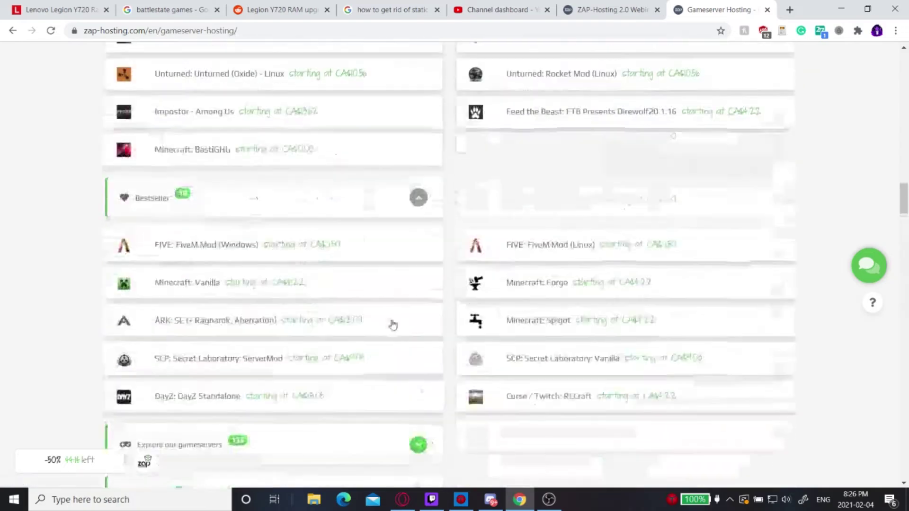
pyautogui.scroll(20, 390, 327)
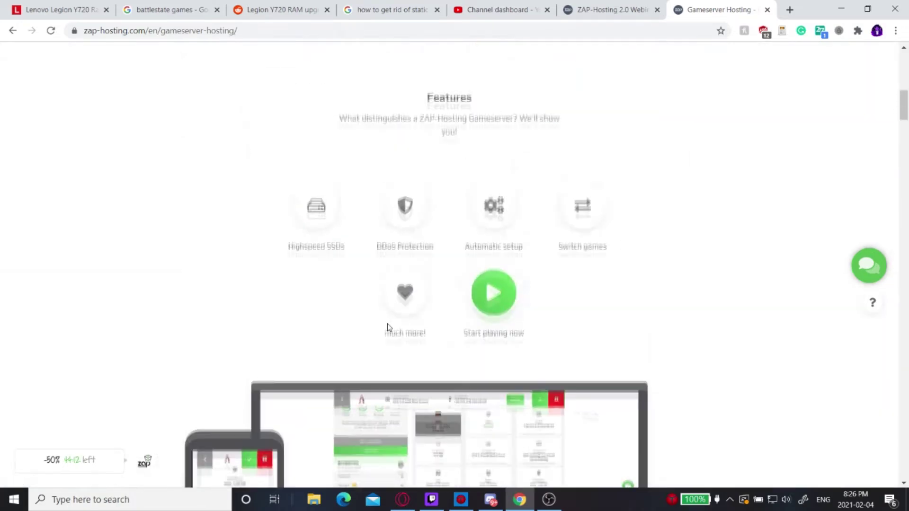
pyautogui.scroll(5, 388, 327)
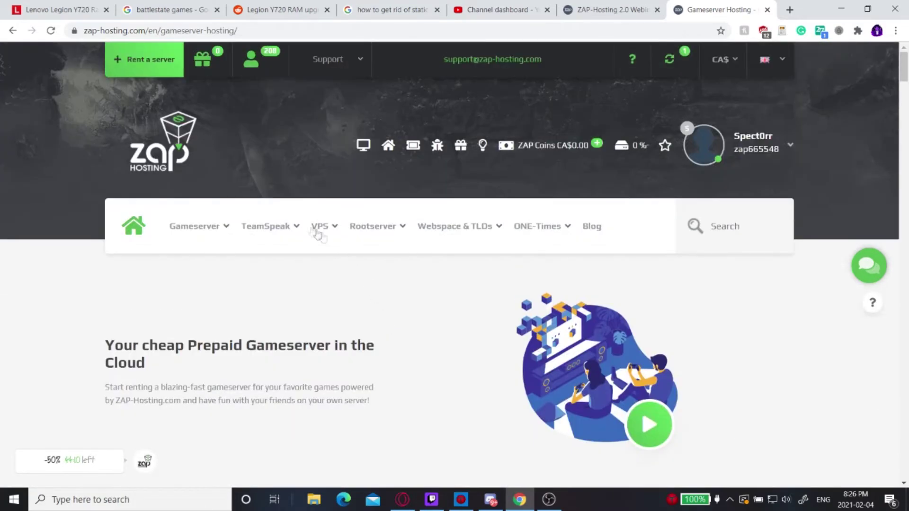
# Open the VPS hosting overview and choose the Windows VPS plan.
pyautogui.click(319, 228)
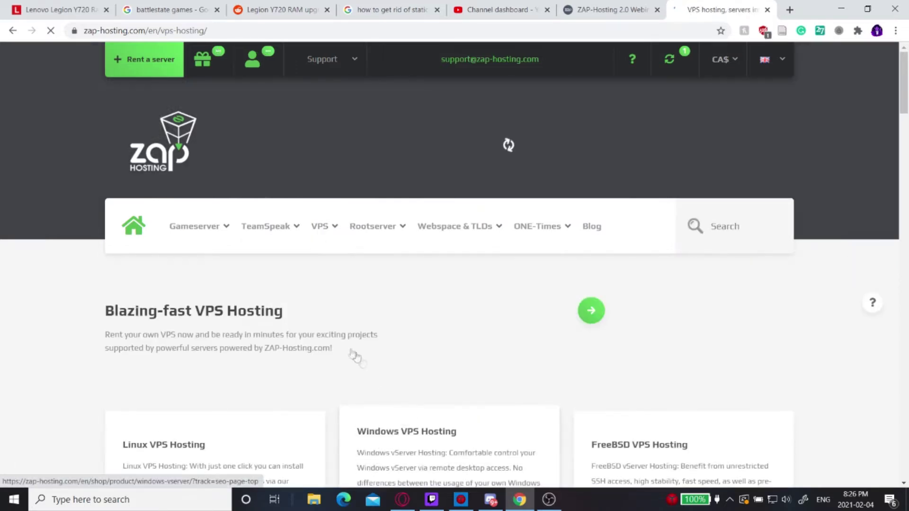
pyautogui.scroll(-3, 291, 343)
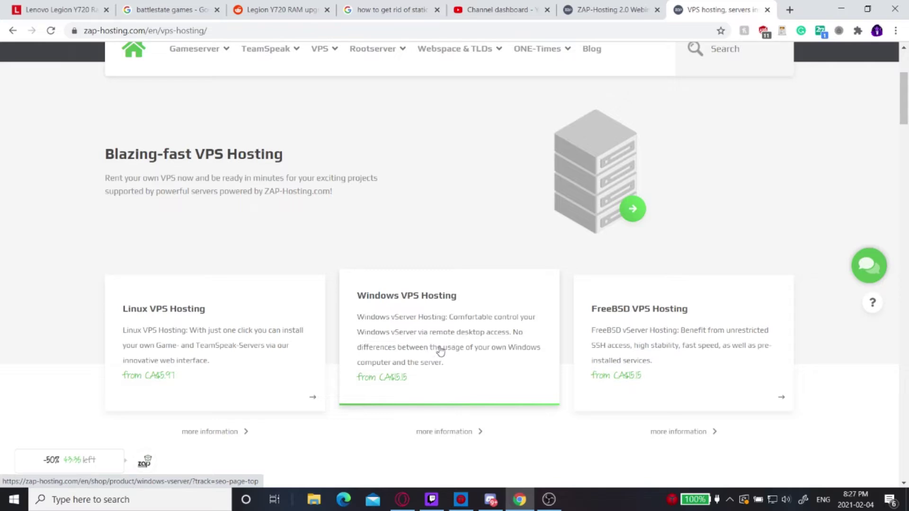
pyautogui.click(440, 351)
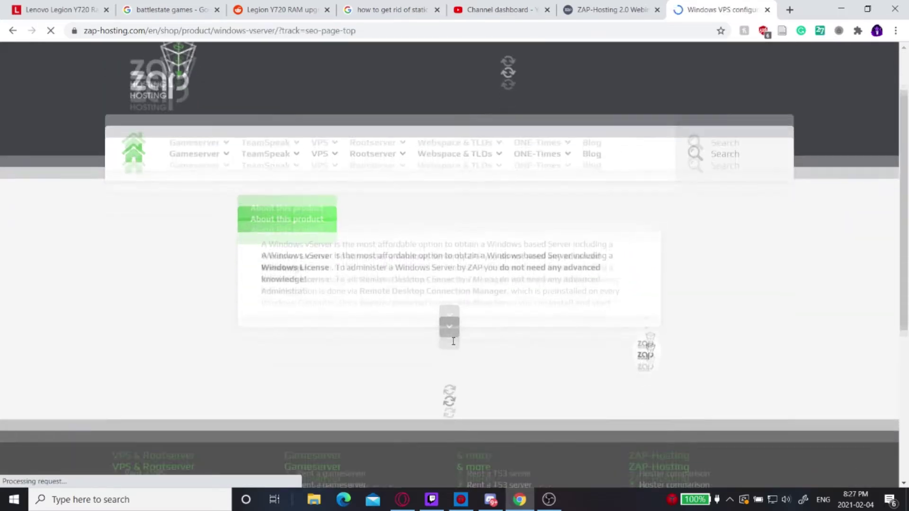
# Set the Windows VPS location to Dallas, USA (central).
pyautogui.scroll(-1, 453, 341)
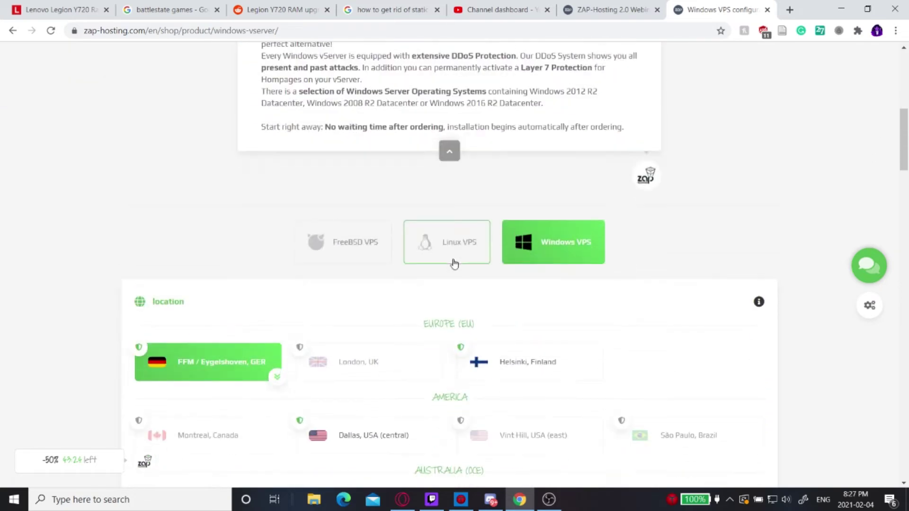
pyautogui.scroll(-1, 452, 265)
pyautogui.scroll(-1, 189, 319)
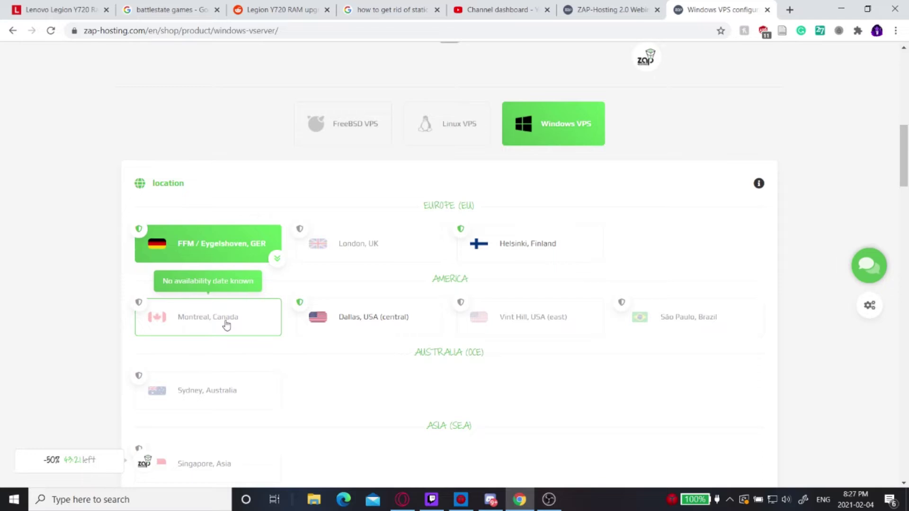
pyautogui.click(378, 318)
pyautogui.scroll(-3, 425, 320)
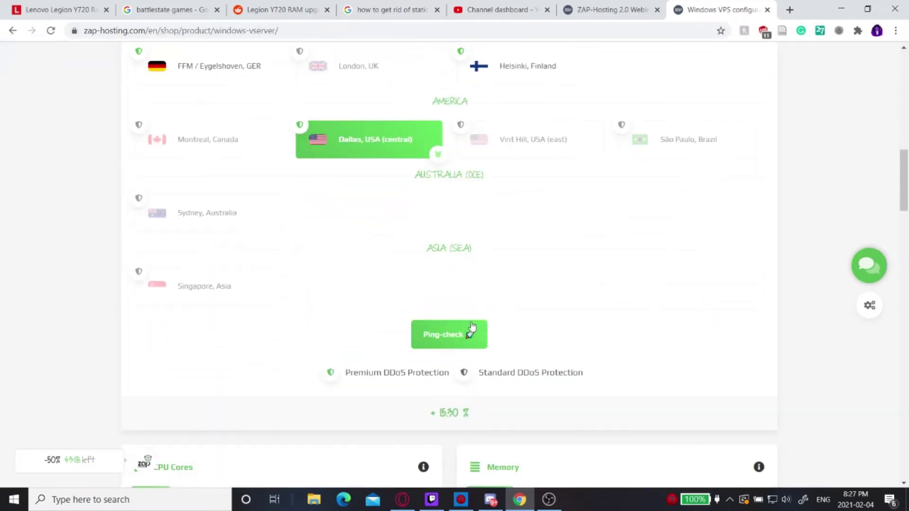
pyautogui.scroll(-1, 459, 327)
# Keep 4 GB RAM and 4 cores with Windows 2019 and monthly billing, totaling CA$13.33.
pyautogui.scroll(-2, 455, 319)
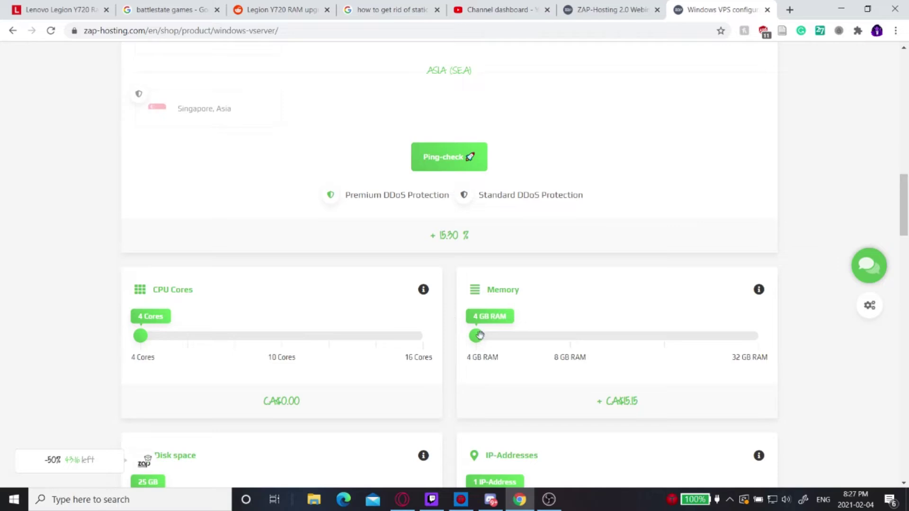
pyautogui.moveTo(479, 335); pyautogui.dragTo(470, 343)
pyautogui.scroll(-2, 143, 335)
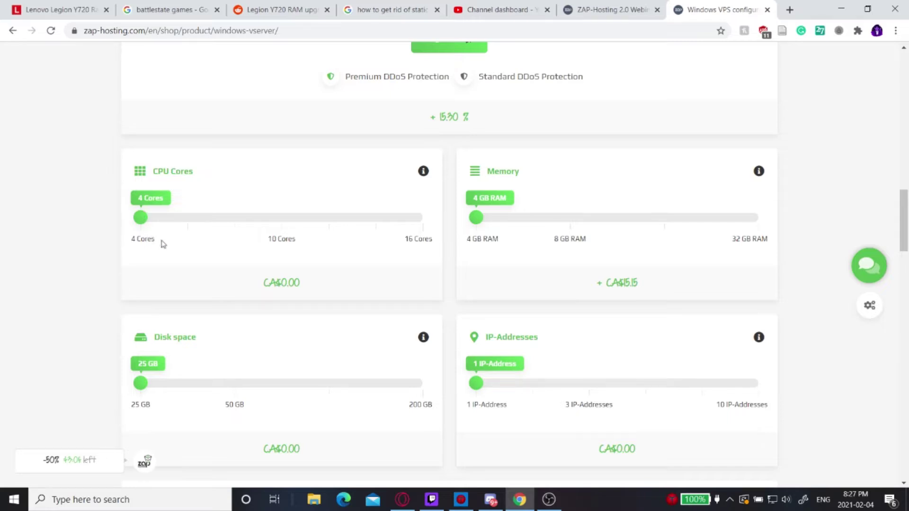
pyautogui.scroll(-1, 189, 314)
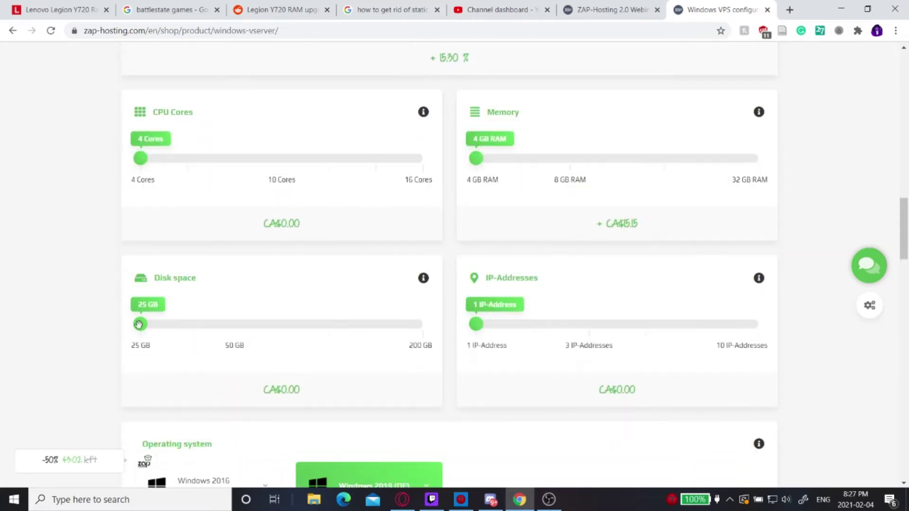
pyautogui.scroll(-2, 361, 333)
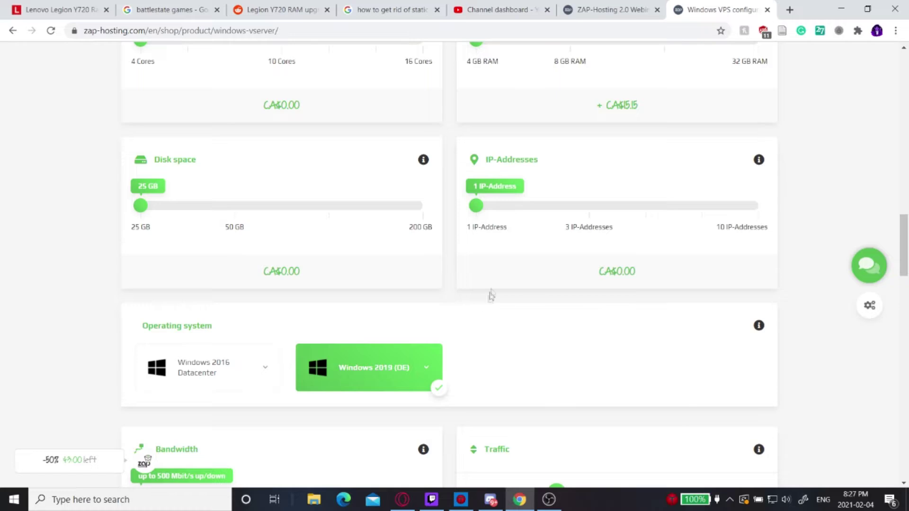
pyautogui.scroll(2, 509, 291)
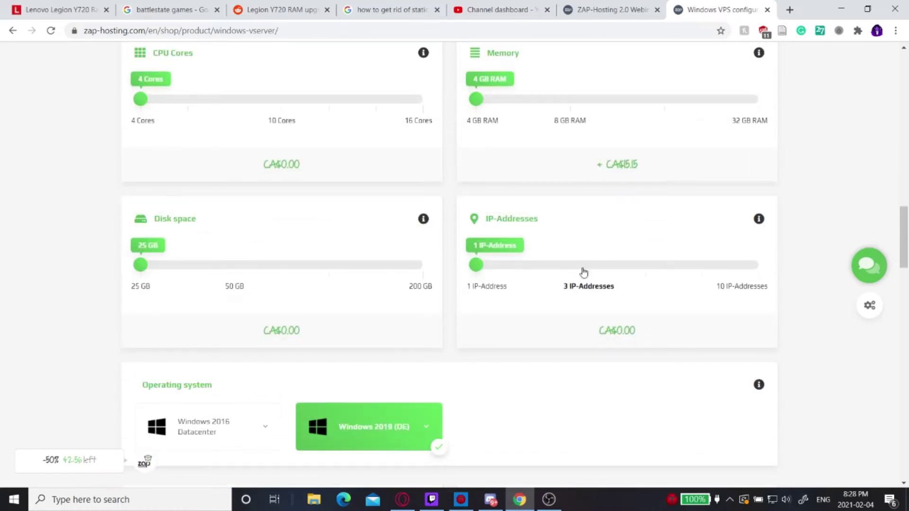
pyautogui.scroll(1, 583, 274)
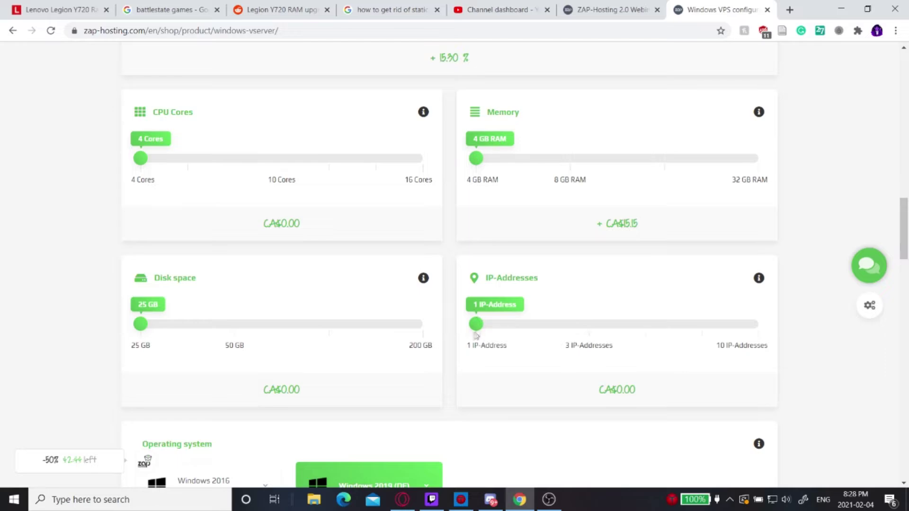
pyautogui.scroll(-5, 478, 326)
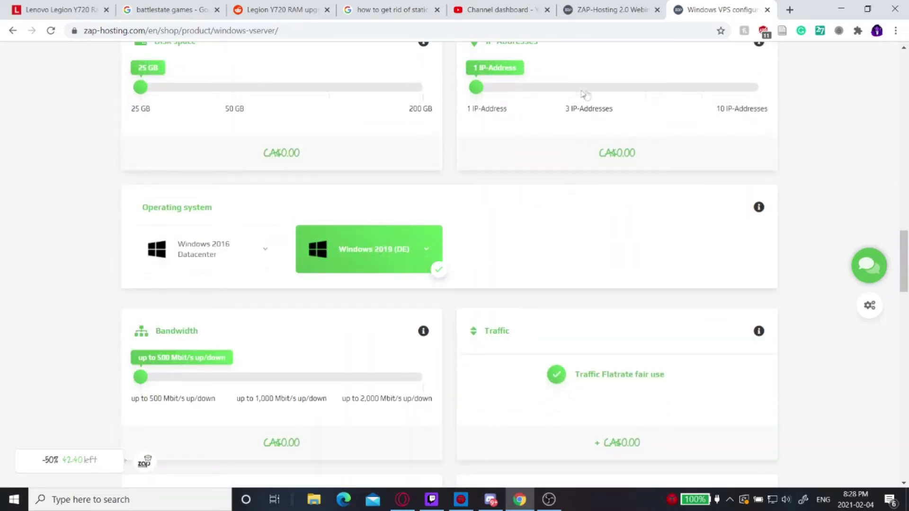
pyautogui.scroll(-1, 401, 254)
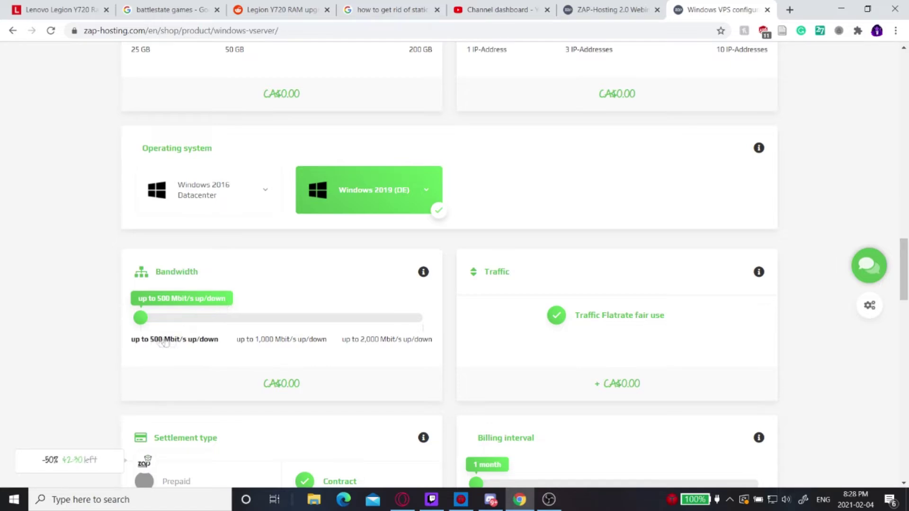
pyautogui.scroll(-2, 360, 330)
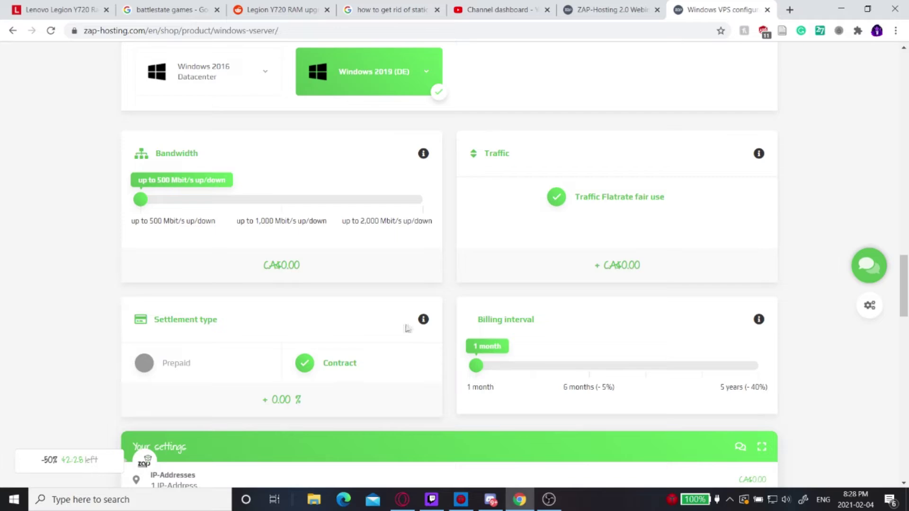
pyautogui.scroll(-2, 406, 328)
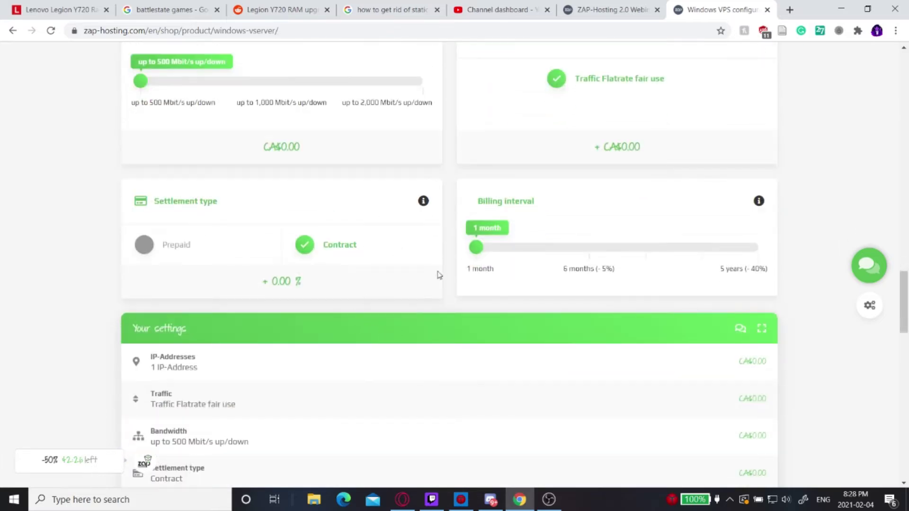
pyautogui.scroll(-6, 439, 275)
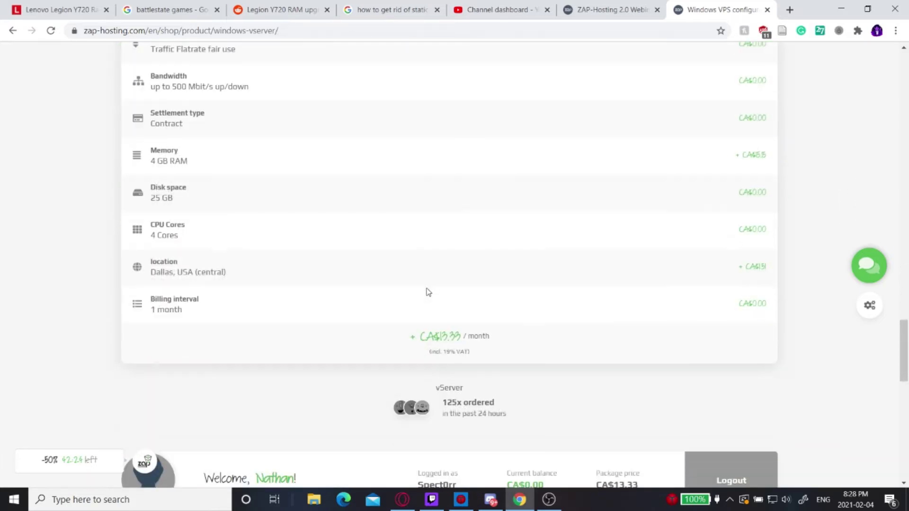
# Pay with PayPal, accept the terms and privacy policy, and opt in to the newsletter.
pyautogui.scroll(-4, 425, 295)
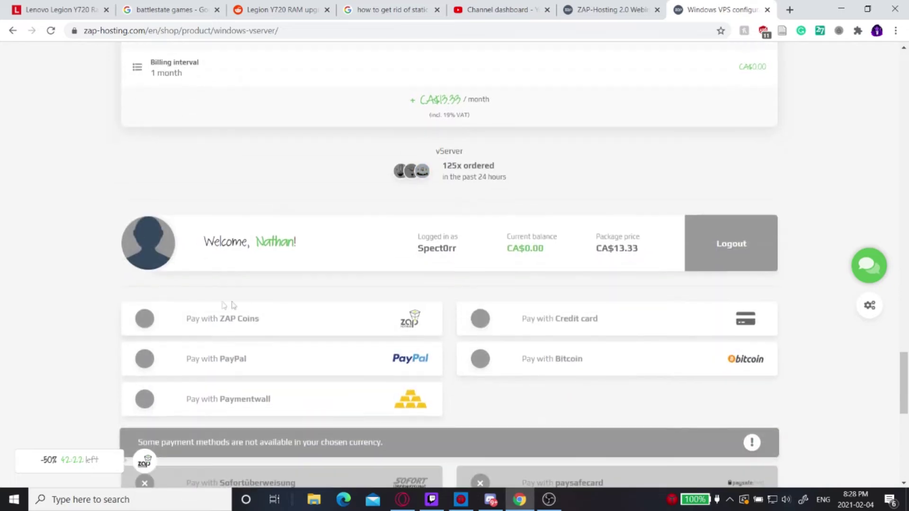
pyautogui.scroll(-4, 185, 361)
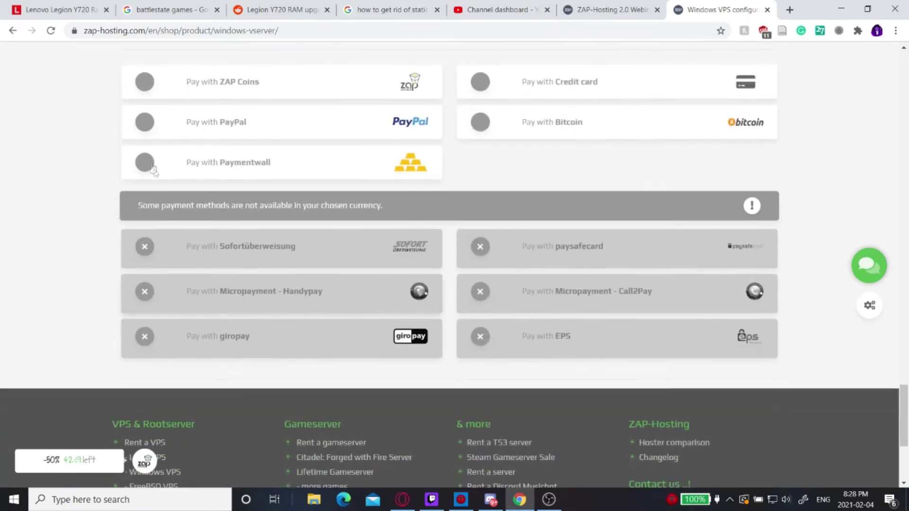
pyautogui.click(144, 122)
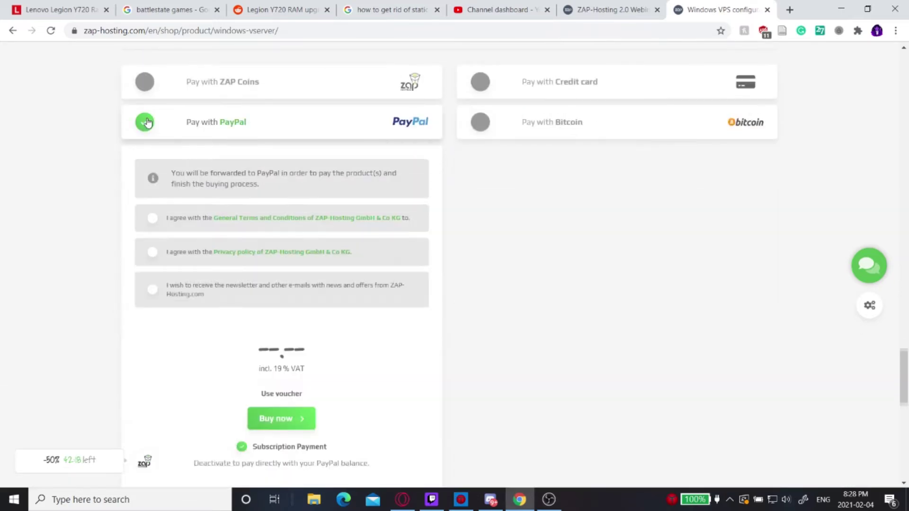
pyautogui.click(151, 205)
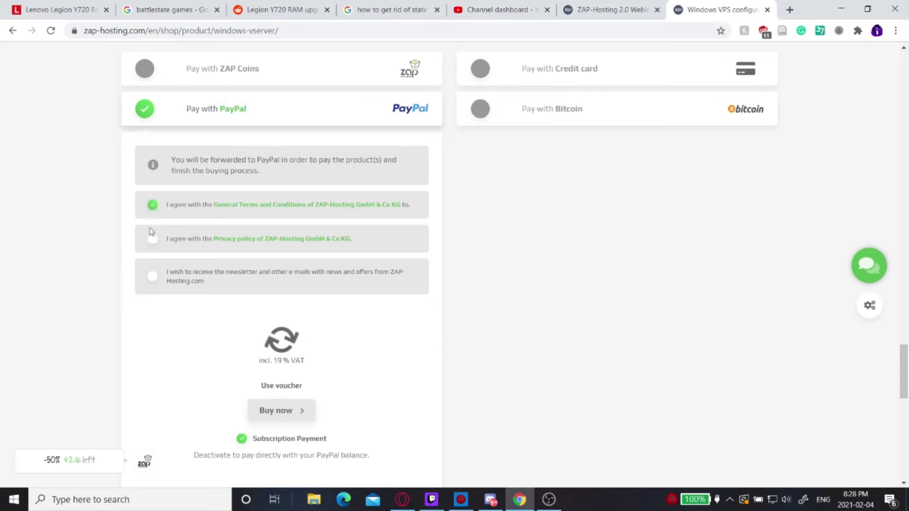
pyautogui.click(151, 238)
pyautogui.click(151, 277)
pyautogui.scroll(-2, 205, 323)
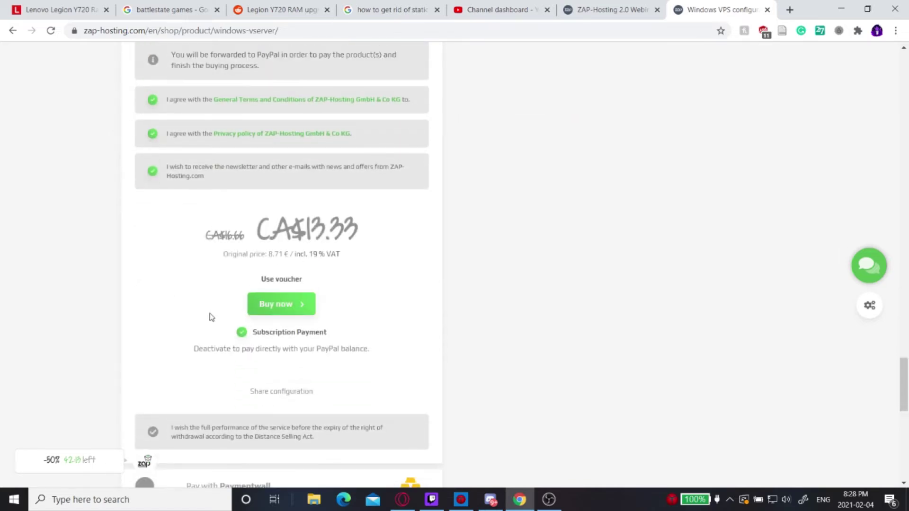
# Redeem voucher 'spect0rr', dropping the Windows VPS price from CA$16.66 to CA$13.33.
pyautogui.click(289, 279)
pyautogui.click(265, 288)
pyautogui.write('s')
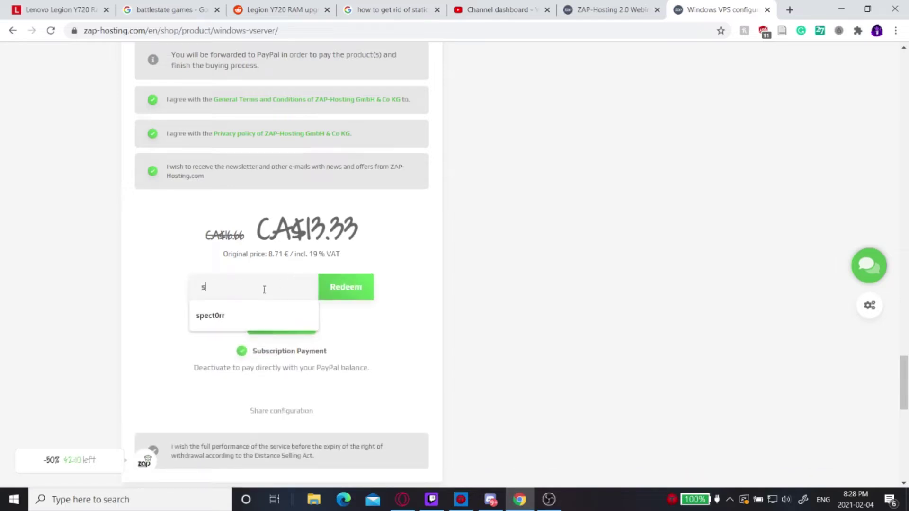
pyautogui.write('pect0rr')
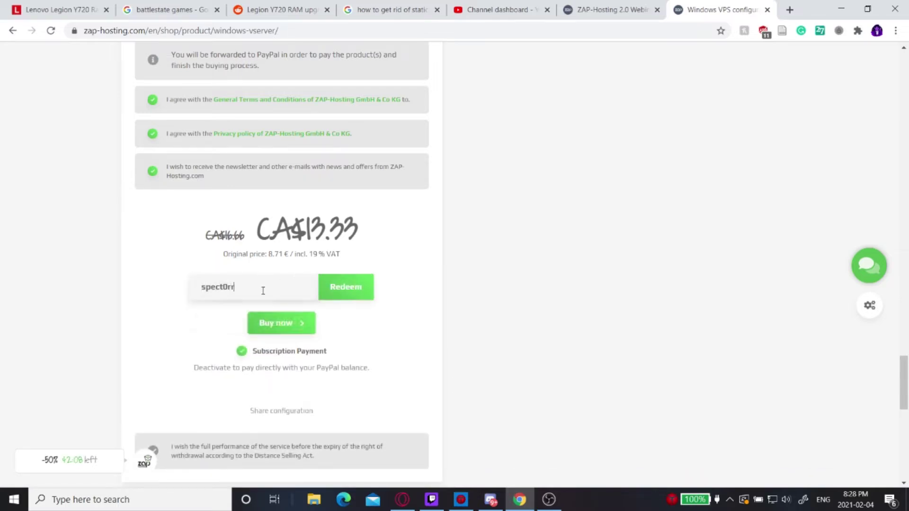
pyautogui.click(344, 290)
pyautogui.click(342, 291)
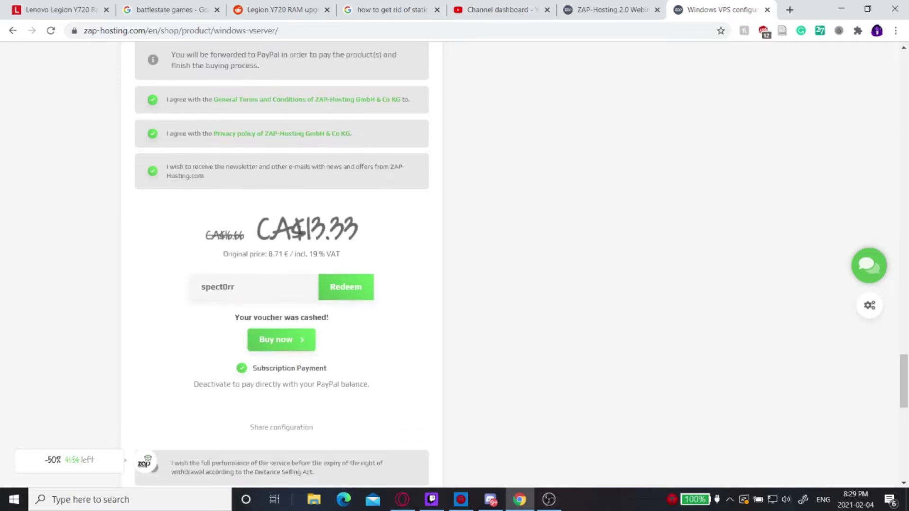
pyautogui.moveTo(302, 230)
pyautogui.mouseDown()
pyautogui.moveTo(371, 234)
pyautogui.moveTo(307, 232)
pyautogui.mouseUp()
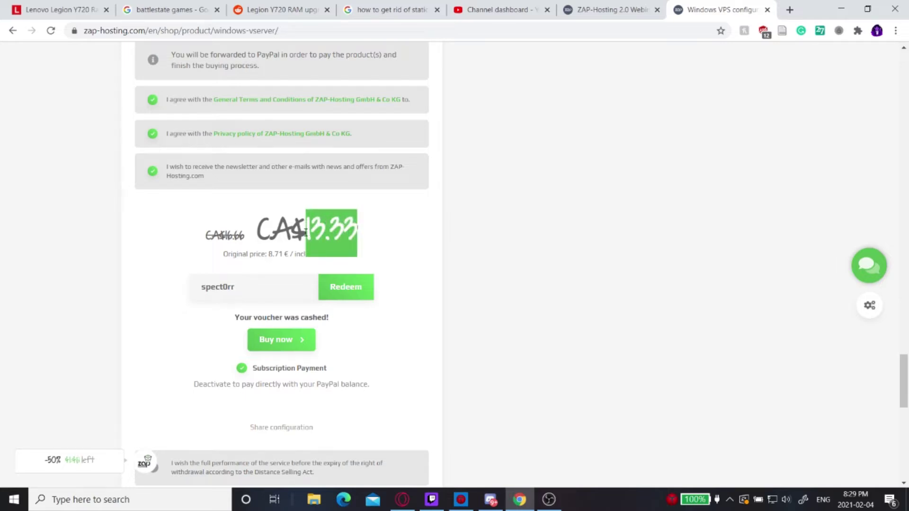
pyautogui.moveTo(359, 232); pyautogui.dragTo(299, 232)
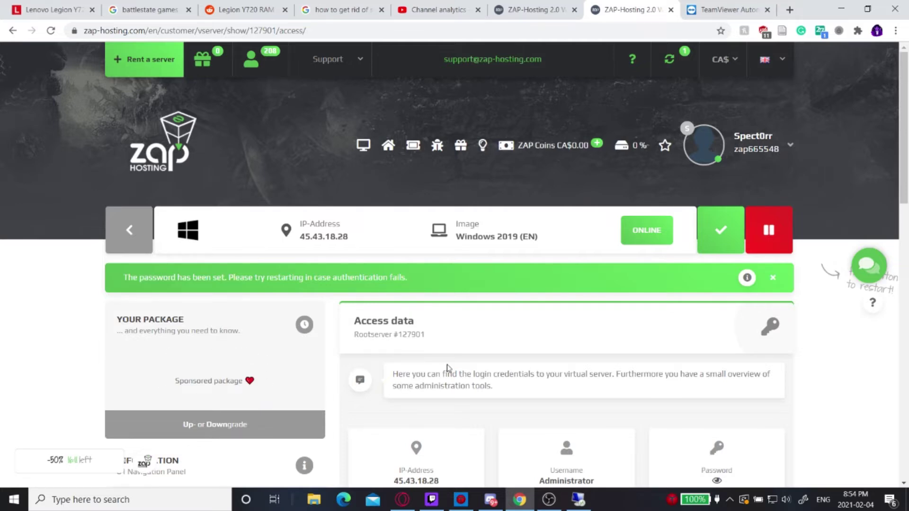
# Review the access data (IP 45.43.18.28, Administrator user), then open Windows search.
pyautogui.scroll(-4, 447, 368)
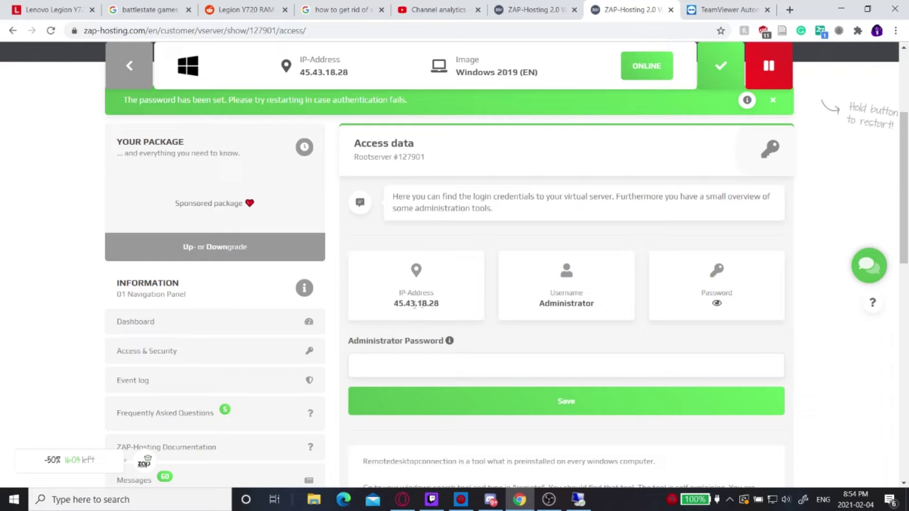
pyautogui.scroll(1, 387, 284)
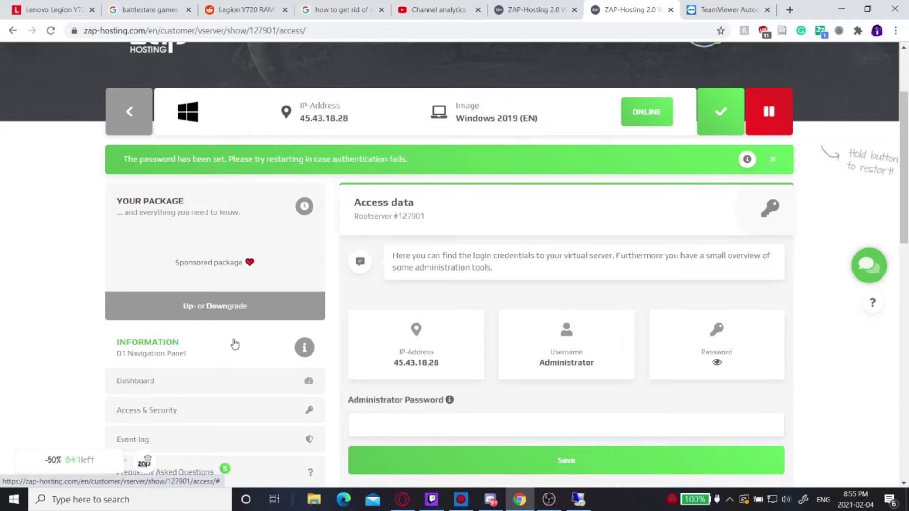
pyautogui.scroll(-3, 234, 341)
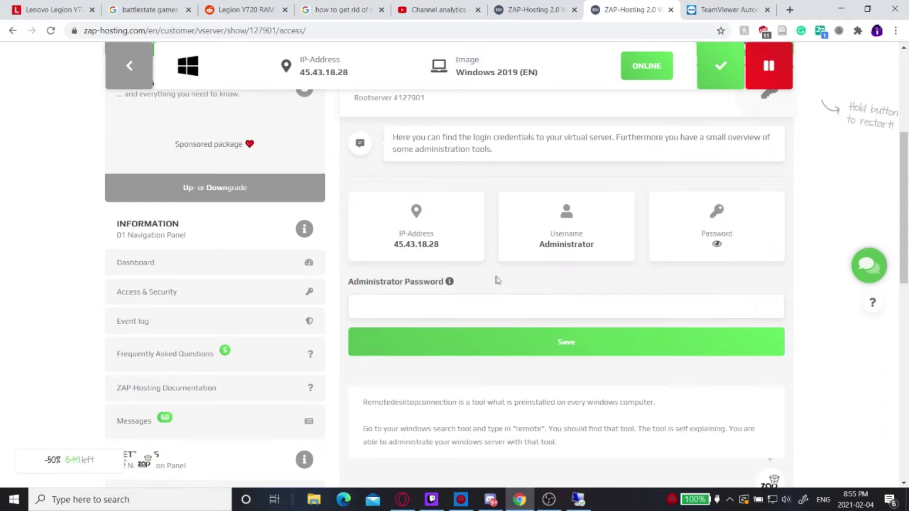
pyautogui.scroll(1, 397, 234)
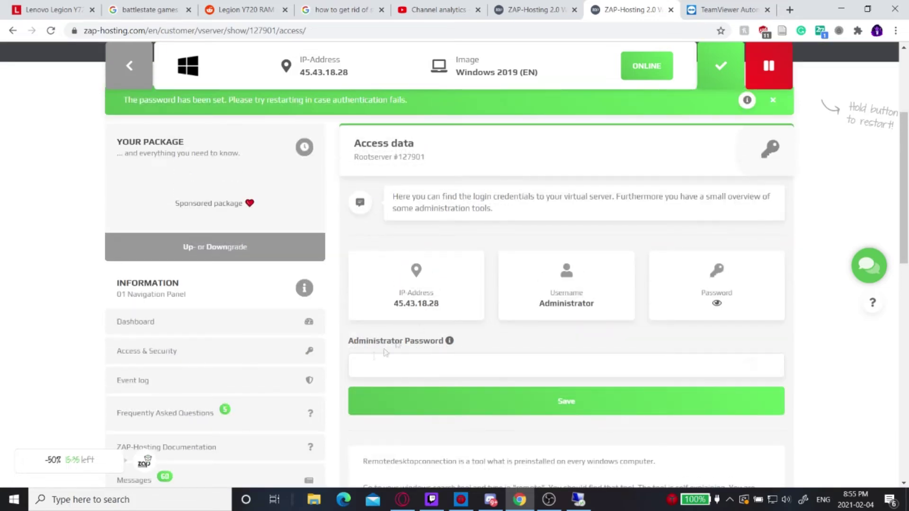
pyautogui.click(150, 505)
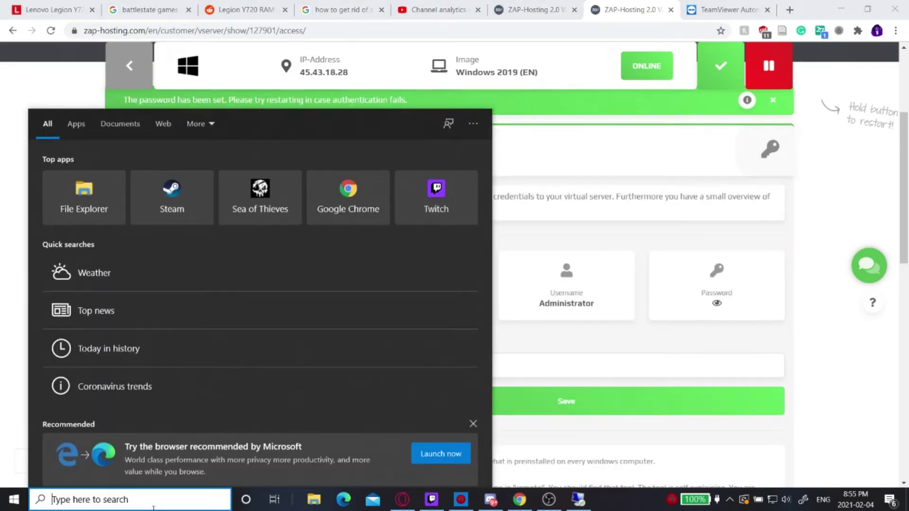
# Launch Remote Desktop Connection via 'remote' search and connect to the VPS at 45.43.18.28.
pyautogui.write('remote')
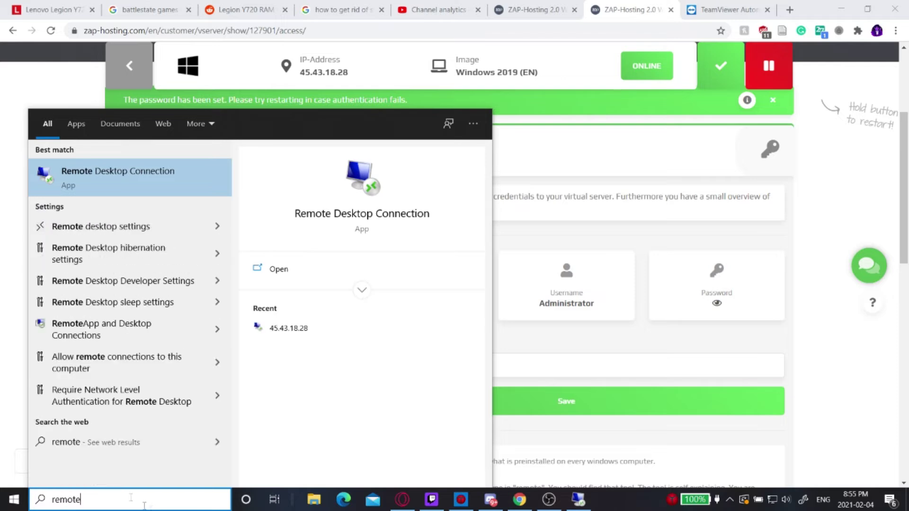
pyautogui.click(149, 173)
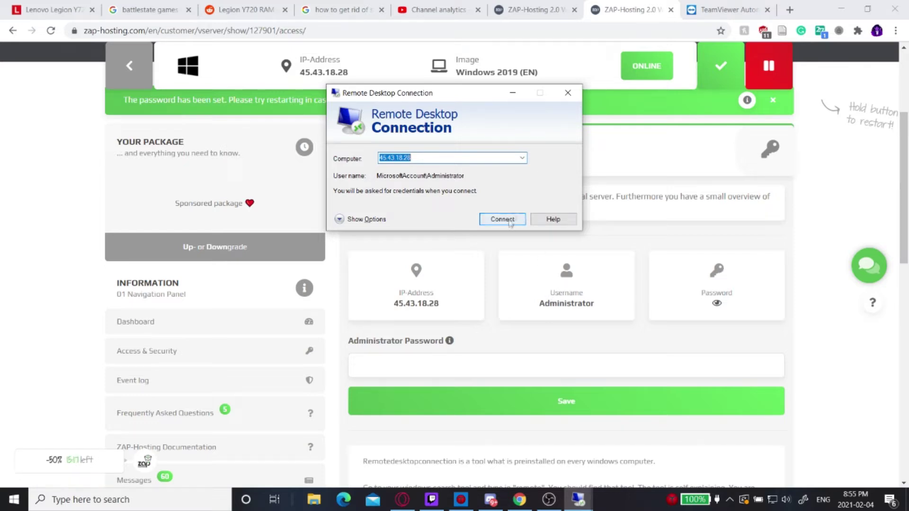
pyautogui.click(568, 92)
pyautogui.click(575, 504)
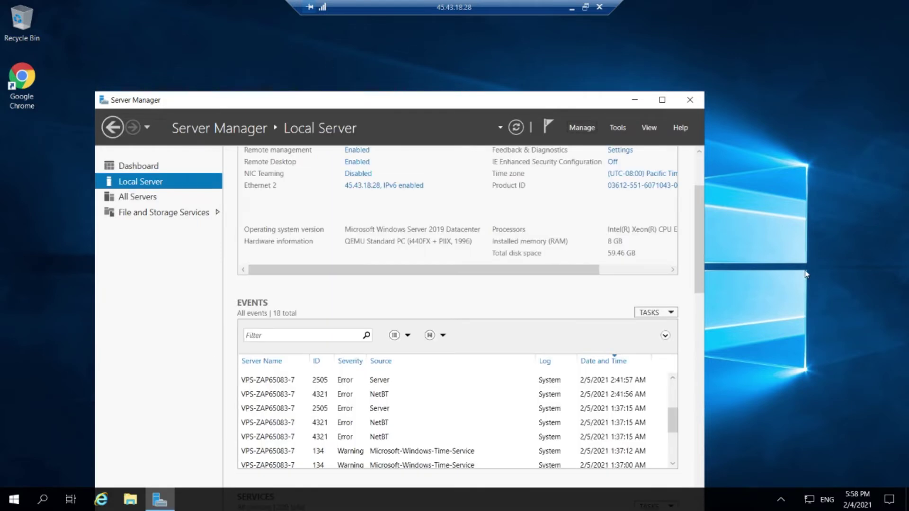
# Bring Server Manager forward and advance its Add Roles and Features wizard to the Features page.
pyautogui.click(805, 274)
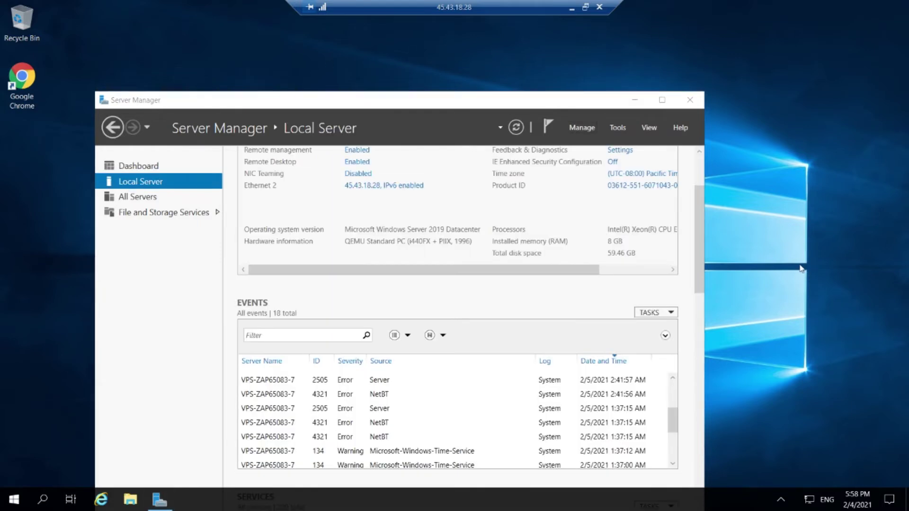
pyautogui.moveTo(258, 100); pyautogui.dragTo(344, 59)
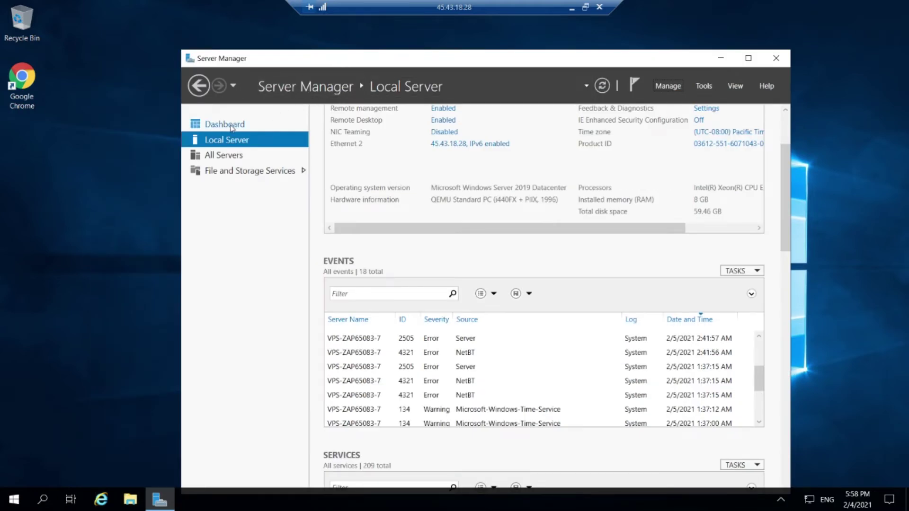
pyautogui.click(231, 127)
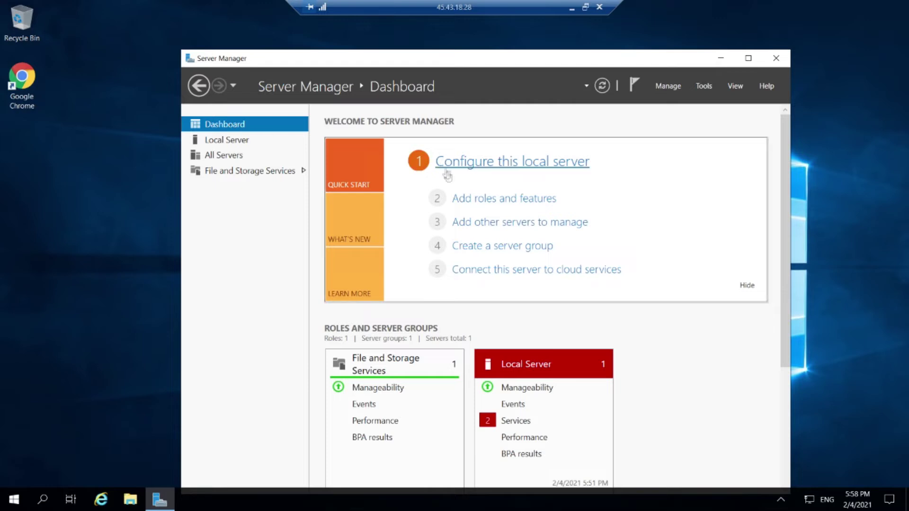
pyautogui.click(477, 199)
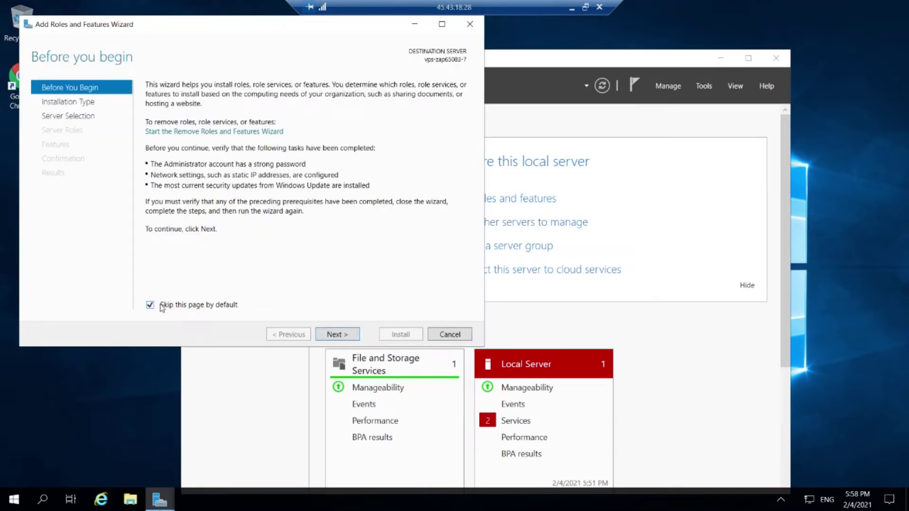
pyautogui.click(338, 334)
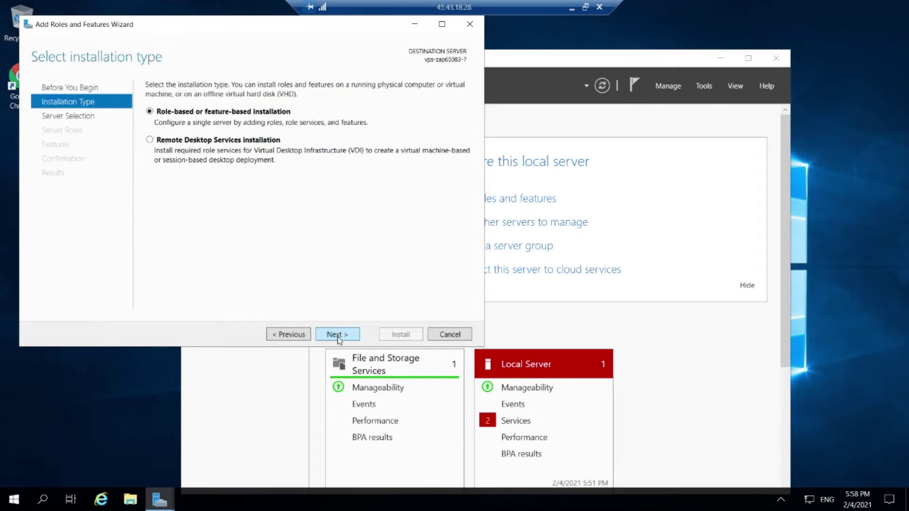
pyautogui.click(337, 334)
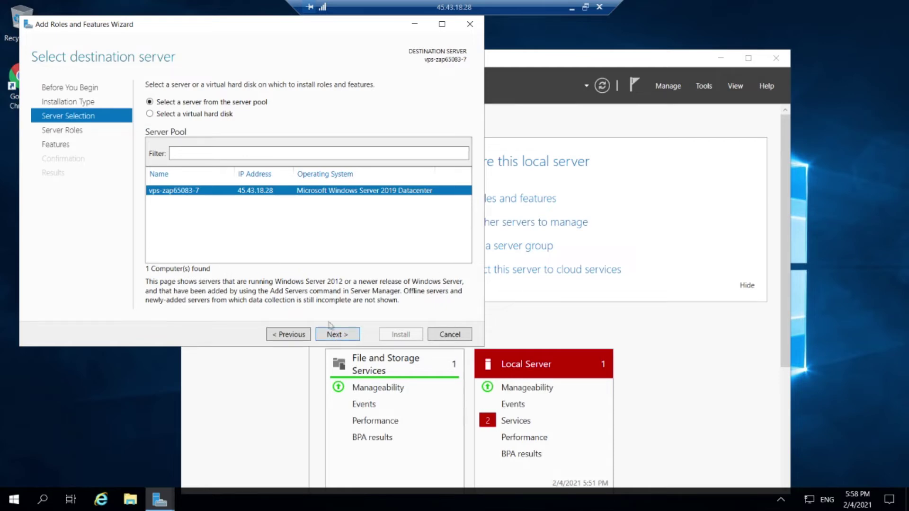
pyautogui.click(72, 145)
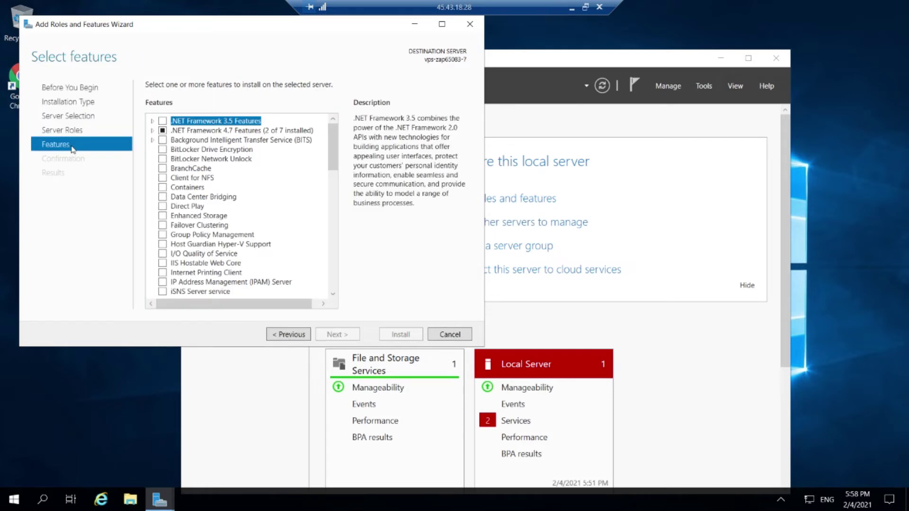
# Tick .NET Framework 3.5 Features, start the installation and minimize the wizard.
pyautogui.click(162, 121)
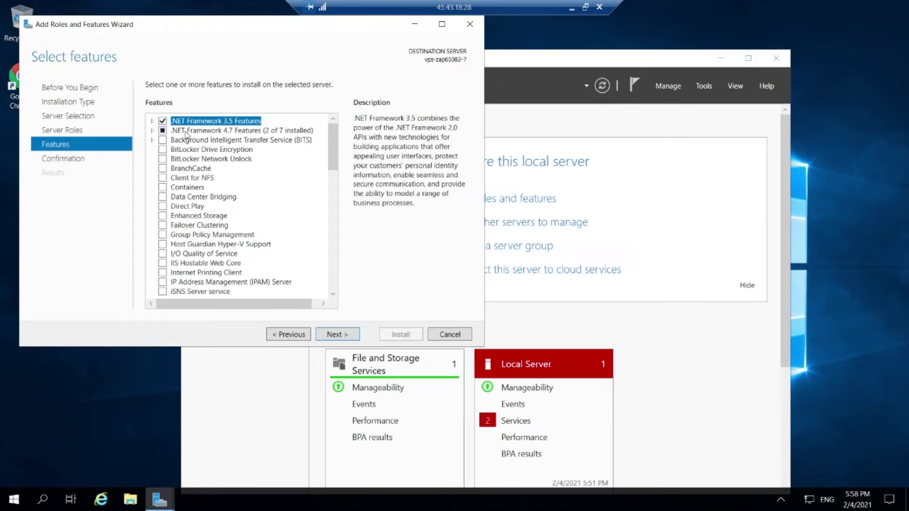
pyautogui.scroll(-15, 205, 213)
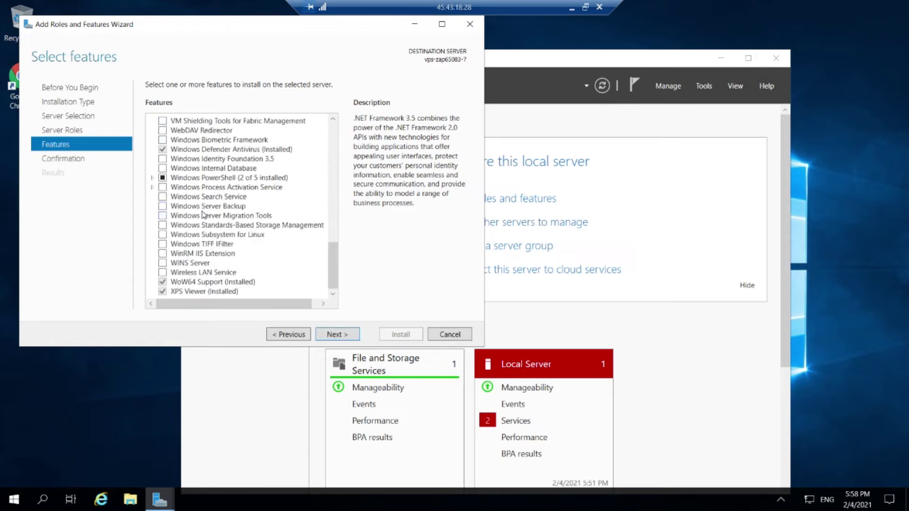
pyautogui.scroll(15, 202, 214)
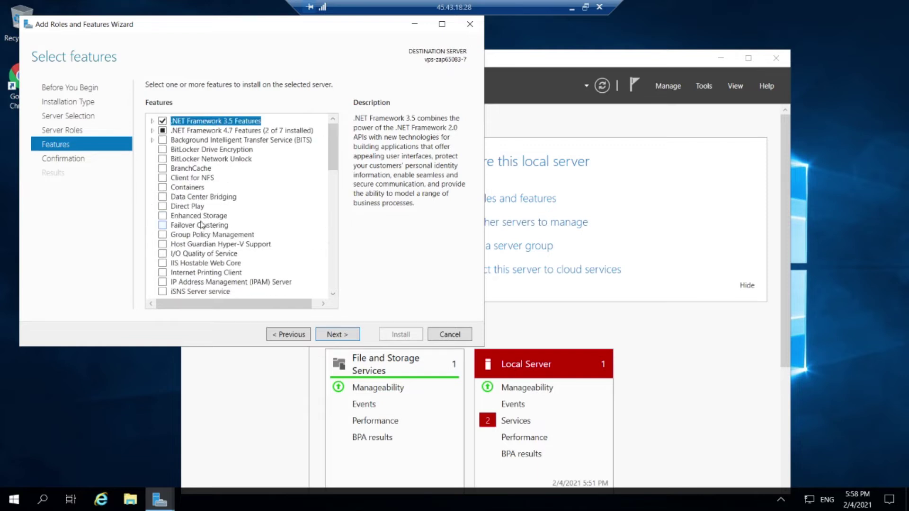
pyautogui.click(353, 336)
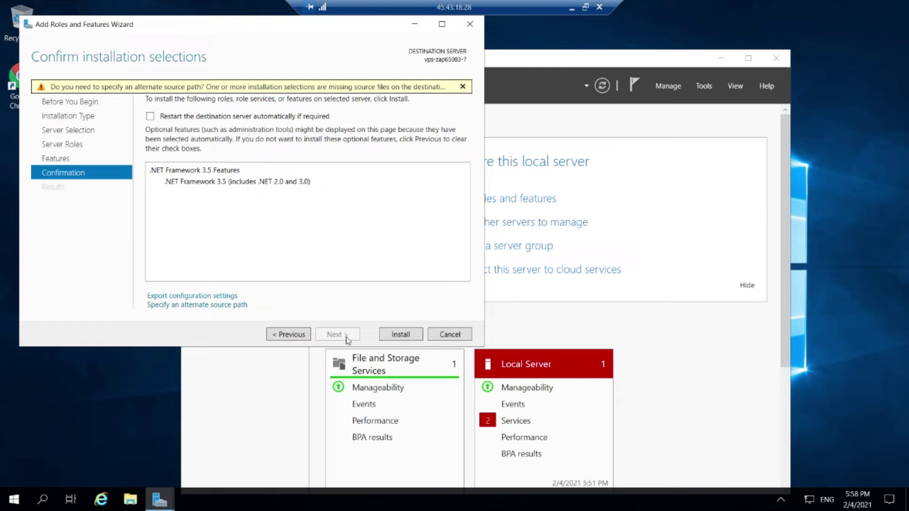
pyautogui.click(398, 335)
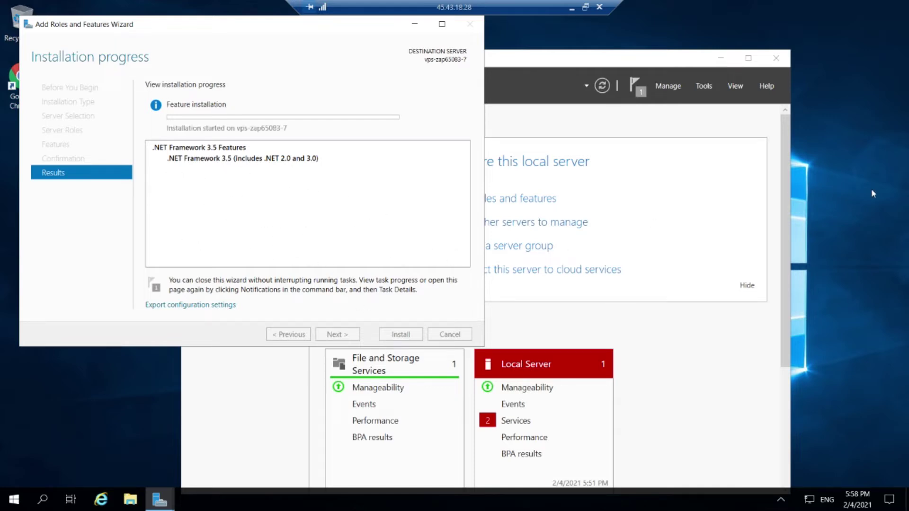
pyautogui.click(414, 24)
pyautogui.doubleClick(22, 78)
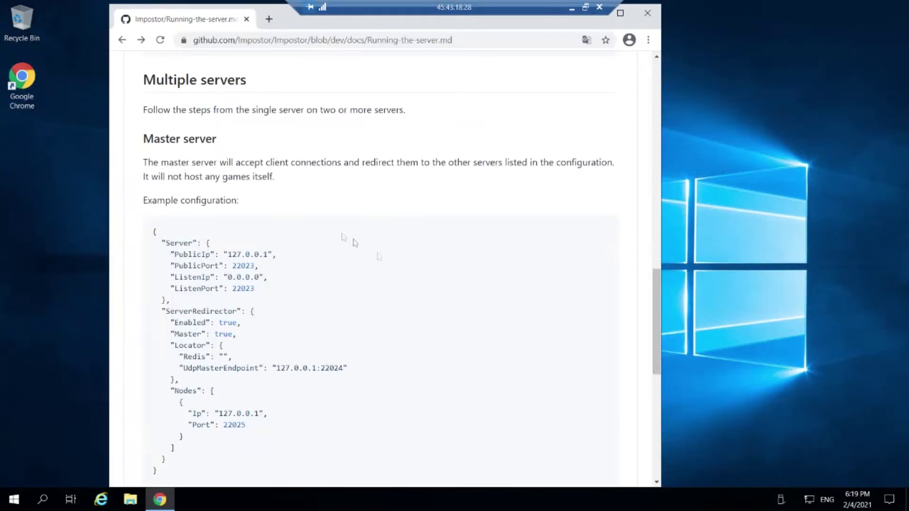
# Download the .NET 5.0 Runtime installer for Windows x64.
pyautogui.scroll(9, 310, 242)
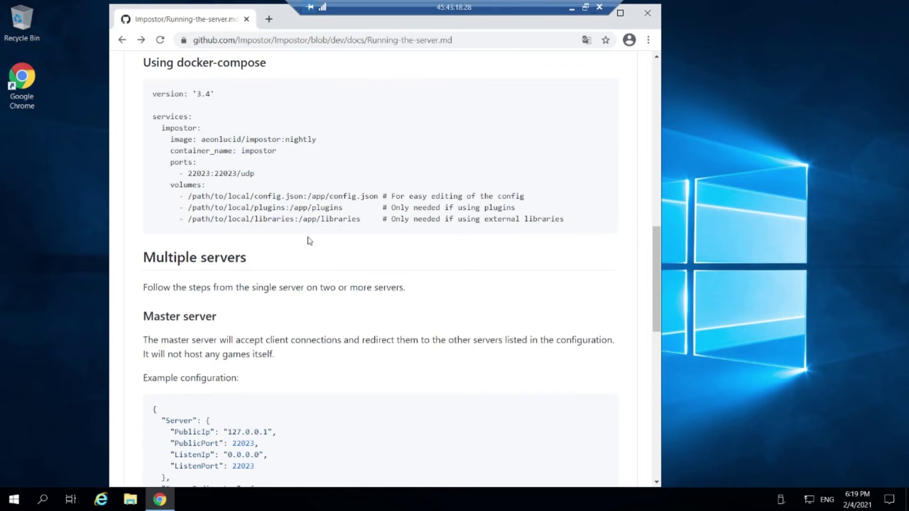
pyautogui.scroll(6, 315, 244)
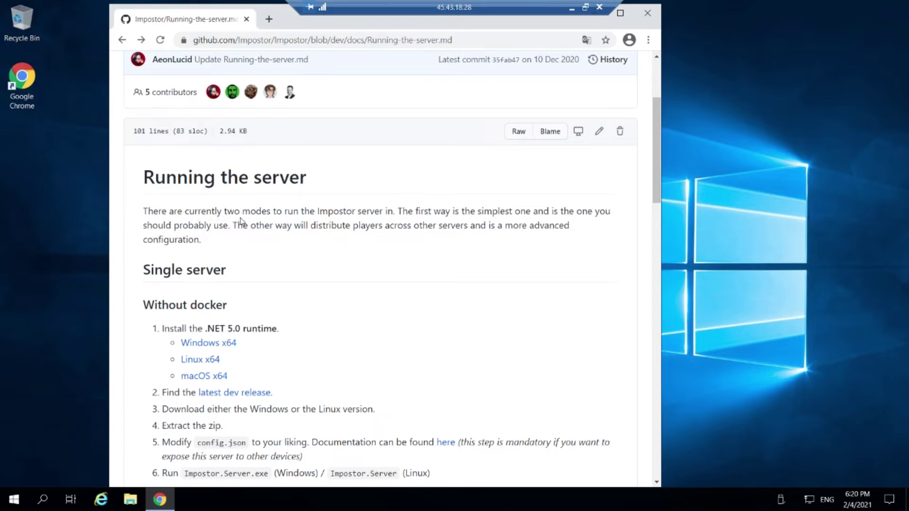
pyautogui.scroll(-1, 242, 221)
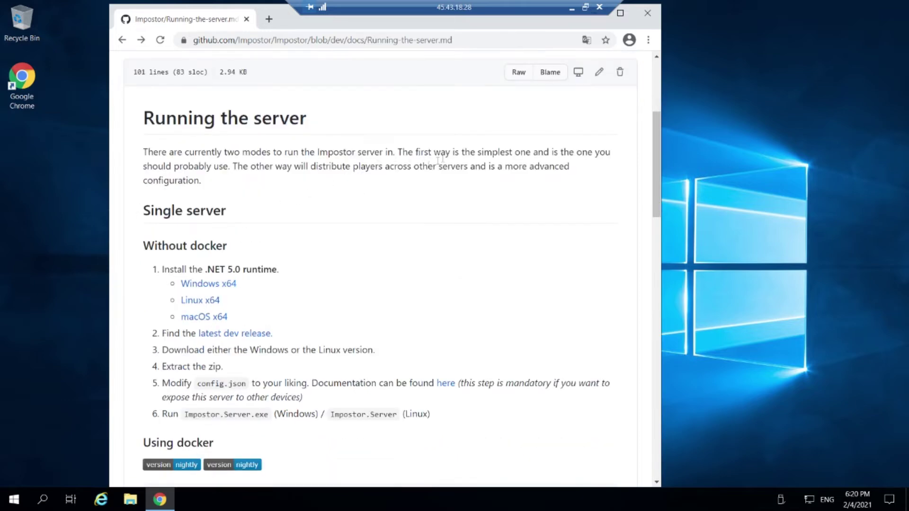
pyautogui.scroll(-1, 254, 214)
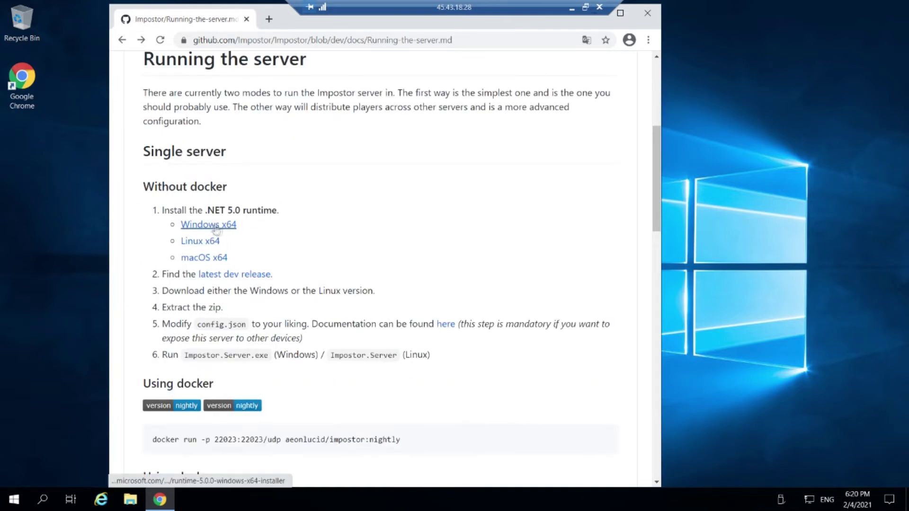
pyautogui.click(214, 226)
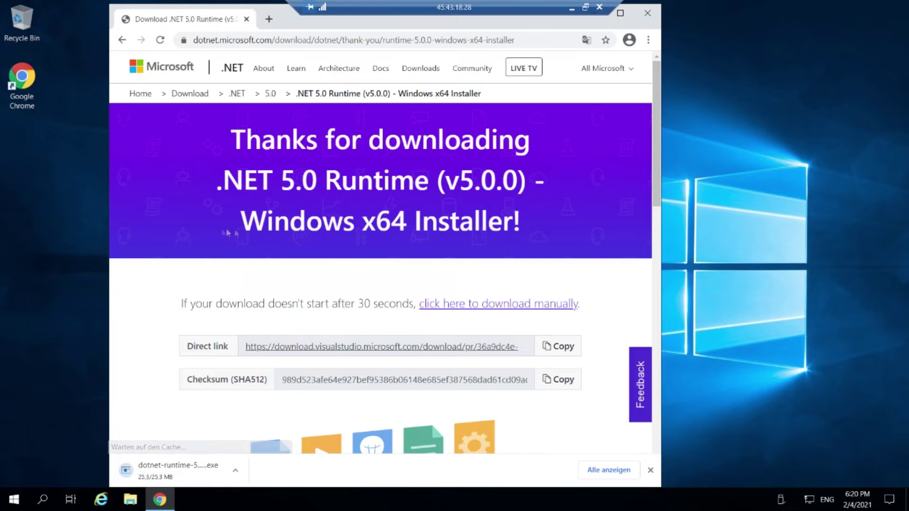
# Run the installer, cancel it as the runtime is already present, and return to the Impostor page.
pyautogui.scroll(-3, 403, 236)
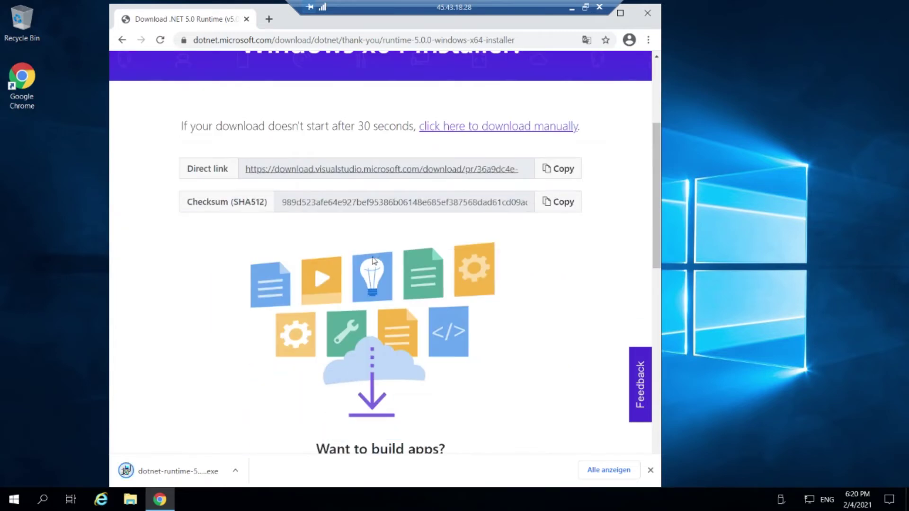
pyautogui.click(166, 466)
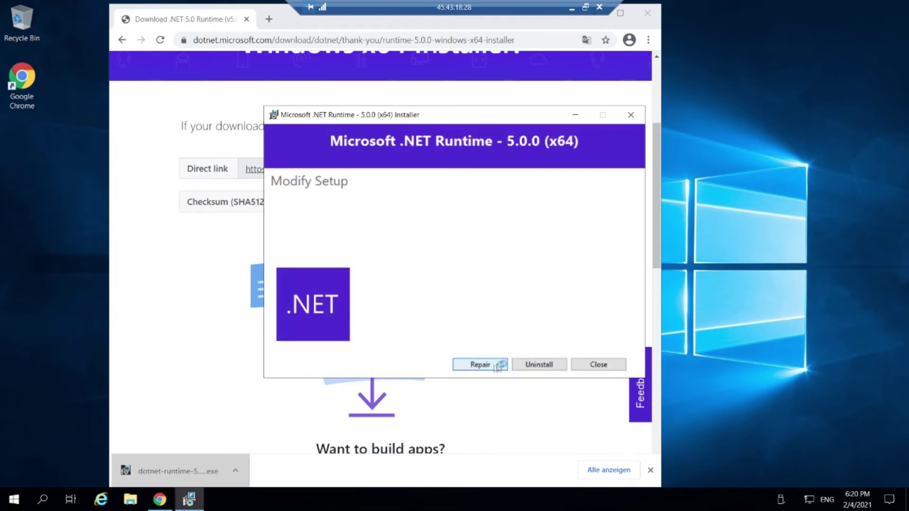
pyautogui.click(599, 366)
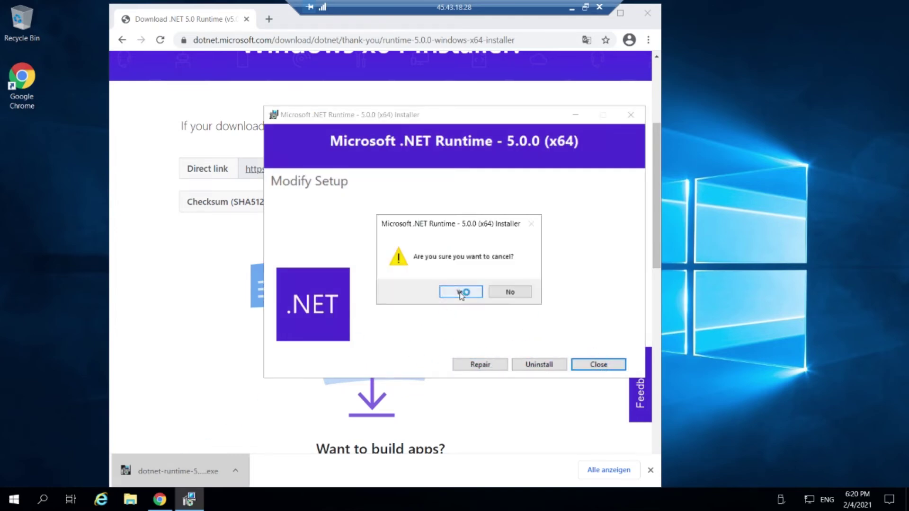
pyautogui.click(461, 291)
pyautogui.click(122, 40)
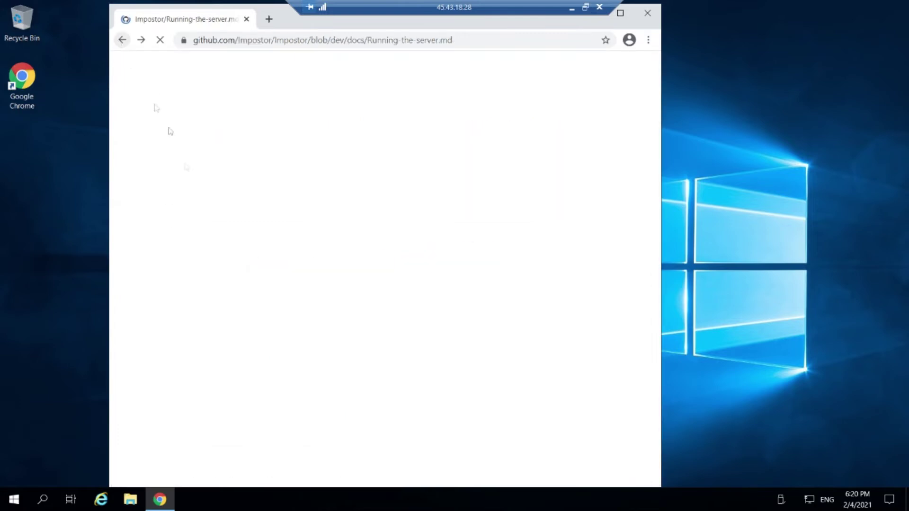
# Download Impostor-Server_1.2.2-ci.124_win-x64.zip from the latest dev build artifacts and open it.
pyautogui.click(251, 275)
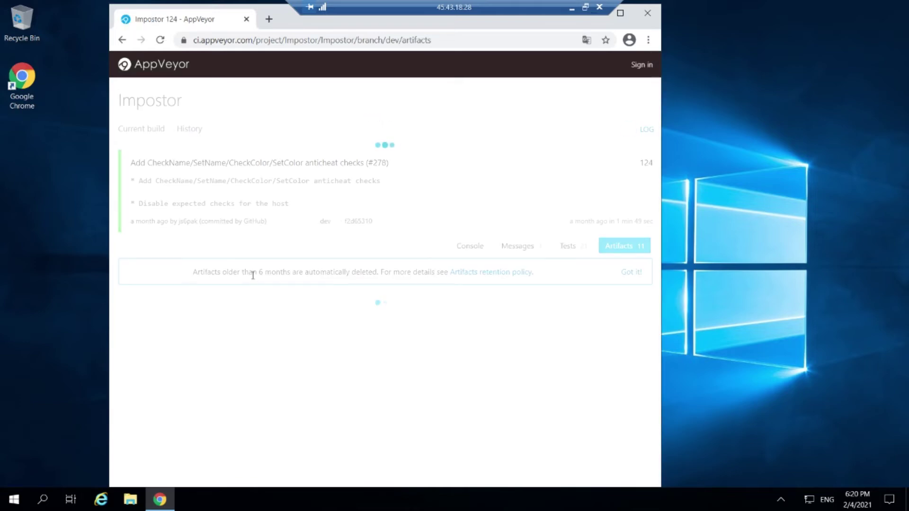
pyautogui.scroll(-1, 253, 274)
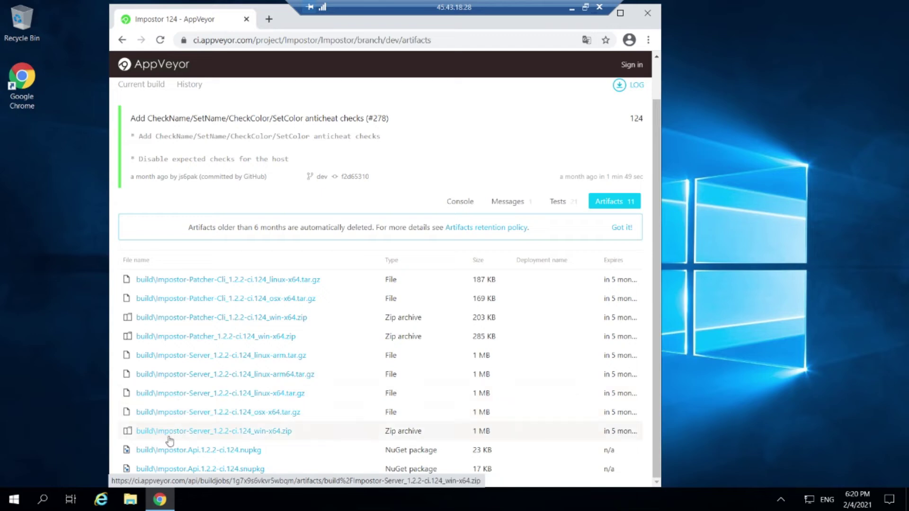
pyautogui.click(194, 431)
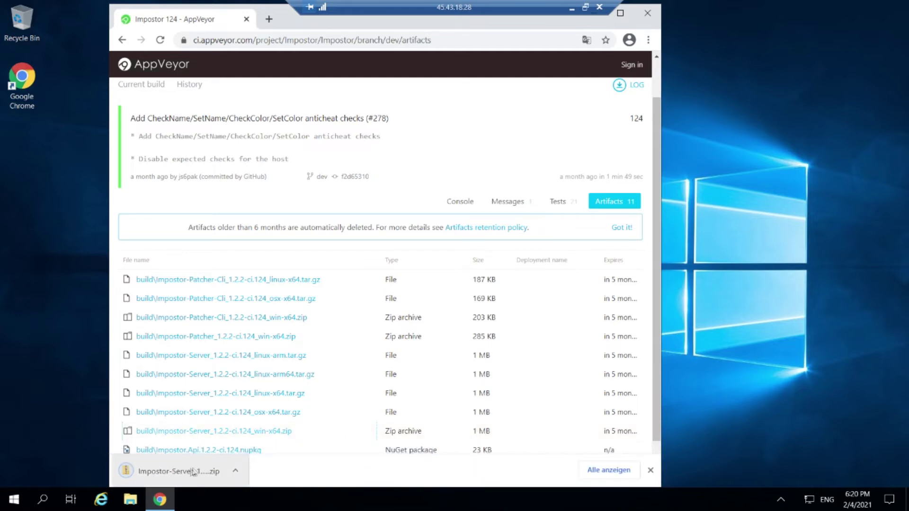
pyautogui.click(168, 473)
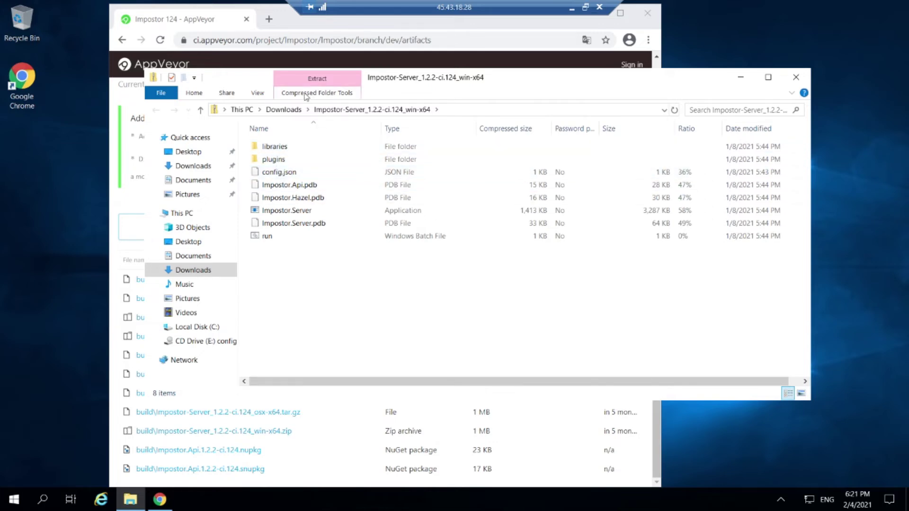
# Extract all files into the suggested Impostor-Server_1.2.2-ci.124_win-x64 folder.
pyautogui.click(306, 94)
pyautogui.click(316, 121)
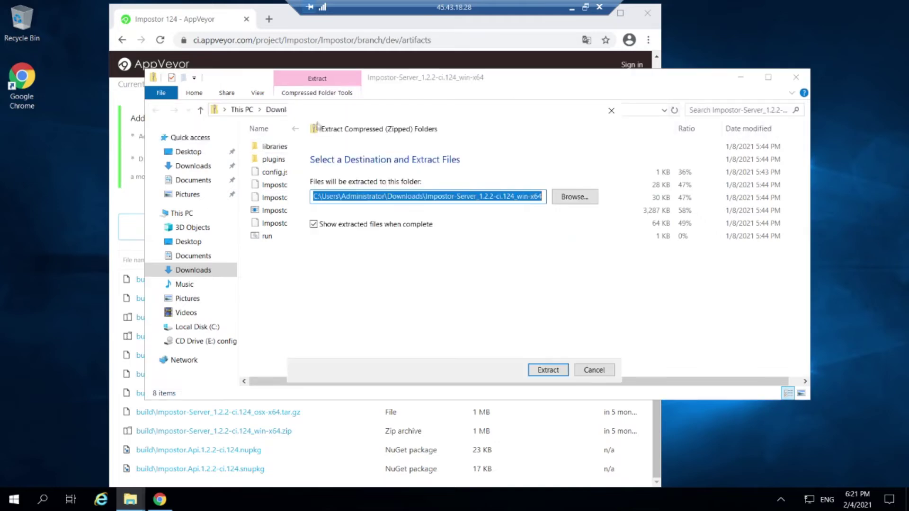
pyautogui.click(547, 369)
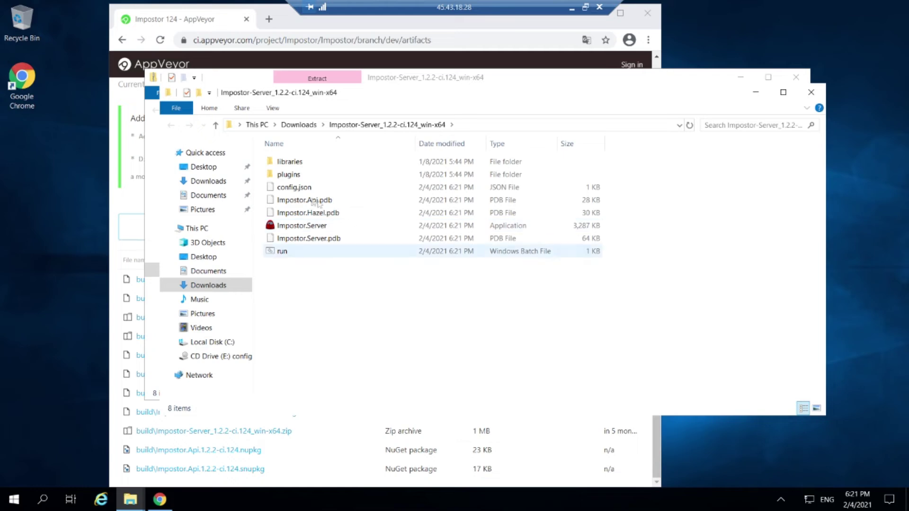
# Try opening config.json, dismiss the cannot-open message, and bring up its context menu.
pyautogui.click(314, 189)
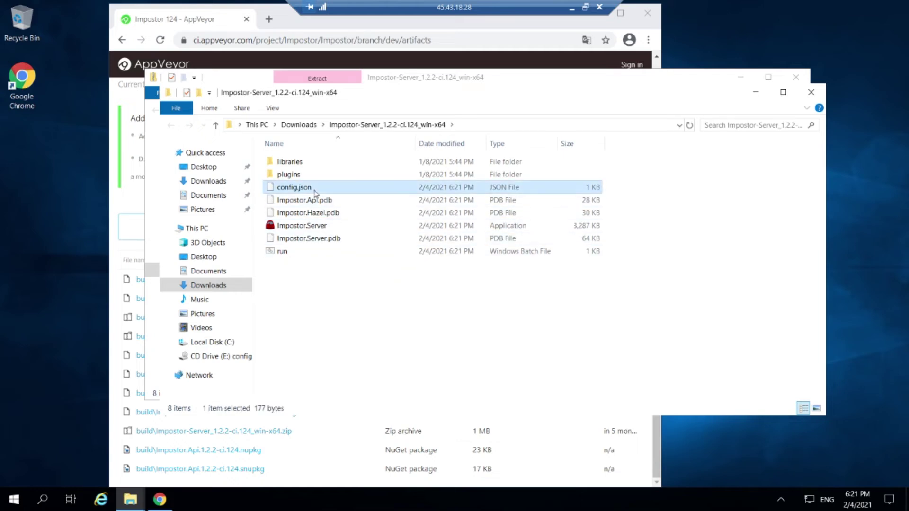
pyautogui.doubleClick(318, 190)
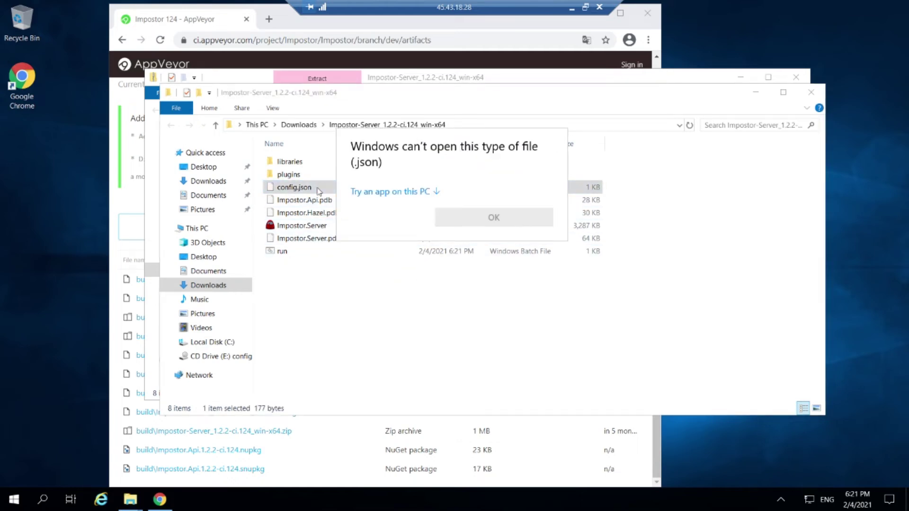
pyautogui.click(319, 214)
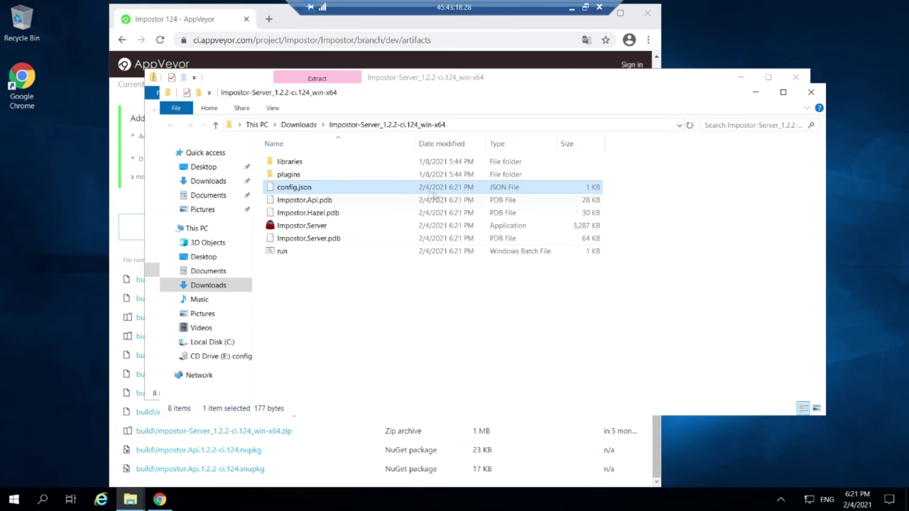
pyautogui.rightClick(290, 187)
# In Notepad++, replace config.json's PublicIp 127.0.0.1 with 45.43.18.28, save and close.
pyautogui.click(343, 208)
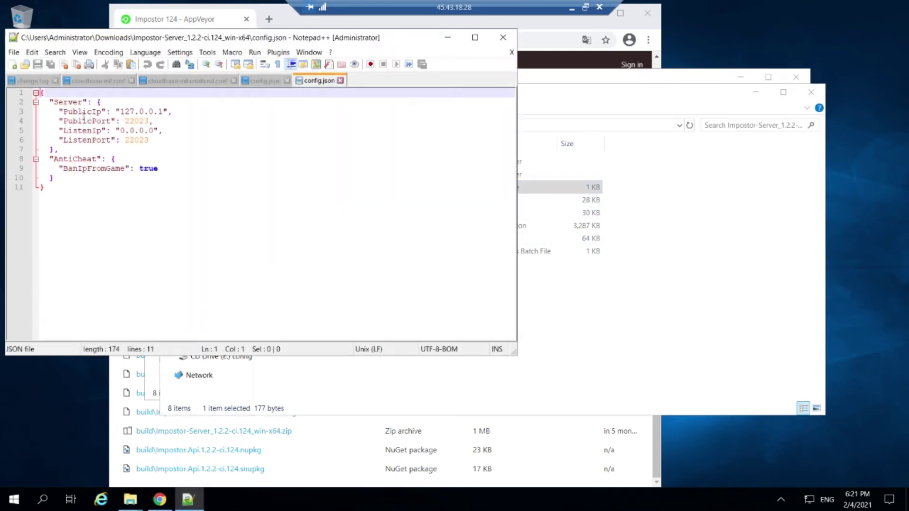
pyautogui.moveTo(164, 111); pyautogui.dragTo(123, 112)
pyautogui.press('Delete')
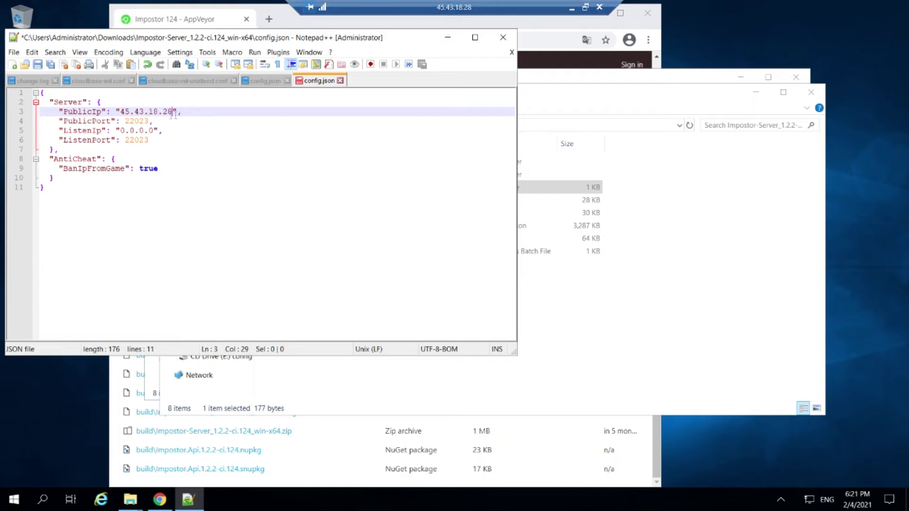
pyautogui.moveTo(151, 124); pyautogui.dragTo(125, 134)
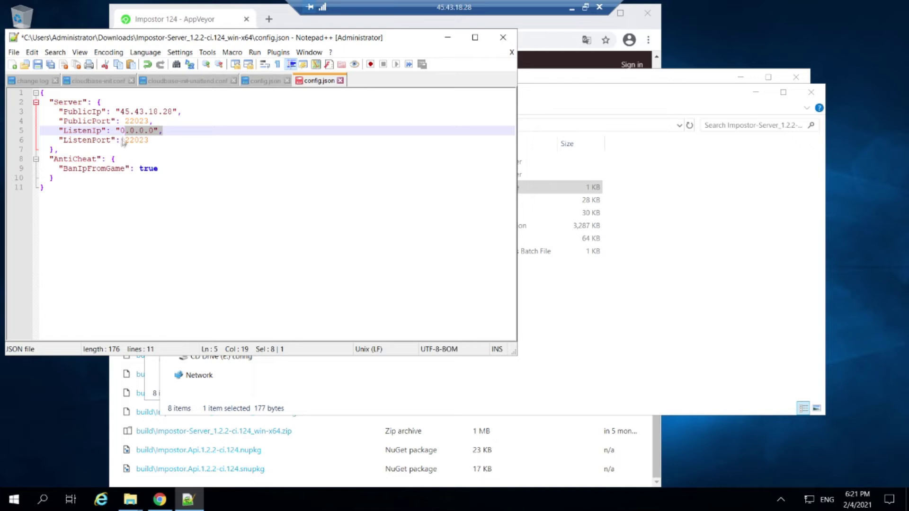
pyautogui.moveTo(167, 171); pyautogui.dragTo(154, 170)
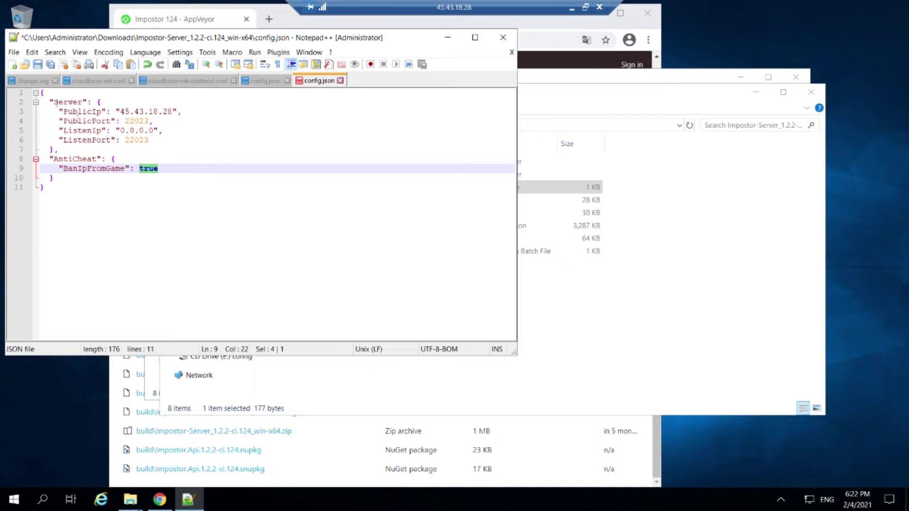
pyautogui.click(38, 65)
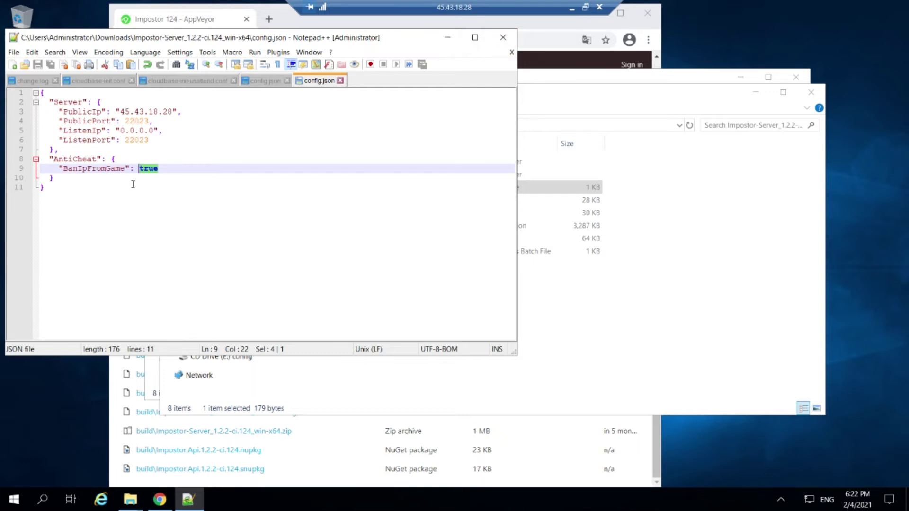
pyautogui.click(501, 38)
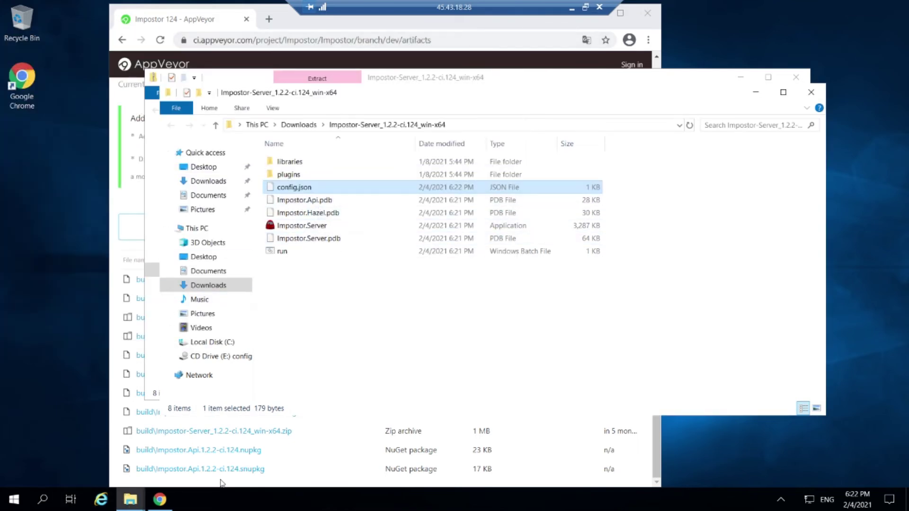
# Open Control Panel via 'control panel' search and reach the firewall's advanced Inbound Rules list.
pyautogui.click(15, 502)
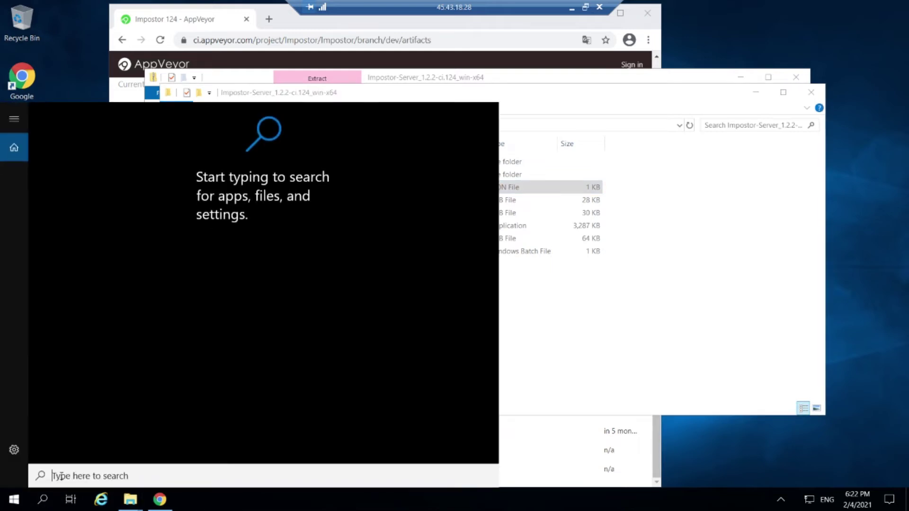
pyautogui.write('control p')
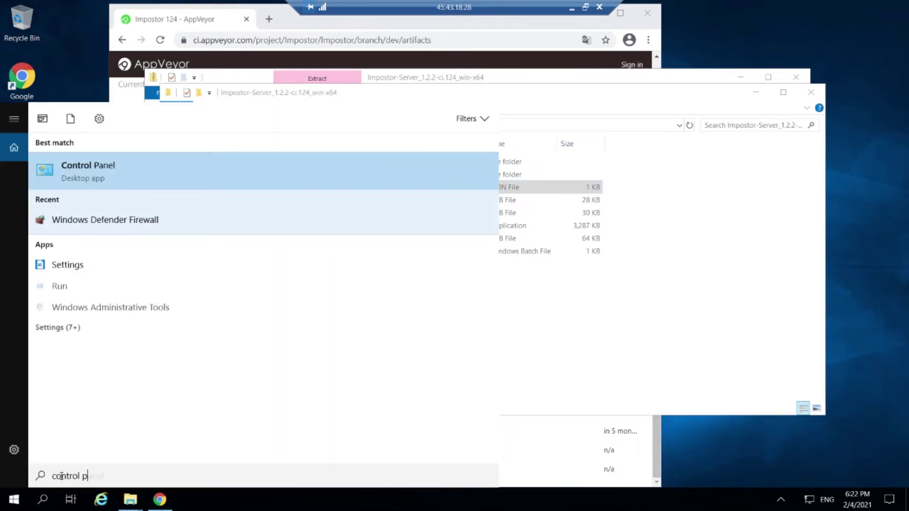
pyautogui.write('anel')
pyautogui.press('Return')
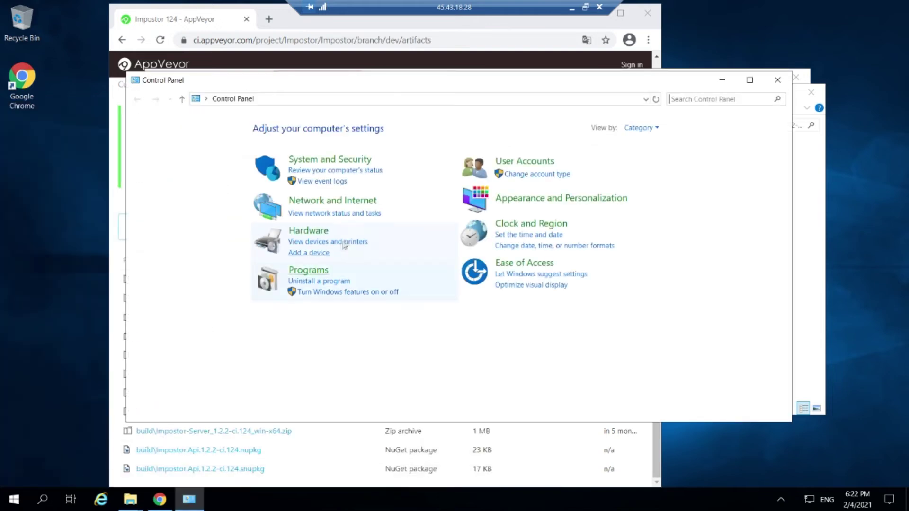
pyautogui.click(330, 202)
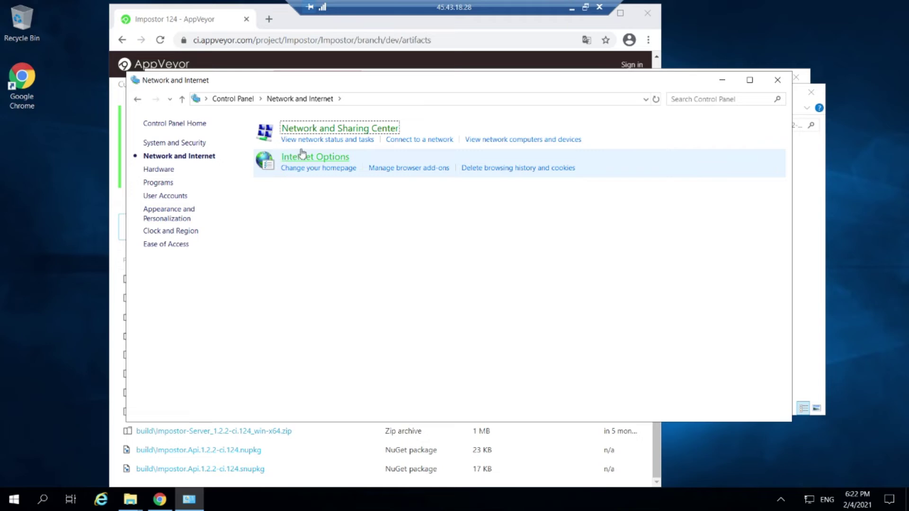
pyautogui.click(176, 143)
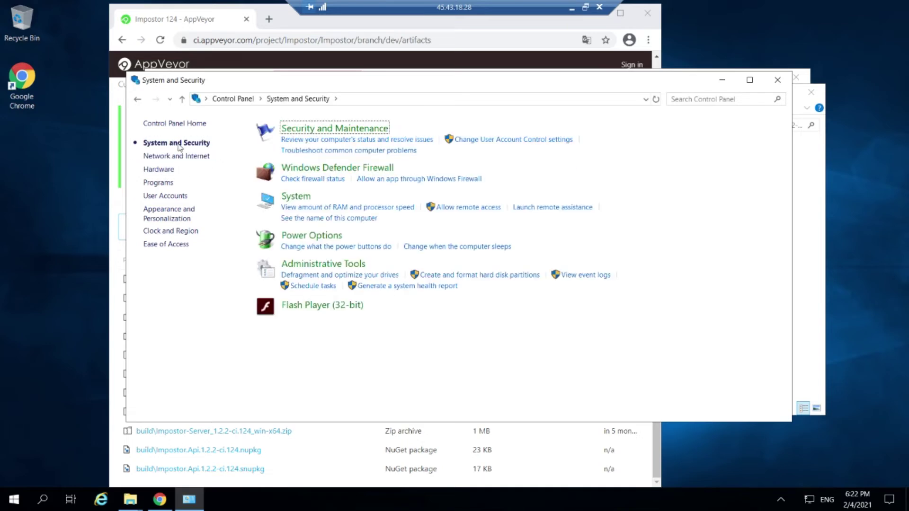
pyautogui.click(315, 170)
pyautogui.click(164, 232)
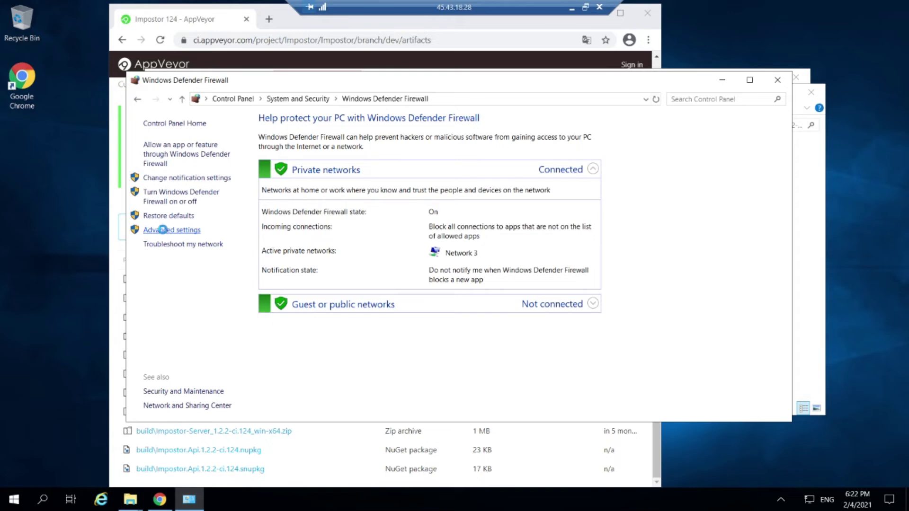
pyautogui.click(80, 80)
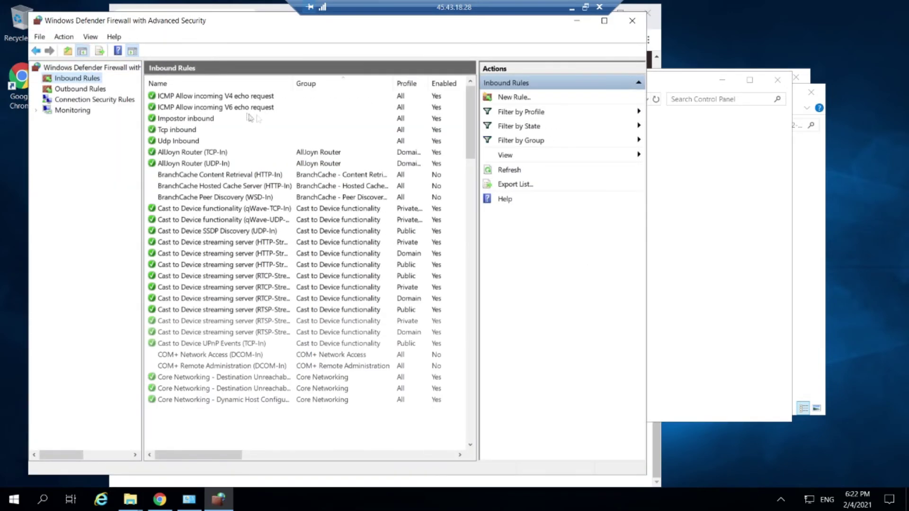
# Create the Tcp inbound port rule allowing all local ports on all profiles.
pyautogui.click(504, 99)
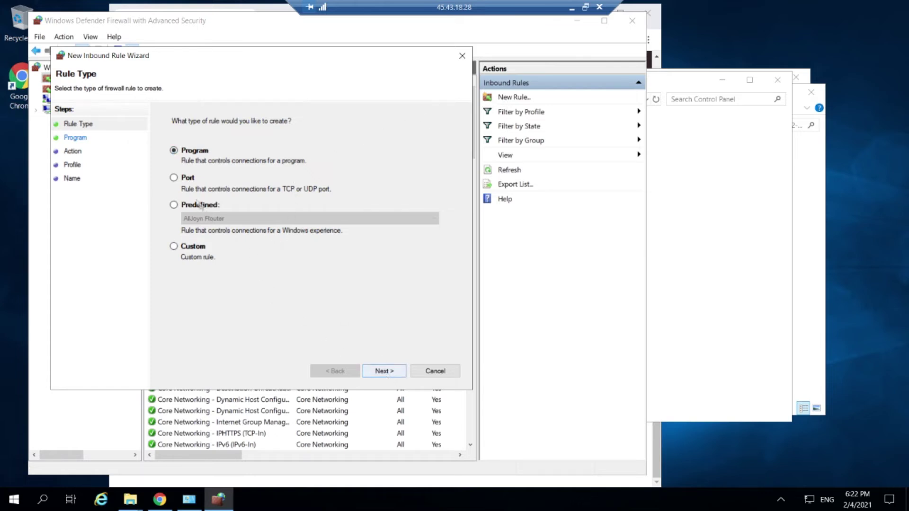
pyautogui.press('Down')
pyautogui.click(383, 371)
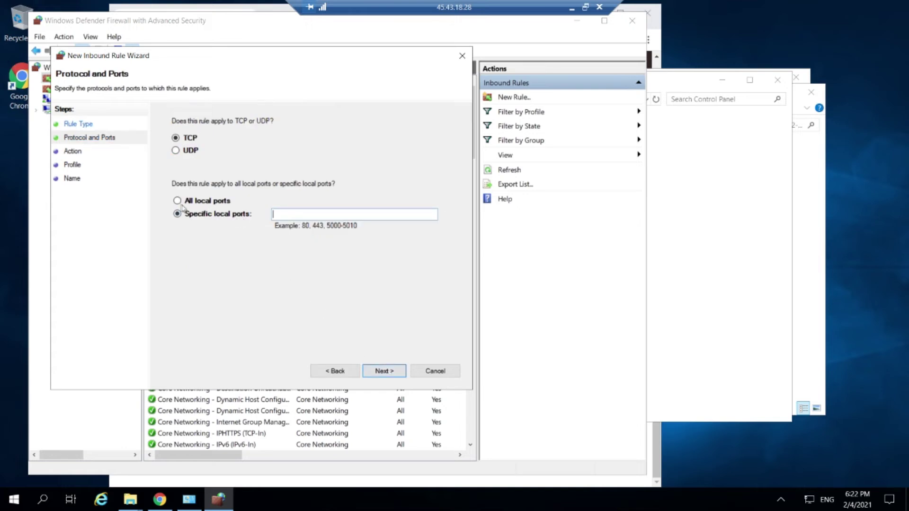
pyautogui.click(177, 200)
pyautogui.click(383, 372)
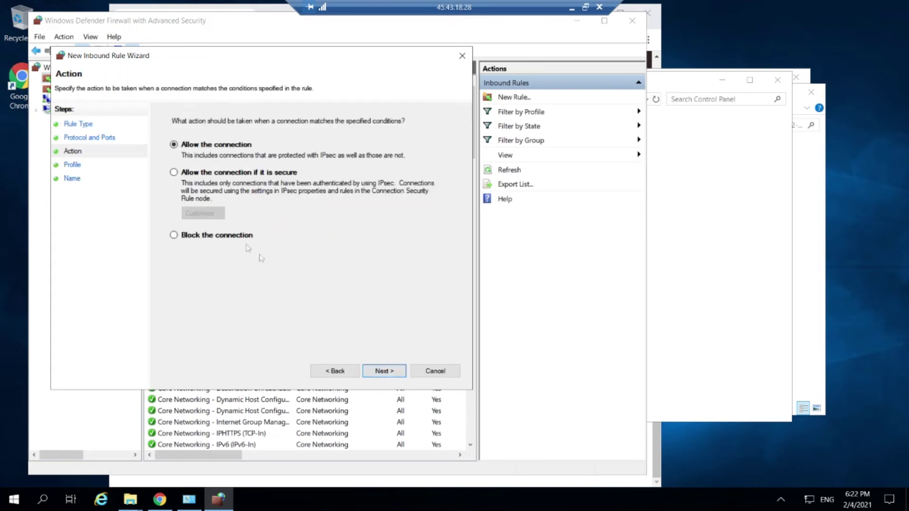
pyautogui.click(382, 372)
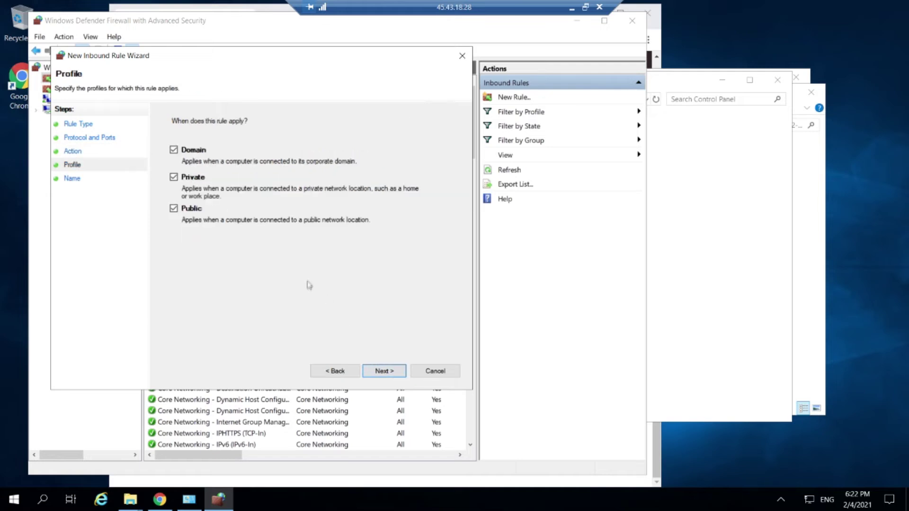
pyautogui.click(400, 372)
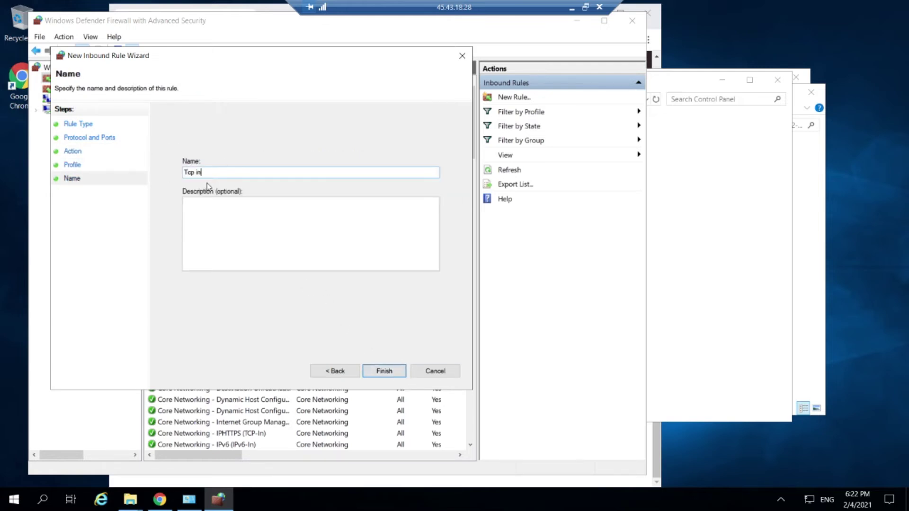
pyautogui.click(384, 370)
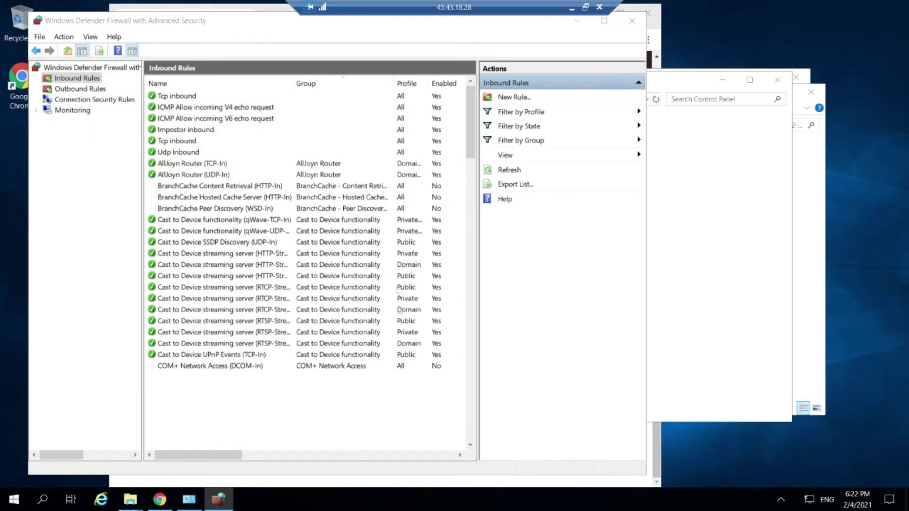
# Create the Udp inbound port rule allowing UDP on all local ports for all profiles.
pyautogui.click(527, 103)
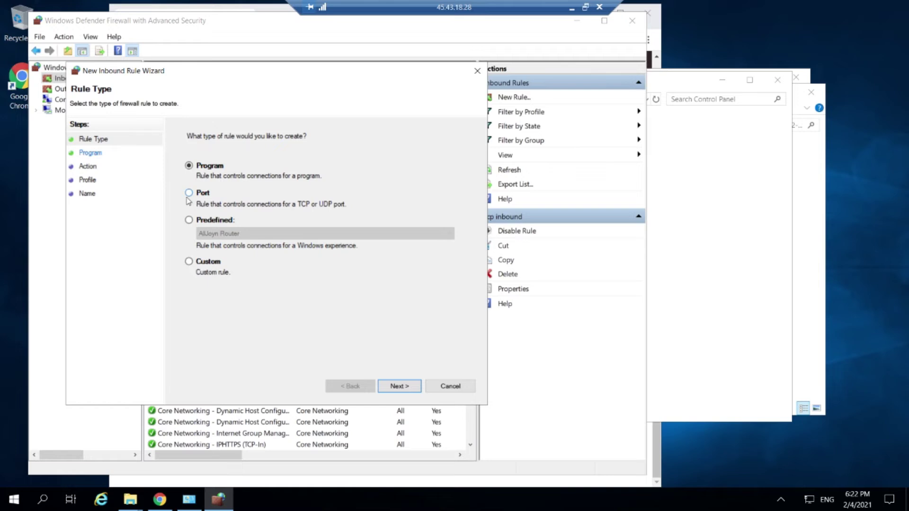
pyautogui.click(189, 192)
pyautogui.click(399, 386)
pyautogui.click(191, 165)
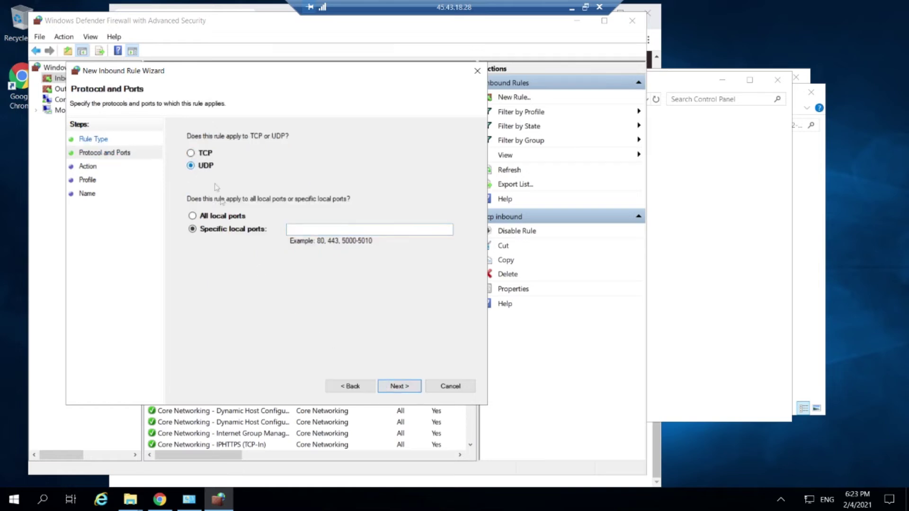
pyautogui.click(199, 216)
pyautogui.click(399, 386)
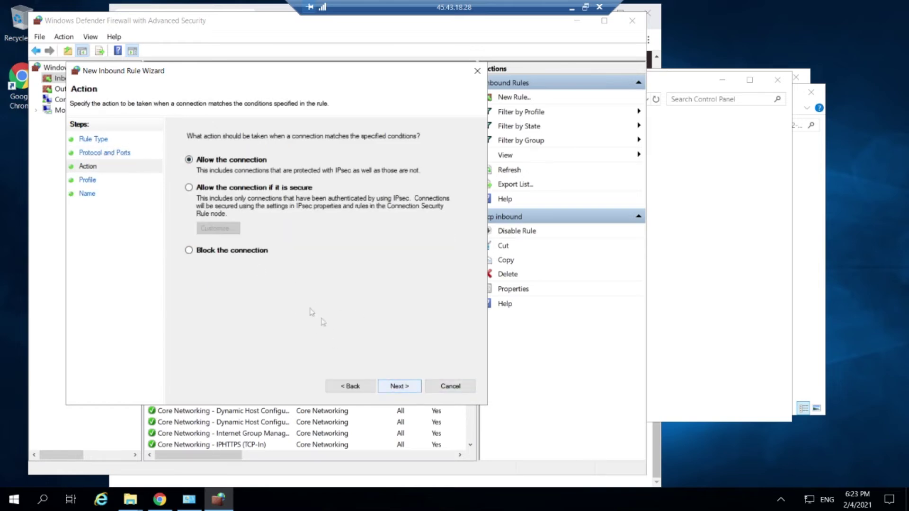
pyautogui.click(396, 383)
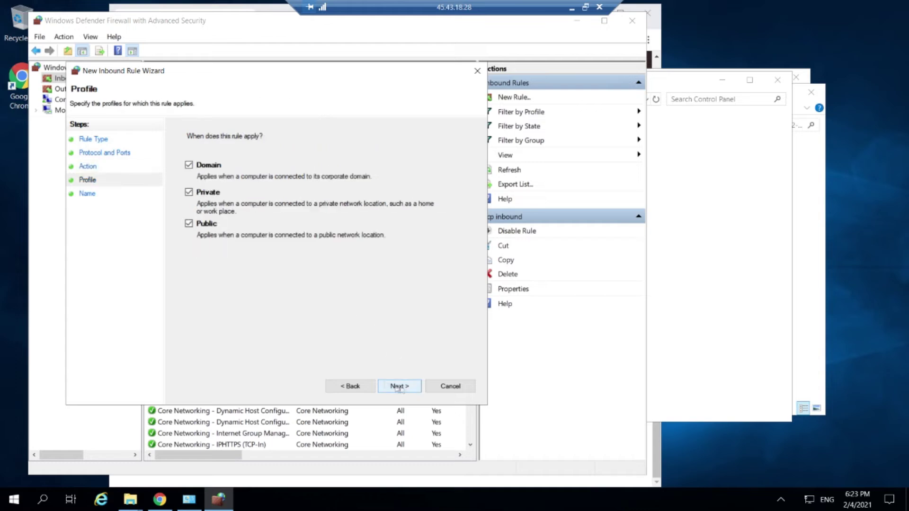
pyautogui.click(397, 386)
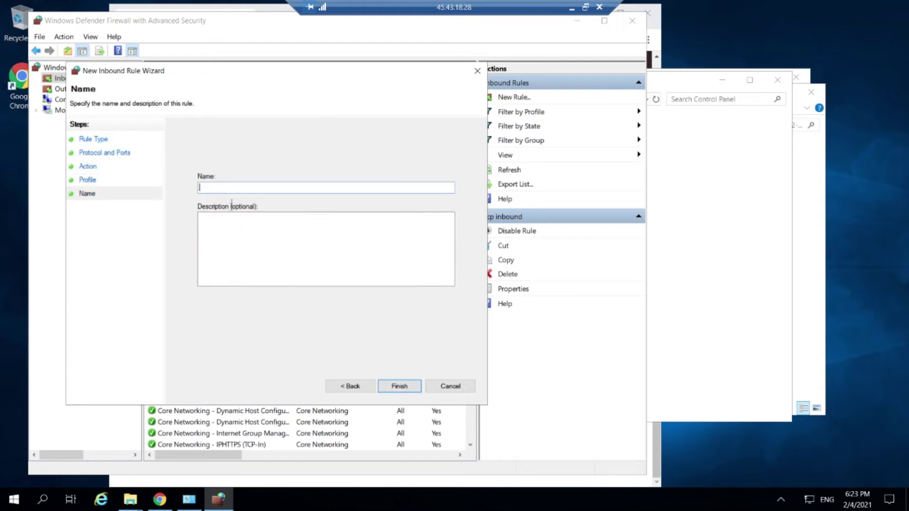
pyautogui.write('Udp inbound')
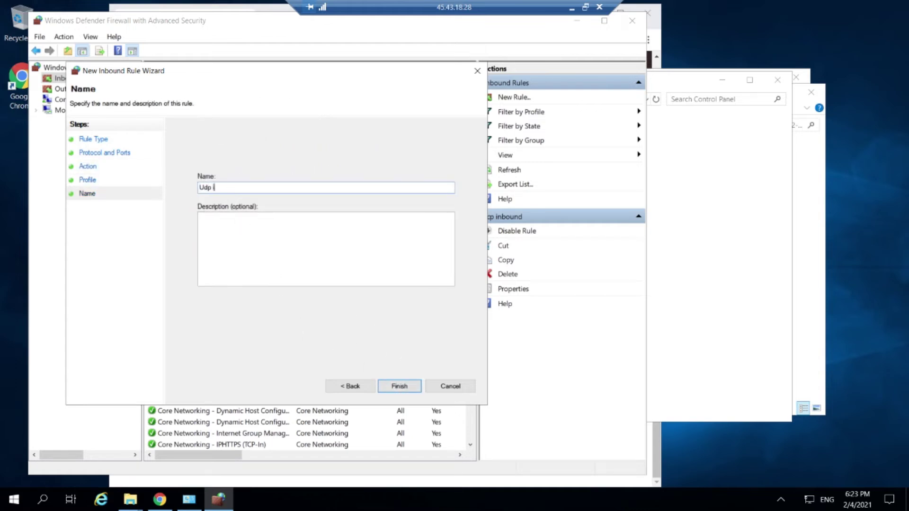
pyautogui.click(398, 385)
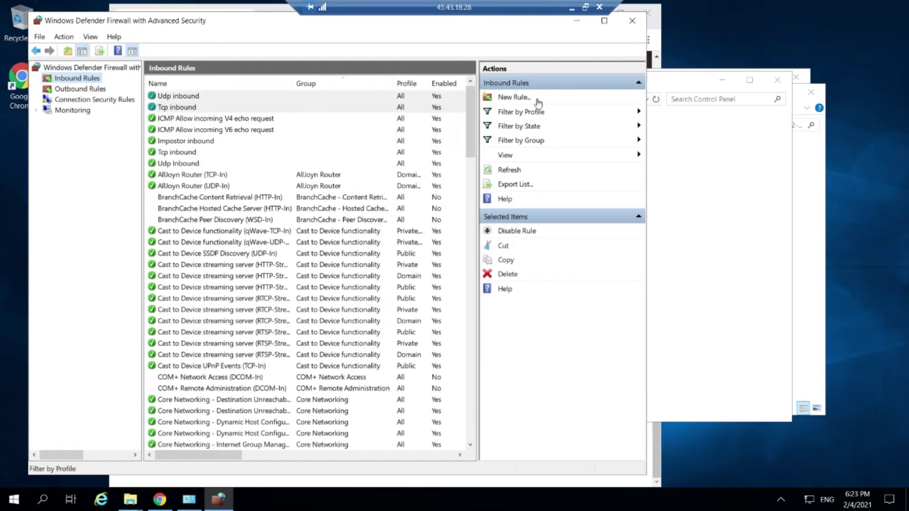
# Create the Tcp Outbound port rule allowing all remote ports on all profiles.
pyautogui.click(78, 89)
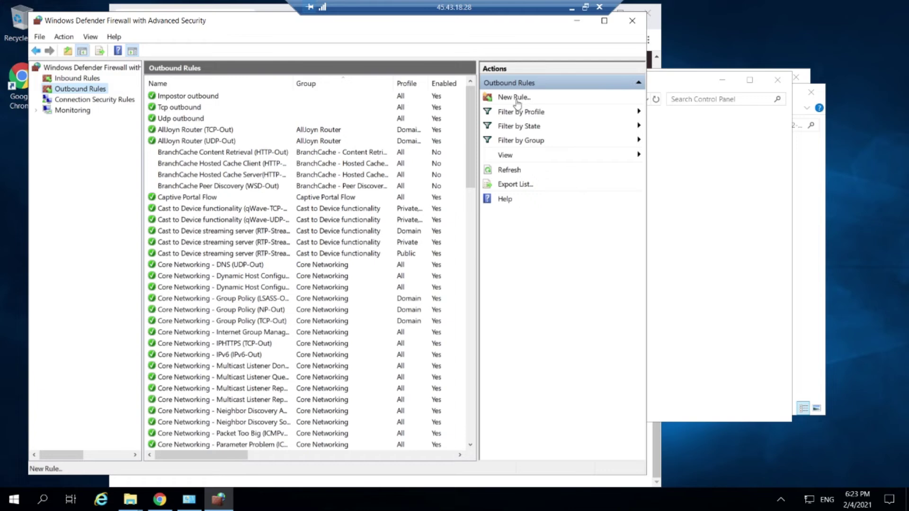
pyautogui.click(516, 97)
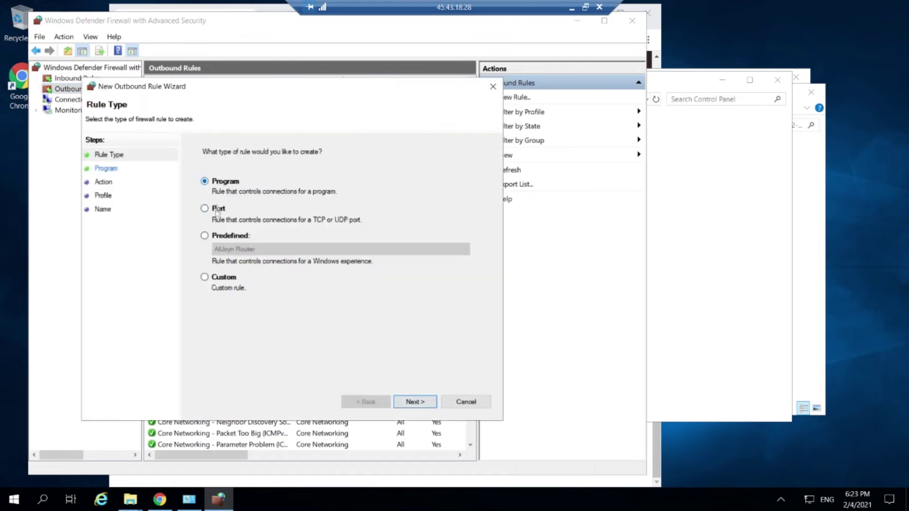
pyautogui.click(205, 209)
pyautogui.click(408, 404)
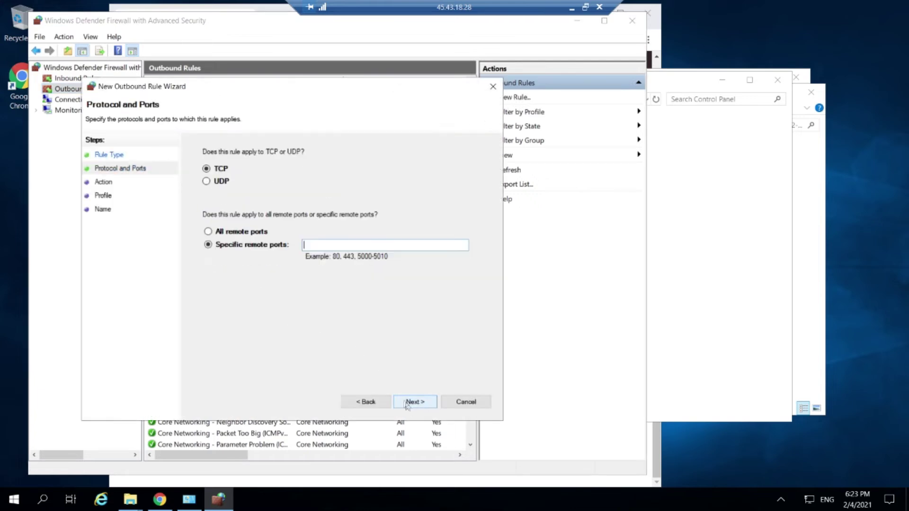
pyautogui.click(208, 231)
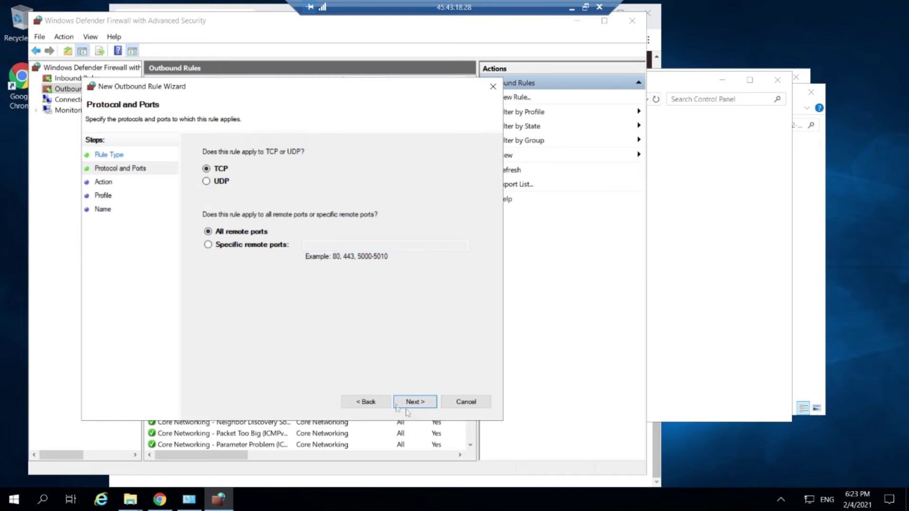
pyautogui.click(415, 402)
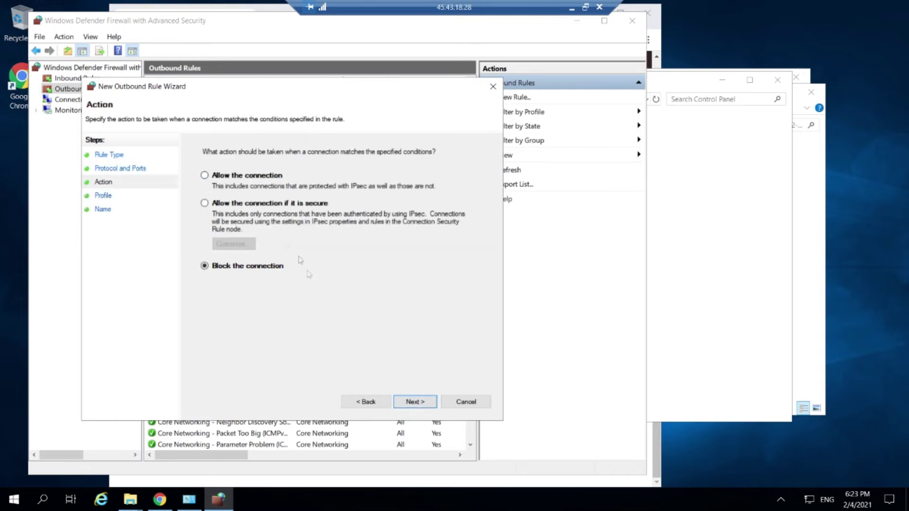
pyautogui.click(208, 175)
pyautogui.click(428, 402)
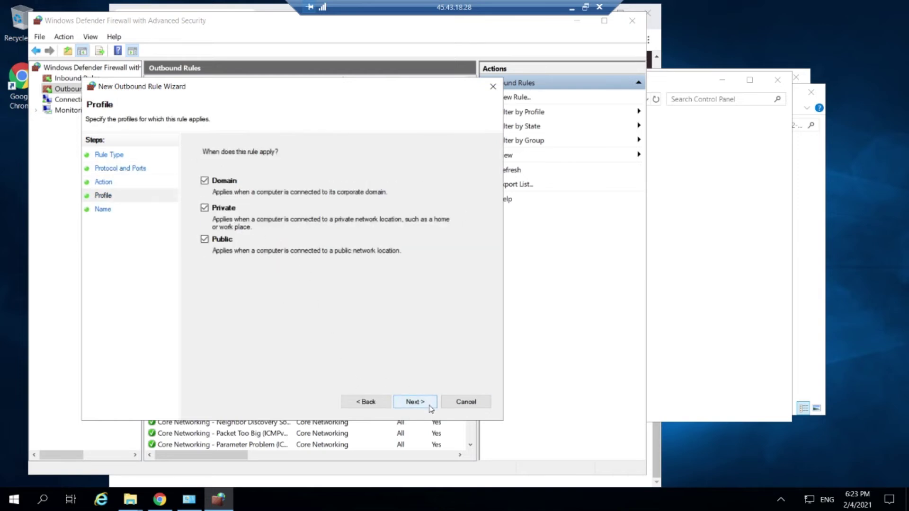
pyautogui.click(401, 403)
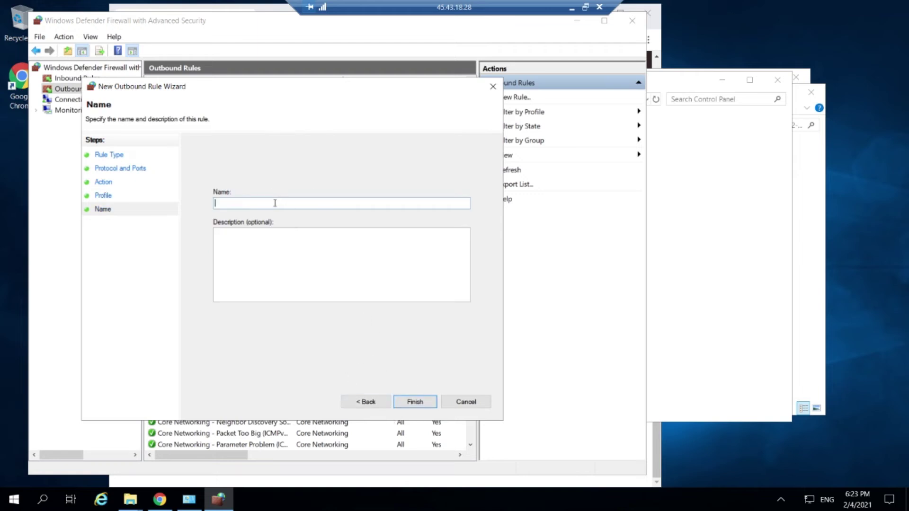
pyautogui.write('Top Outbound')
pyautogui.click(424, 406)
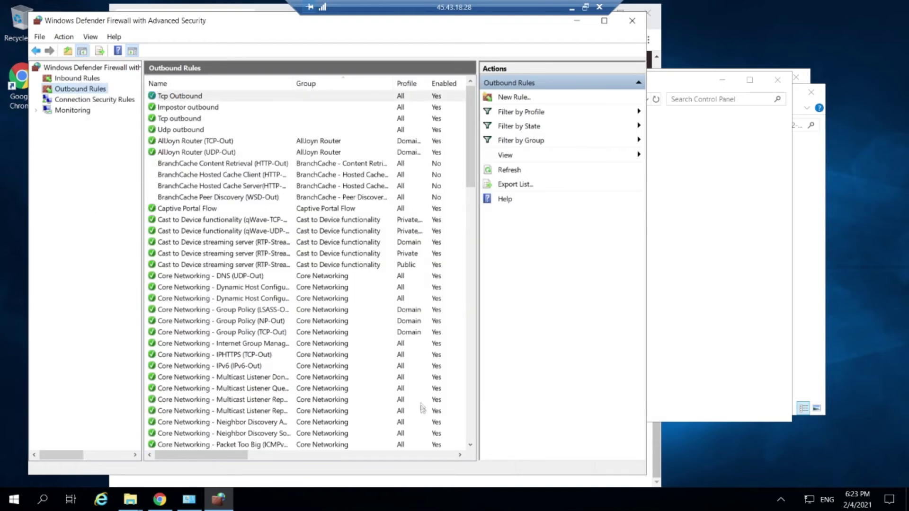
# Create the Udp outbound port rule allowing UDP on all remote ports for all profiles.
pyautogui.click(504, 96)
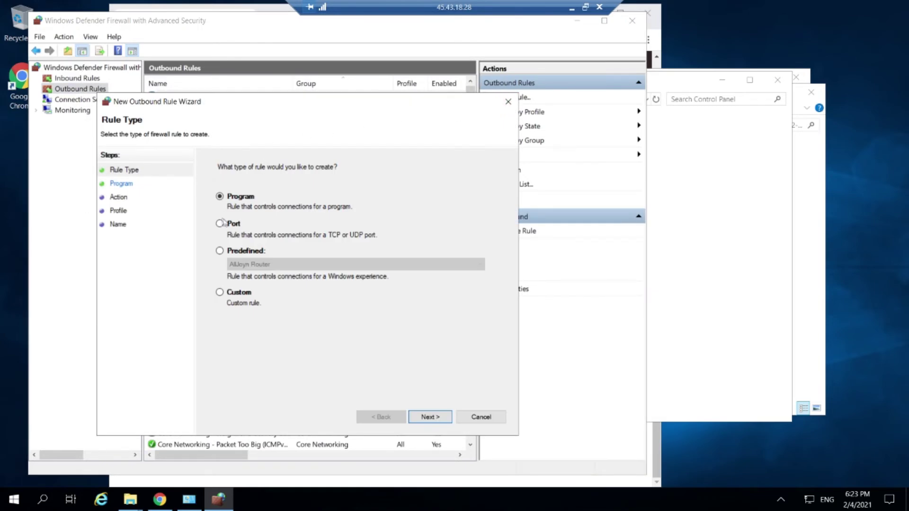
pyautogui.click(220, 224)
pyautogui.click(429, 416)
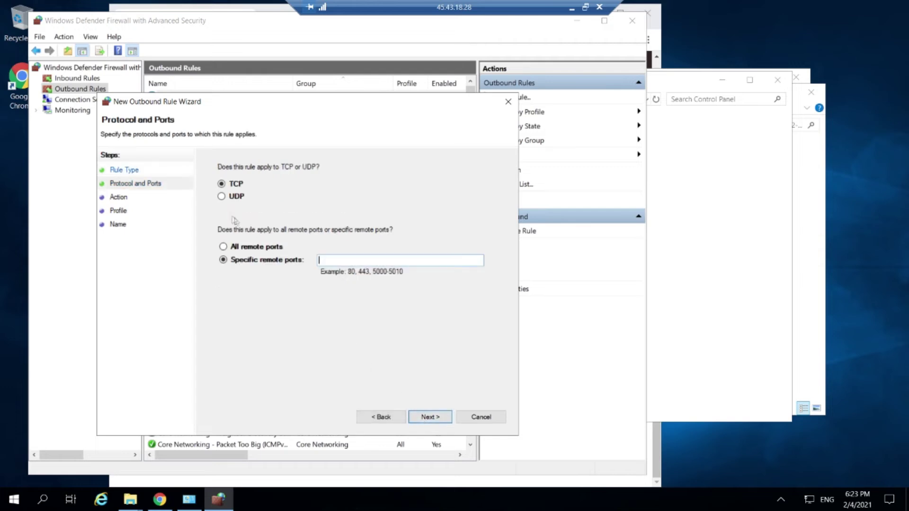
pyautogui.click(226, 199)
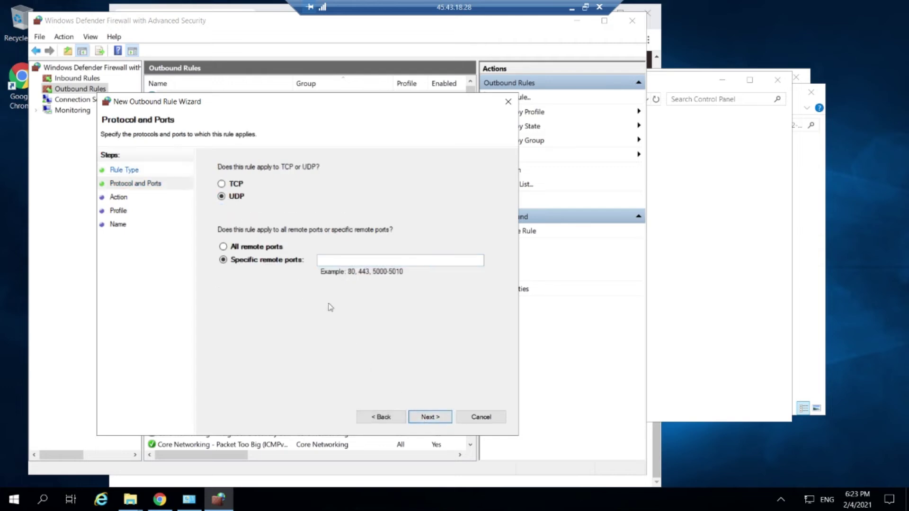
pyautogui.click(223, 247)
pyautogui.click(423, 410)
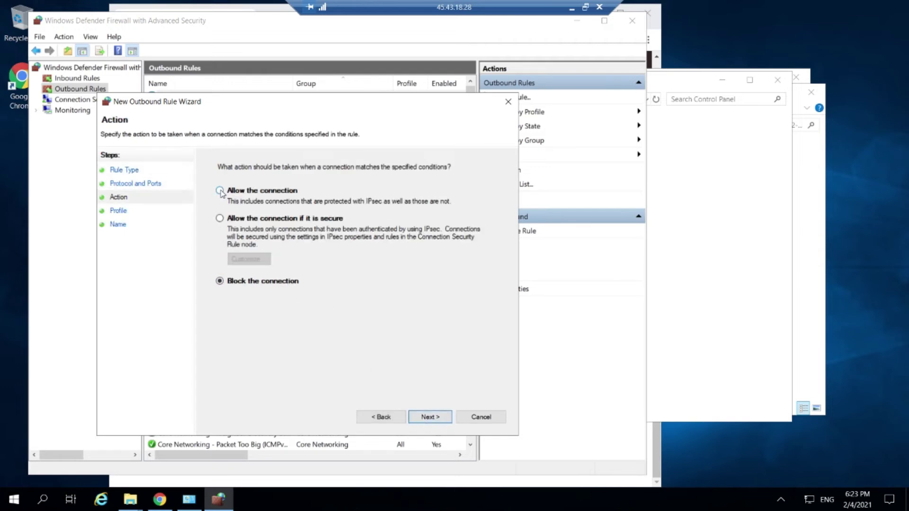
pyautogui.click(428, 416)
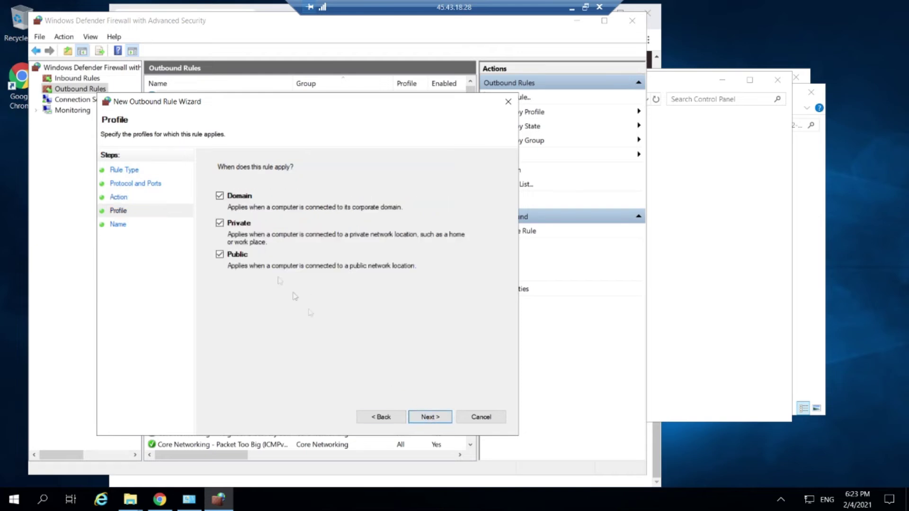
pyautogui.click(435, 417)
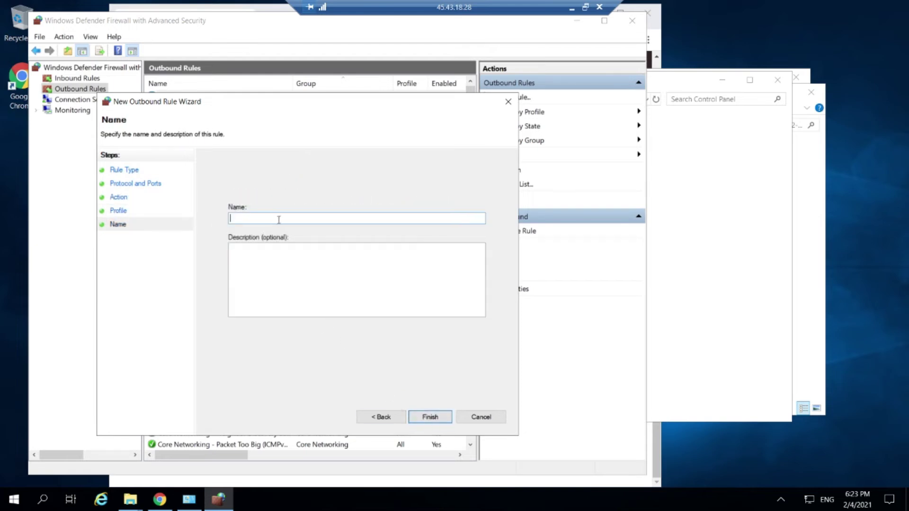
pyautogui.write('Udp outbound')
pyautogui.click(447, 415)
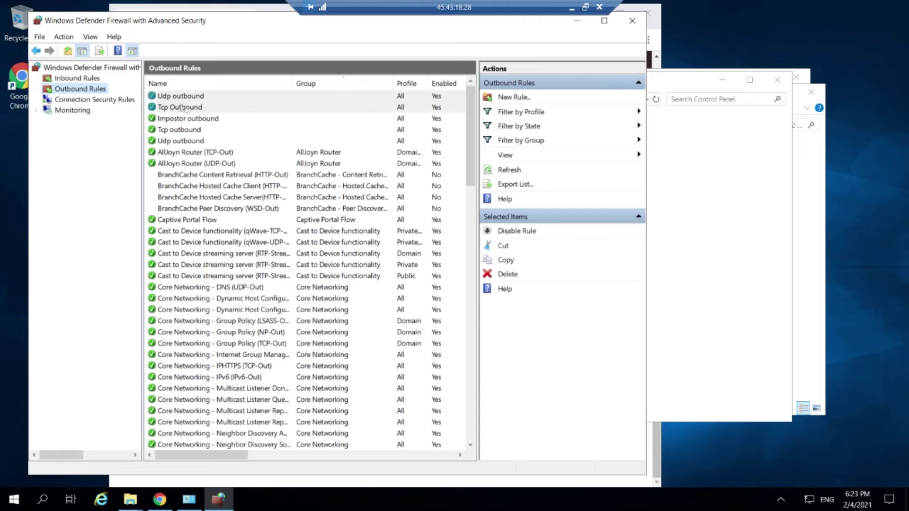
pyautogui.click(75, 78)
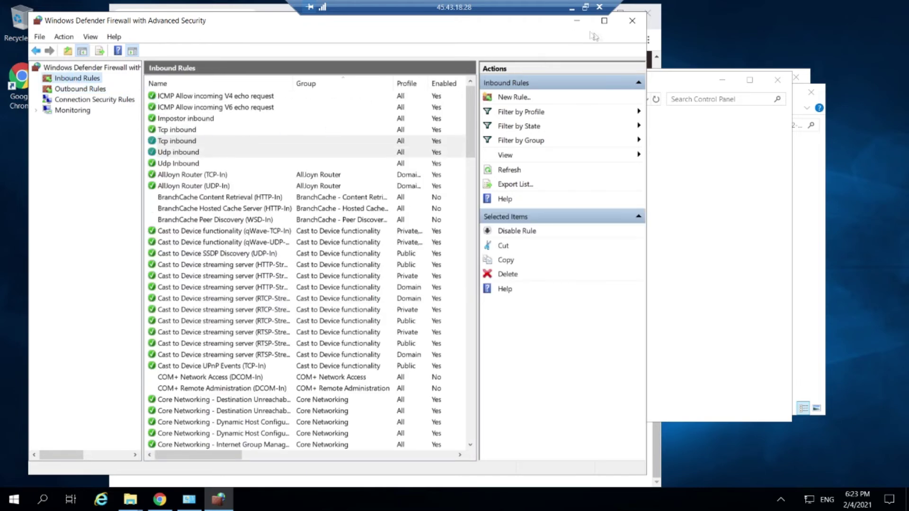
# Close the firewall and Control Panel windows and launch Impostor.Server, allowing it past SmartScreen.
pyautogui.click(631, 20)
pyautogui.click(777, 80)
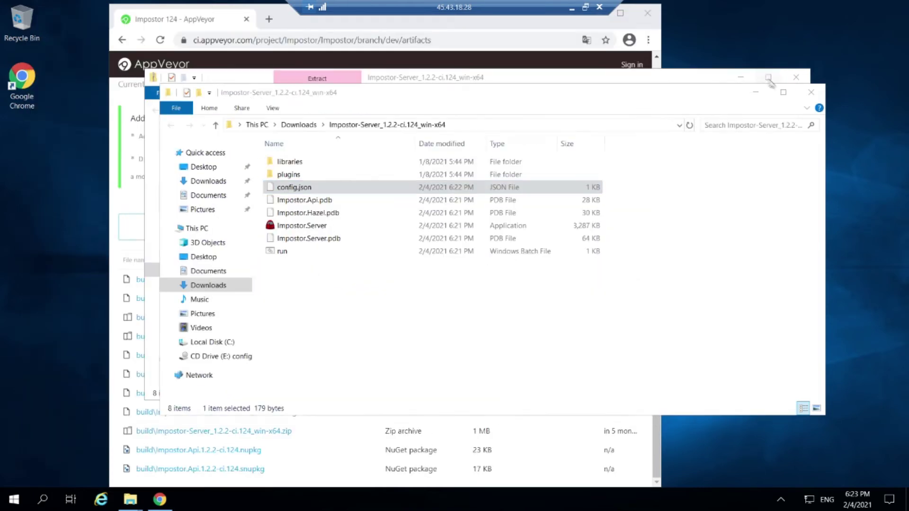
pyautogui.click(325, 229)
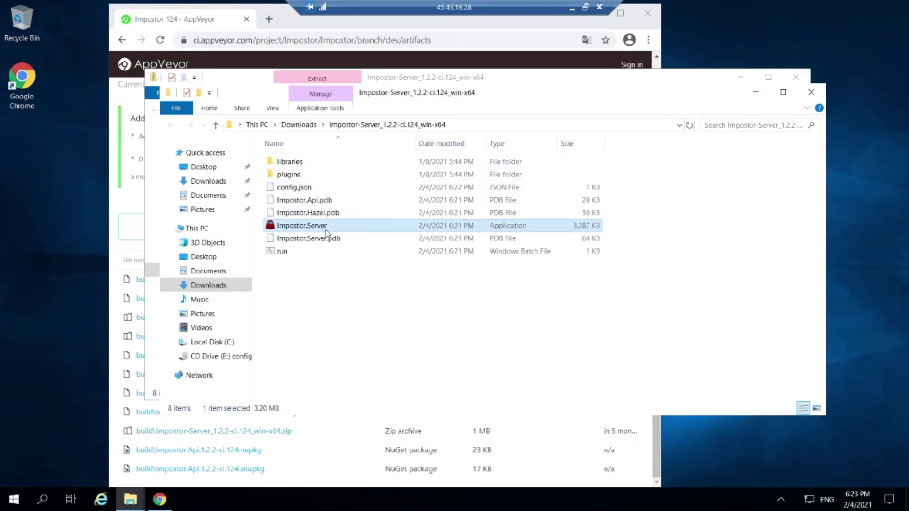
pyautogui.doubleClick(326, 230)
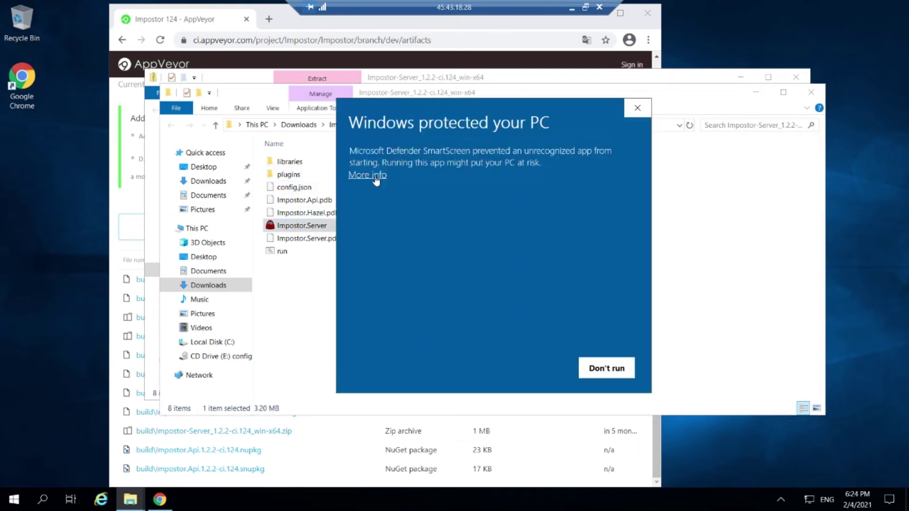
pyautogui.click(376, 177)
pyautogui.click(534, 368)
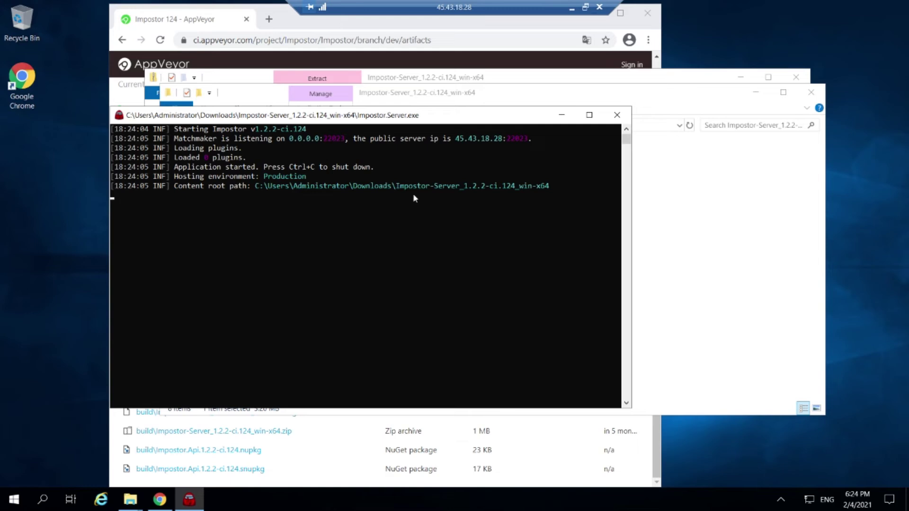
pyautogui.click(586, 15)
# Download Impostor-Client-win-x64.zip from the Impostor repo's latest 1.1.0 release assets.
pyautogui.click(719, 12)
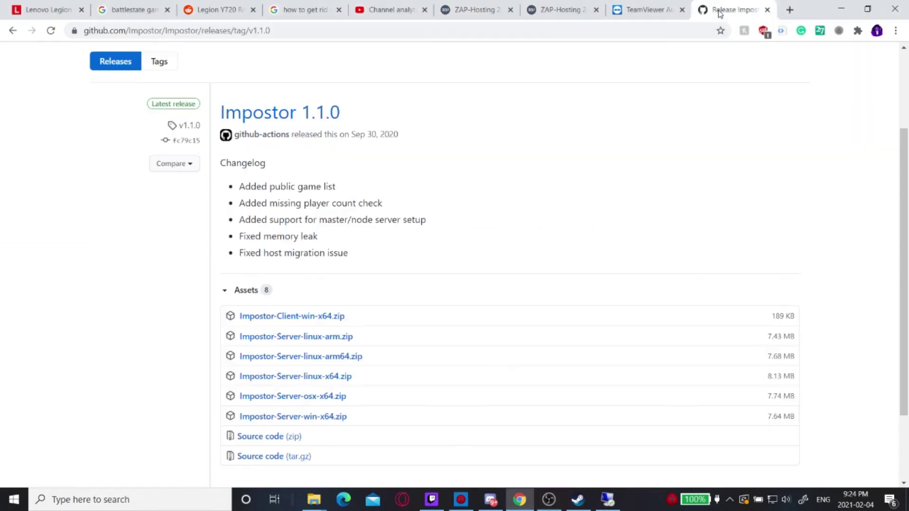
pyautogui.scroll(3, 359, 190)
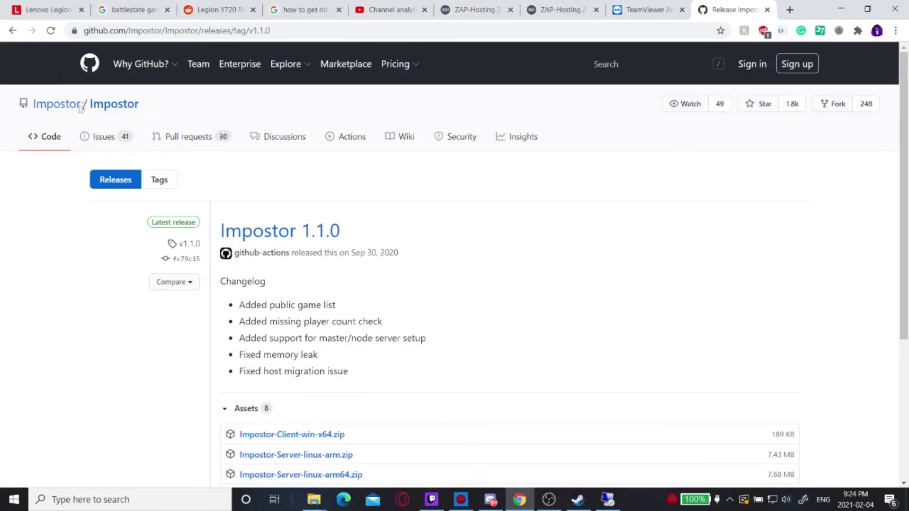
pyautogui.click(58, 106)
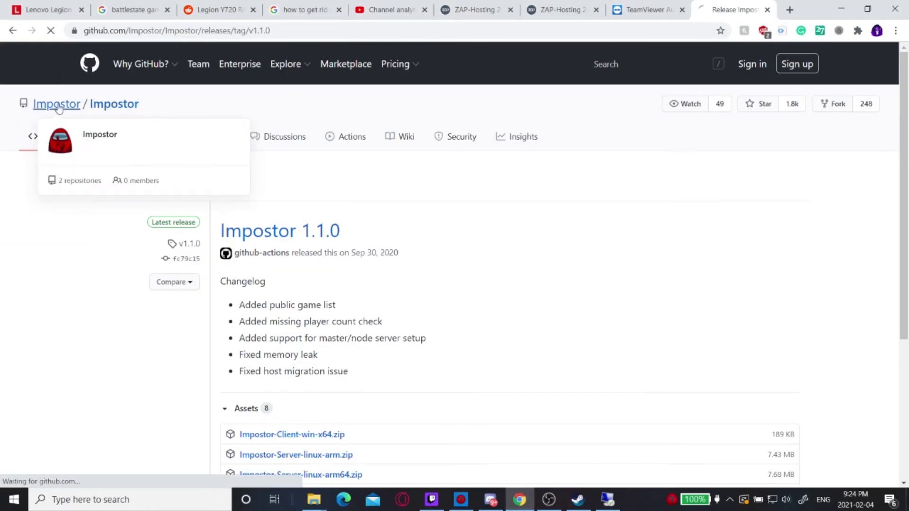
pyautogui.scroll(-2, 286, 247)
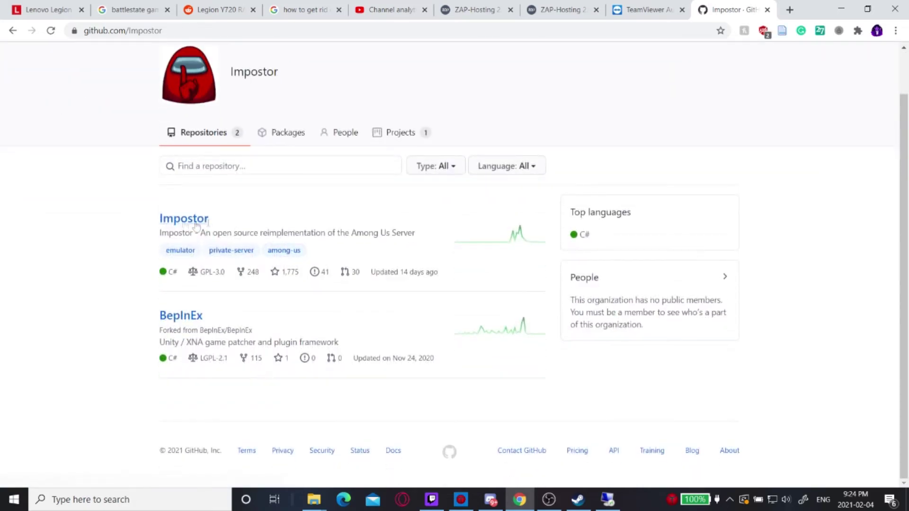
pyautogui.click(165, 218)
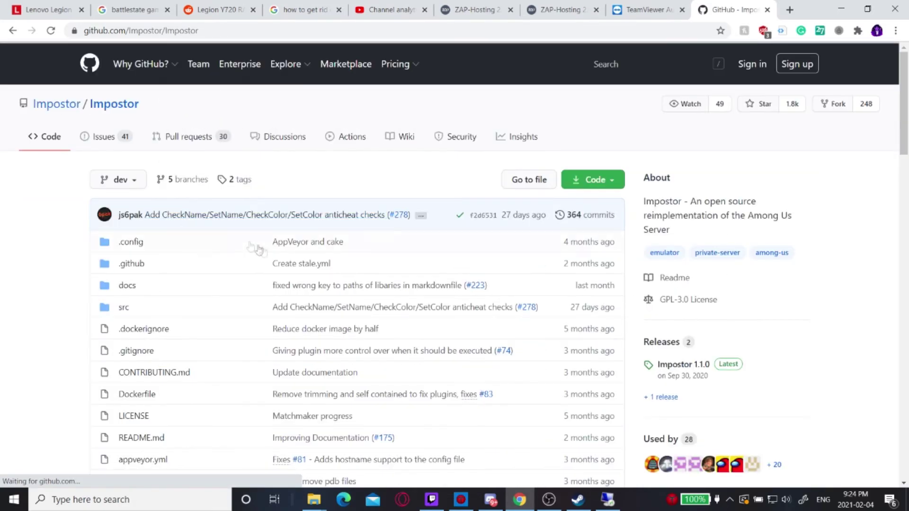
pyautogui.scroll(-4, 182, 287)
pyautogui.scroll(-10, 181, 288)
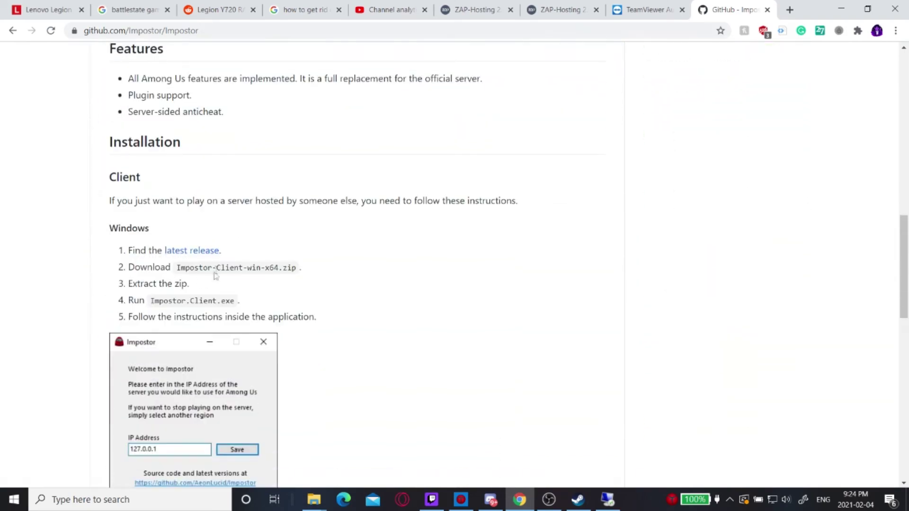
pyautogui.click(193, 254)
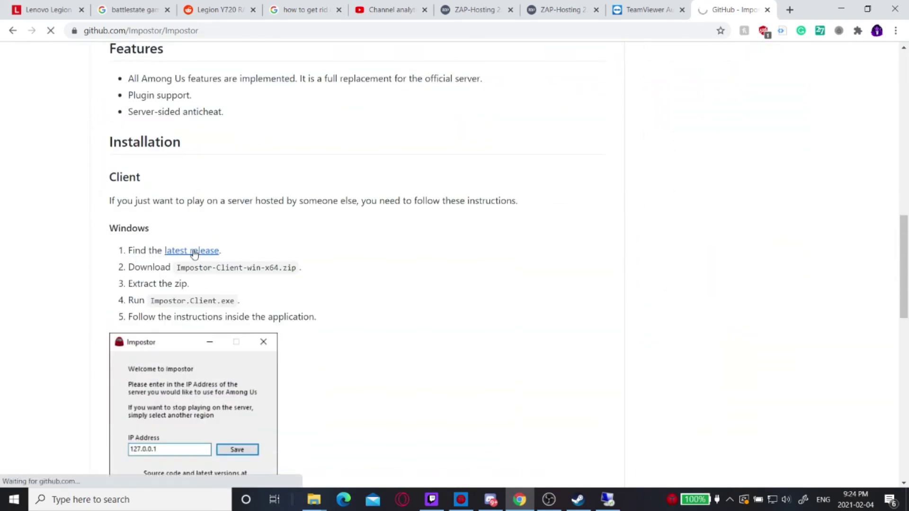
pyautogui.scroll(-1, 351, 320)
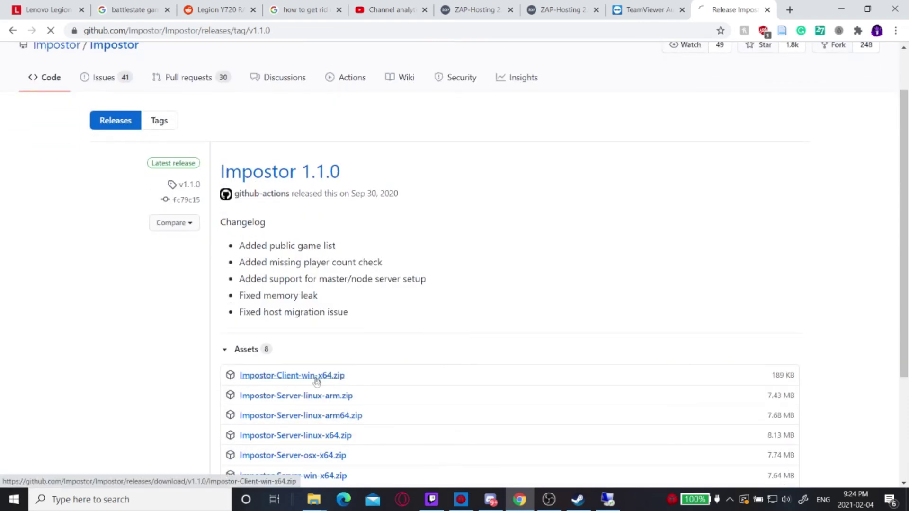
pyautogui.click(316, 377)
# Open the downloaded Impostor client zip and cancel the Extract All wizard.
pyautogui.click(44, 473)
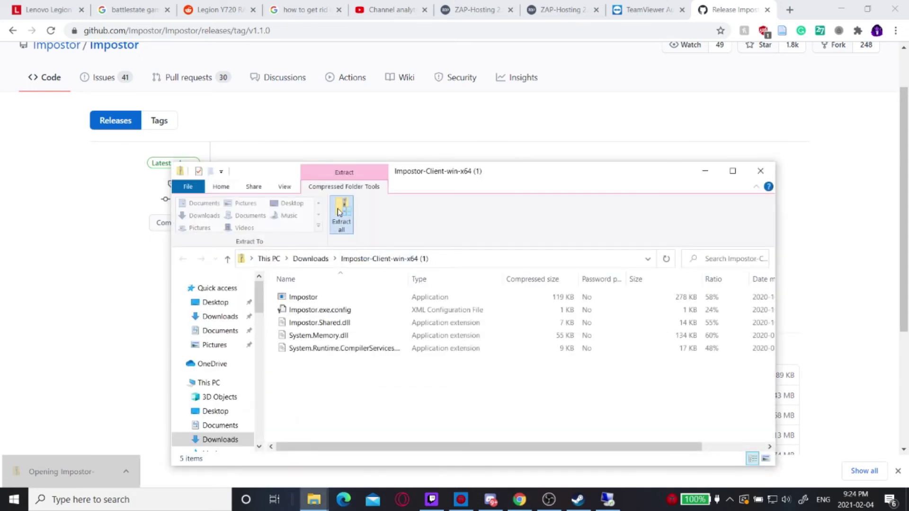
pyautogui.click(341, 213)
pyautogui.click(548, 370)
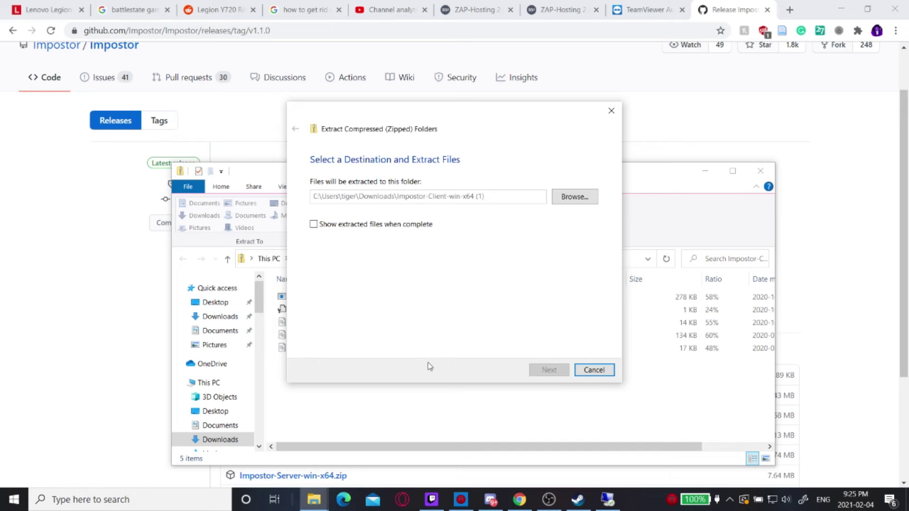
pyautogui.click(596, 374)
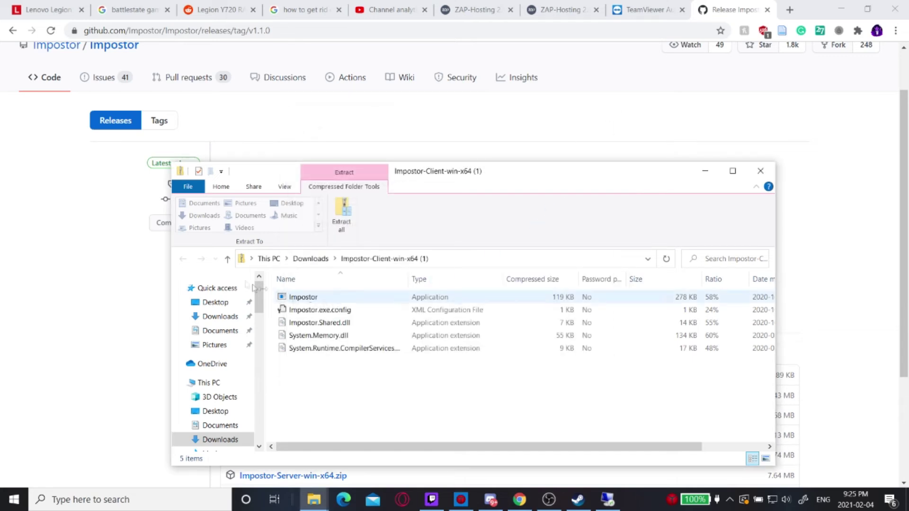
# Go back to Downloads, open the Impostor-Client-win-x64 folder, and launch Impostor.
pyautogui.click(310, 258)
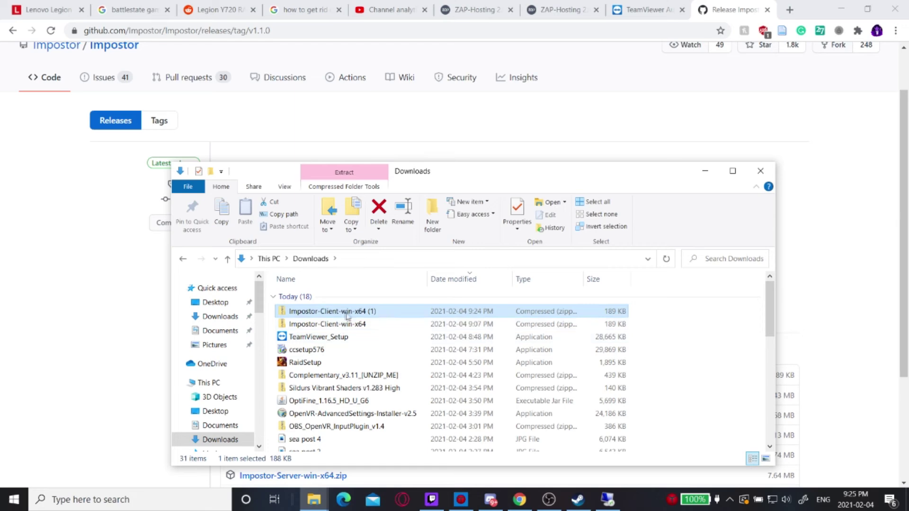
pyautogui.scroll(-1, 340, 368)
pyautogui.scroll(-5, 344, 370)
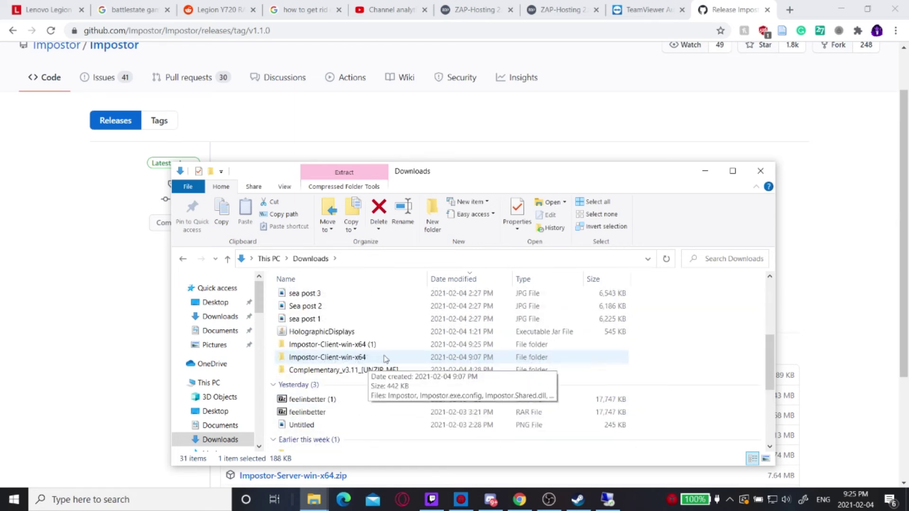
pyautogui.doubleClick(390, 360)
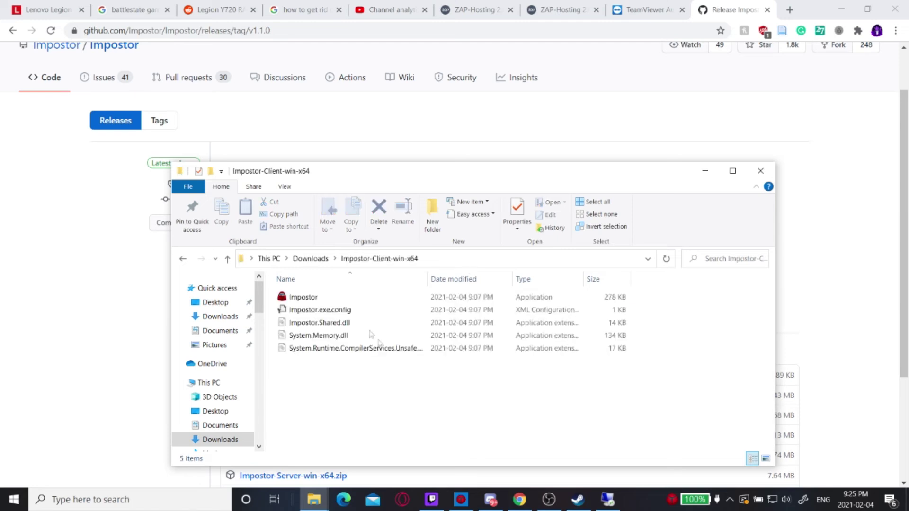
pyautogui.doubleClick(339, 298)
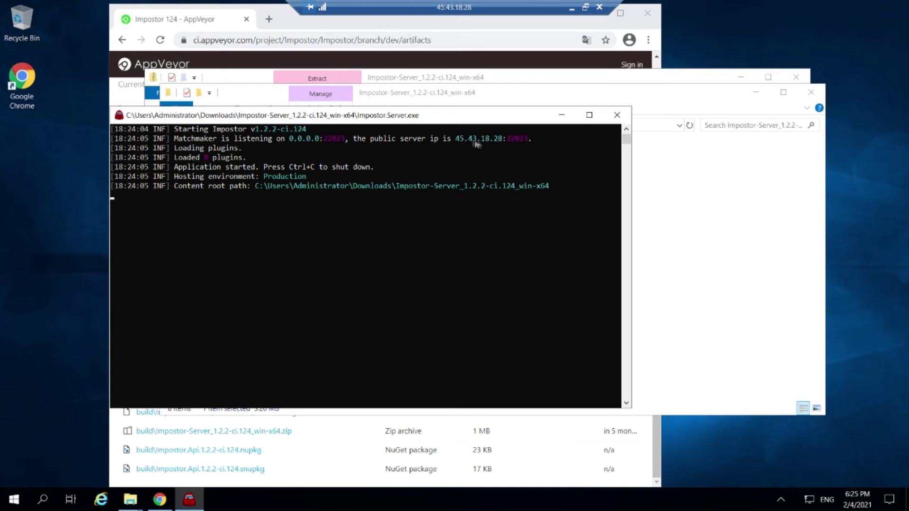
# Look up the server's public IP 45.43.18.28 in the remote VPS console.
pyautogui.hotkey('alt', 'Tab')
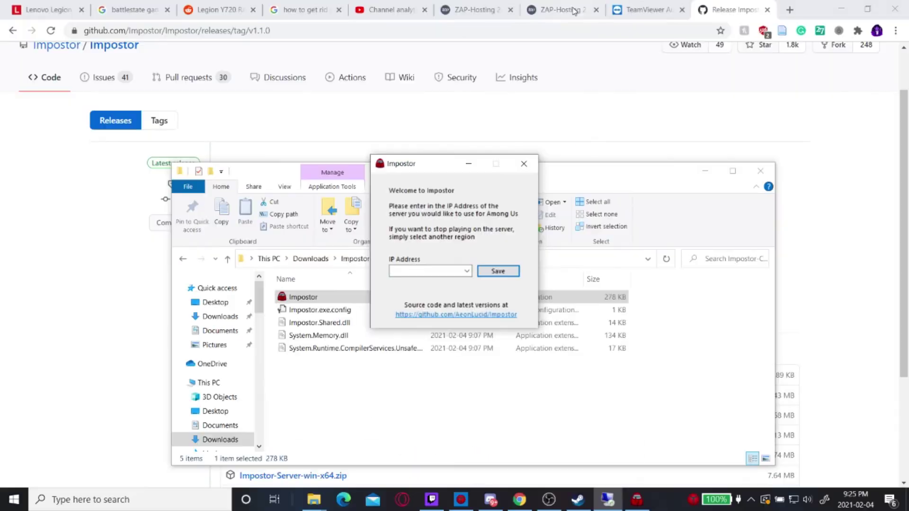
pyautogui.click(447, 284)
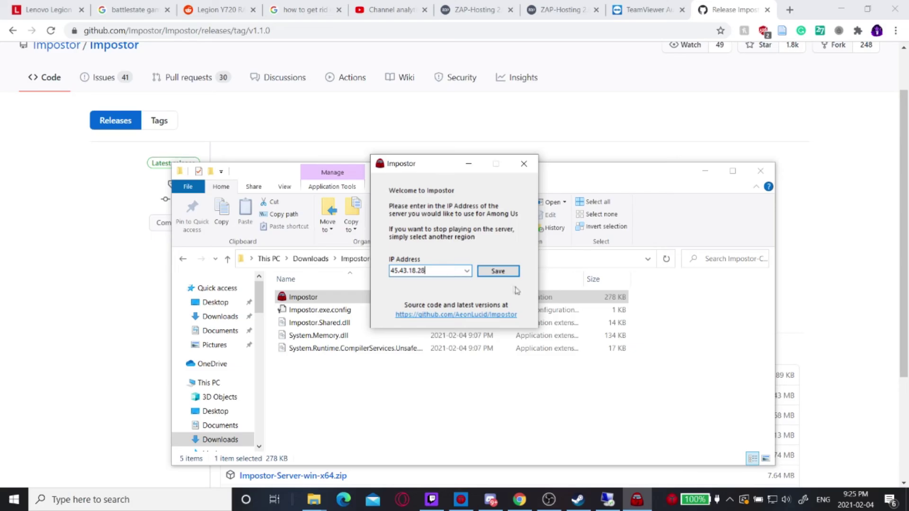
pyautogui.click(607, 500)
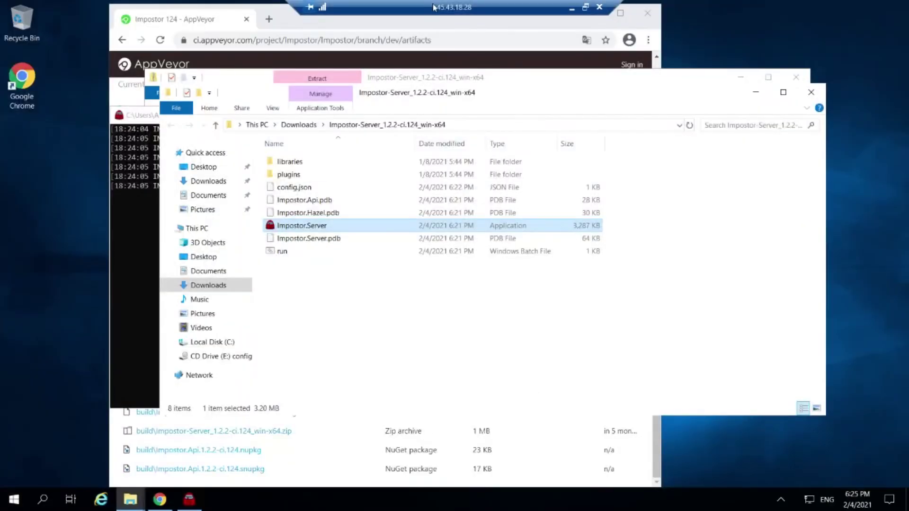
pyautogui.hotkey('alt', 'Tab')
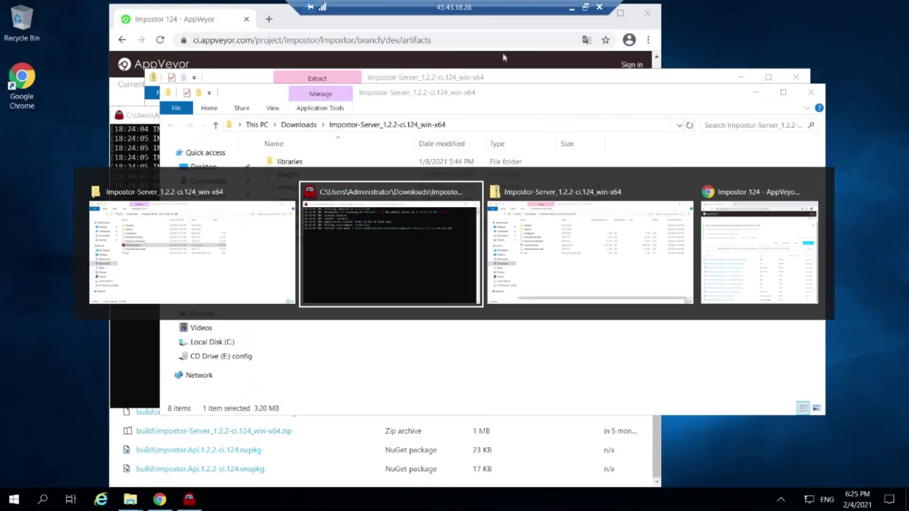
pyautogui.hotkey('alt', 'Tab')
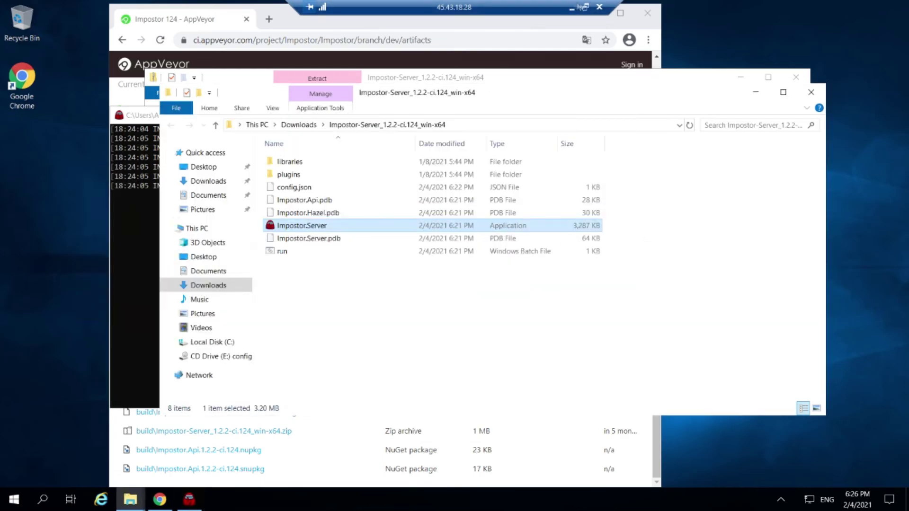
pyautogui.click(572, 8)
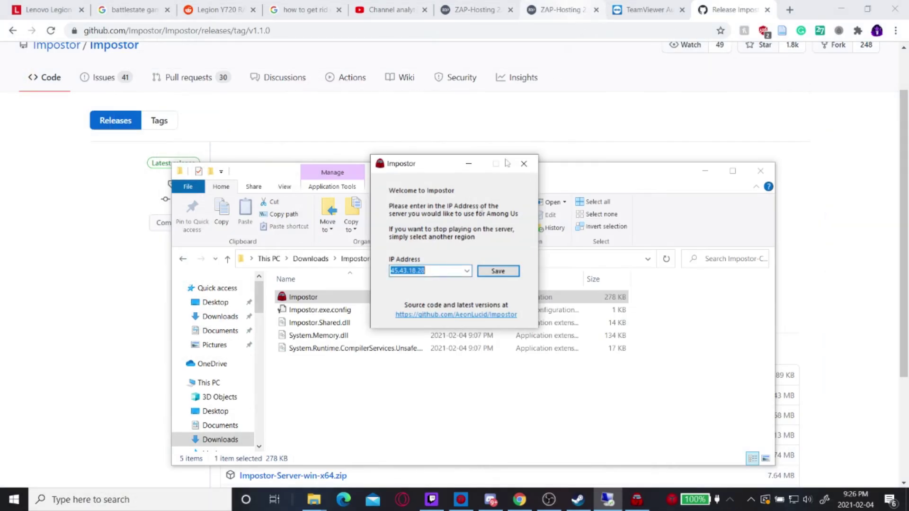
# Save 45.43.18.28 as the Among Us server in Impostor, confirm, and close the client.
pyautogui.click(498, 272)
pyautogui.click(534, 293)
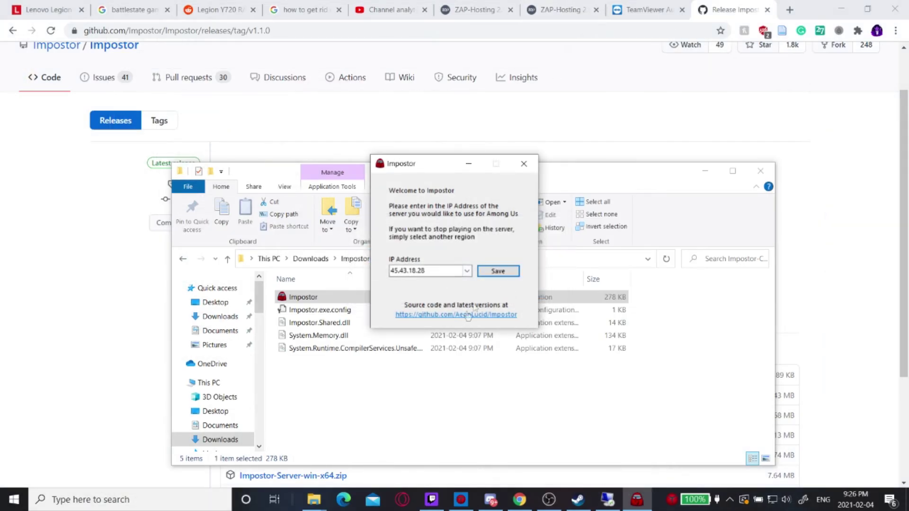
pyautogui.click(523, 165)
# Close the client folder window and play Among Us from the Steam library.
pyautogui.click(760, 171)
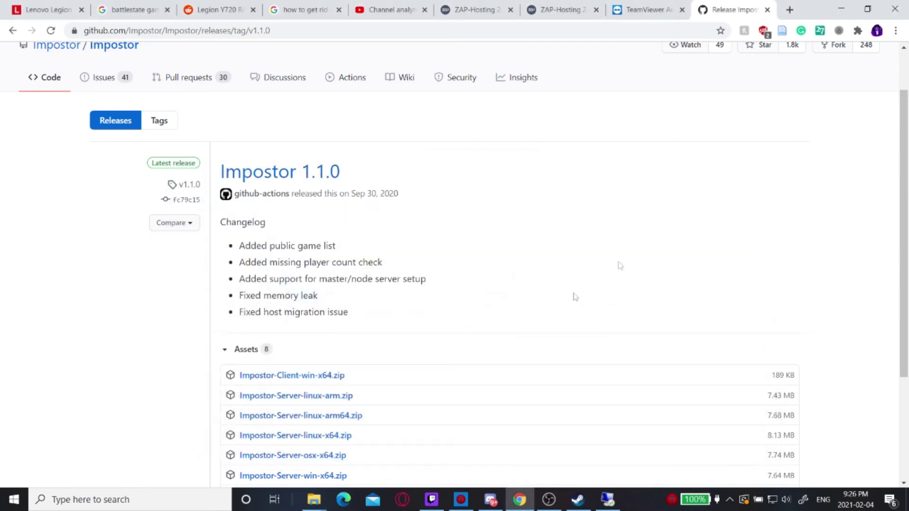
pyautogui.click(577, 499)
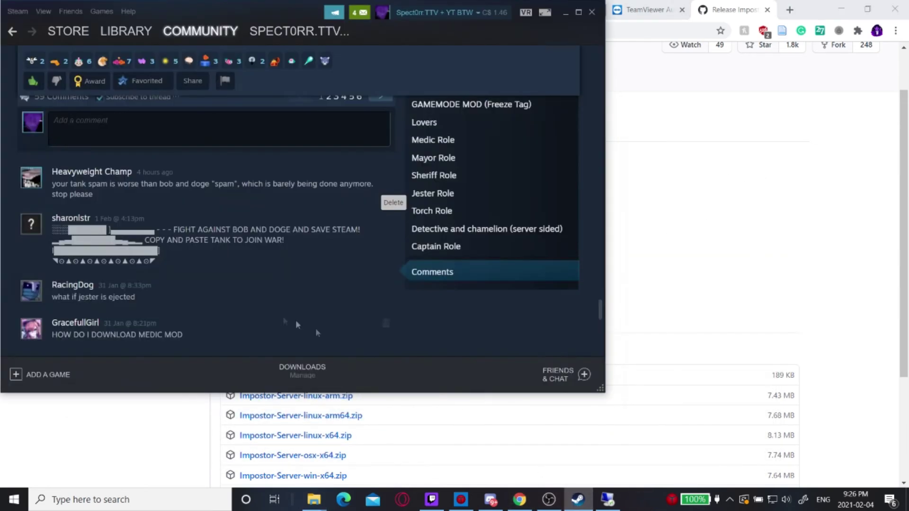
pyautogui.click(125, 31)
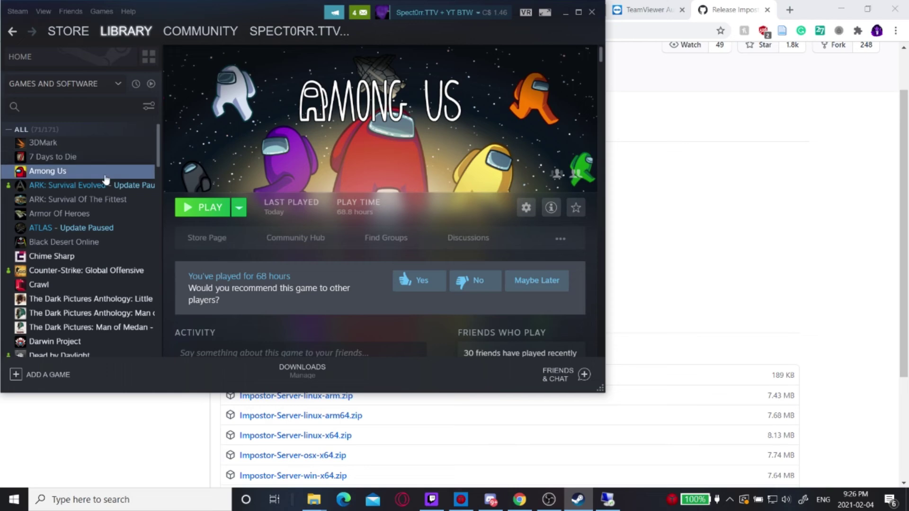
pyautogui.click(204, 209)
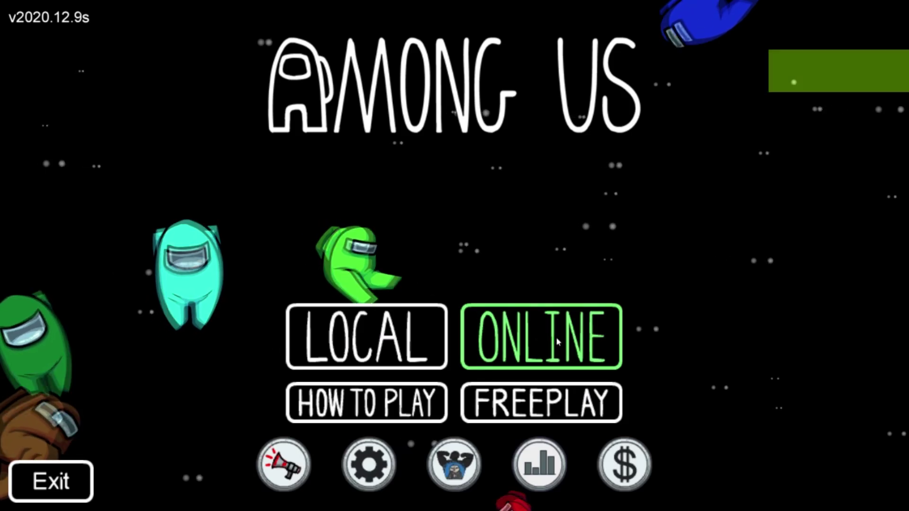
# Host a new online game and walk the purple crewmate around the Skeld lobby.
pyautogui.click(520, 335)
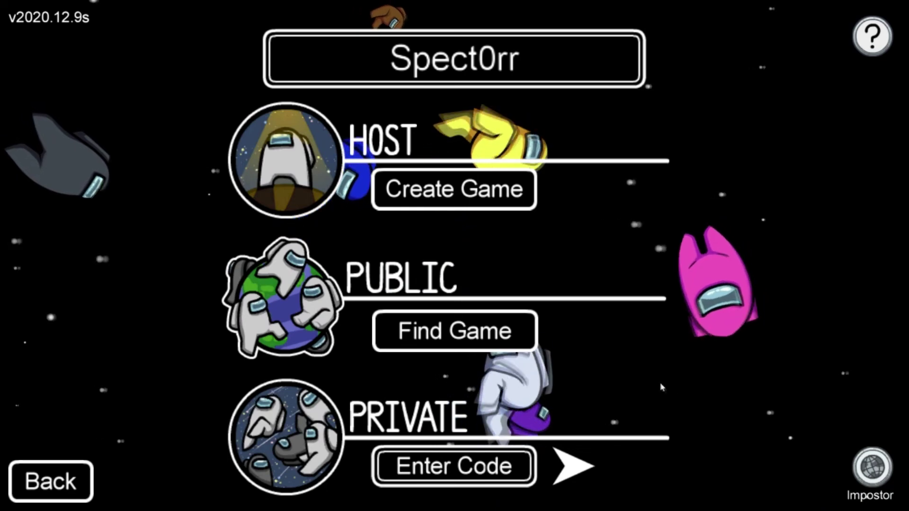
pyautogui.click(448, 208)
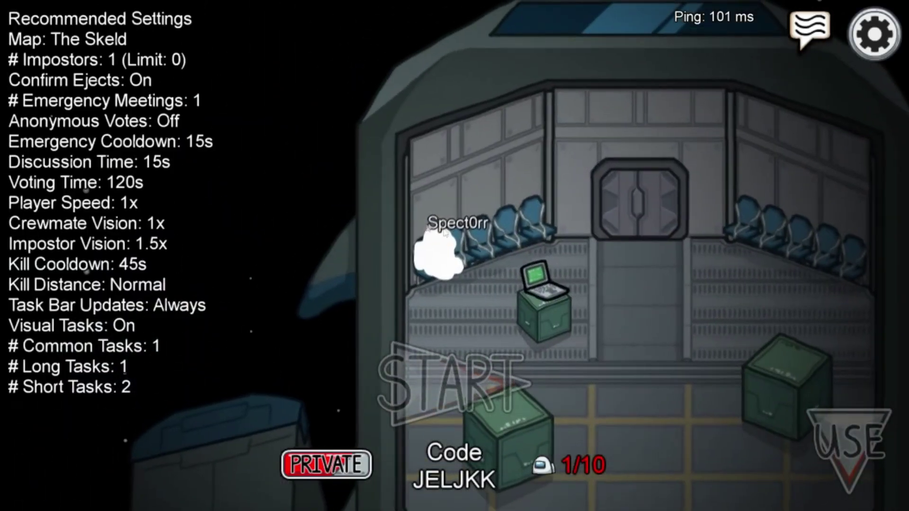
pyautogui.press('s')
pyautogui.press('d')
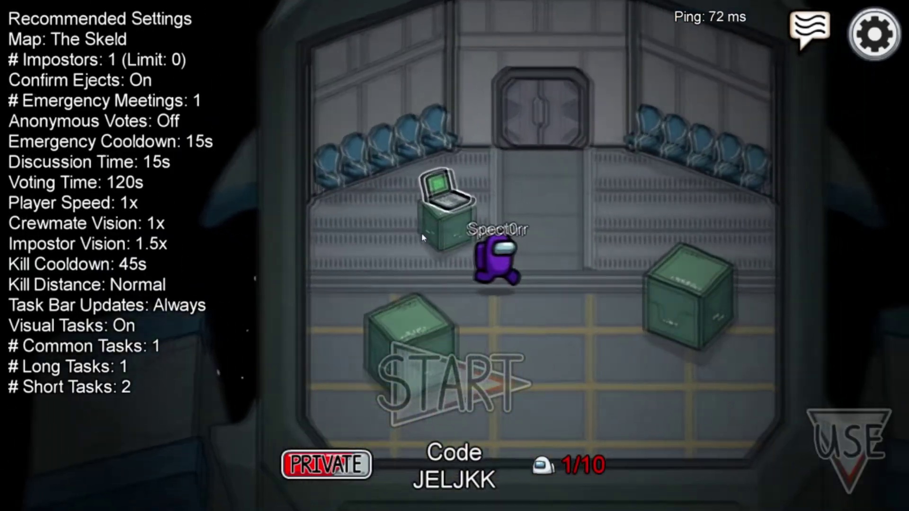
pyautogui.press('a')
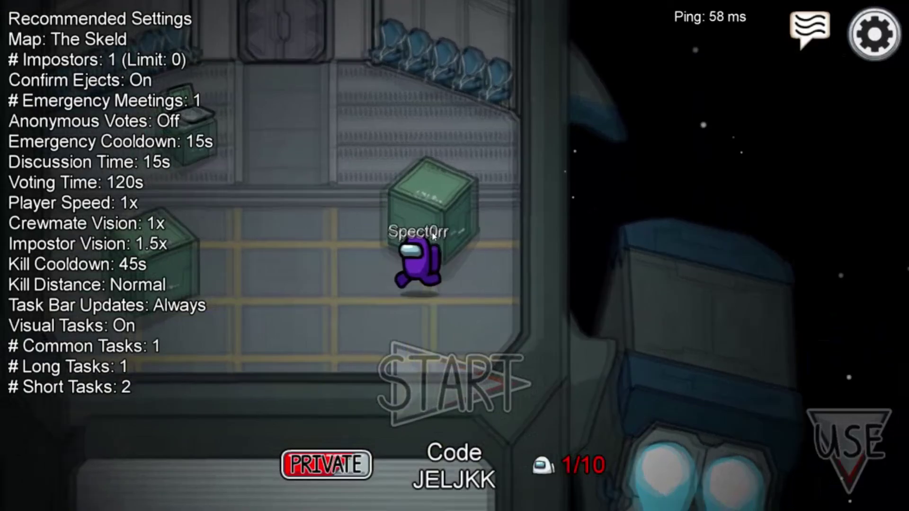
pyautogui.press('w')
pyautogui.press('s')
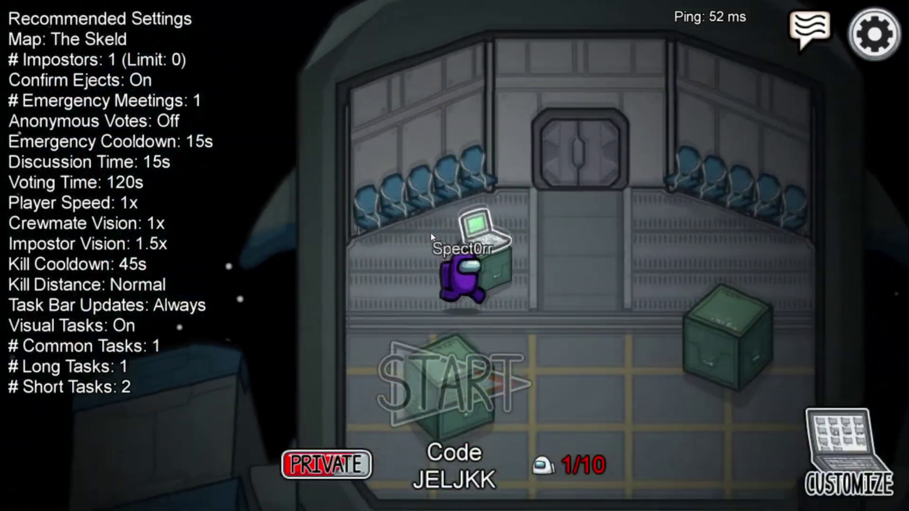
pyautogui.press('w')
pyautogui.press('a')
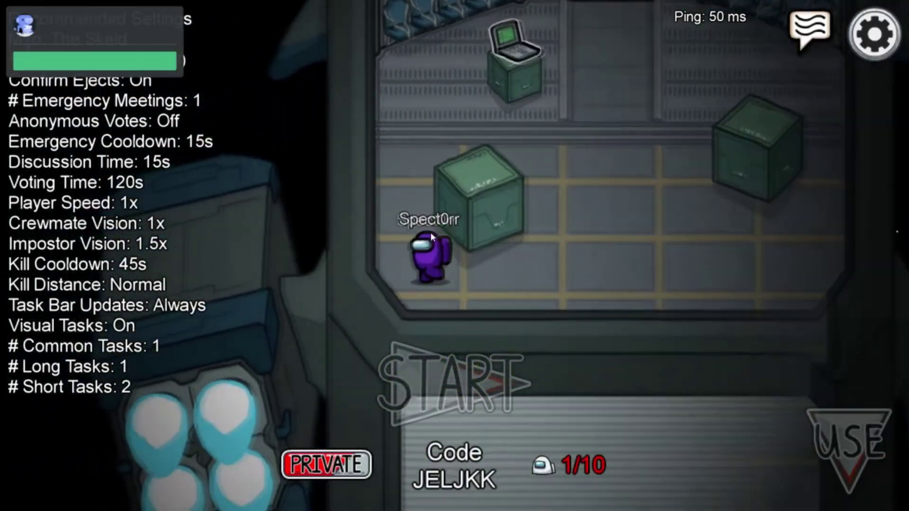
pyautogui.press('d')
pyautogui.press('a')
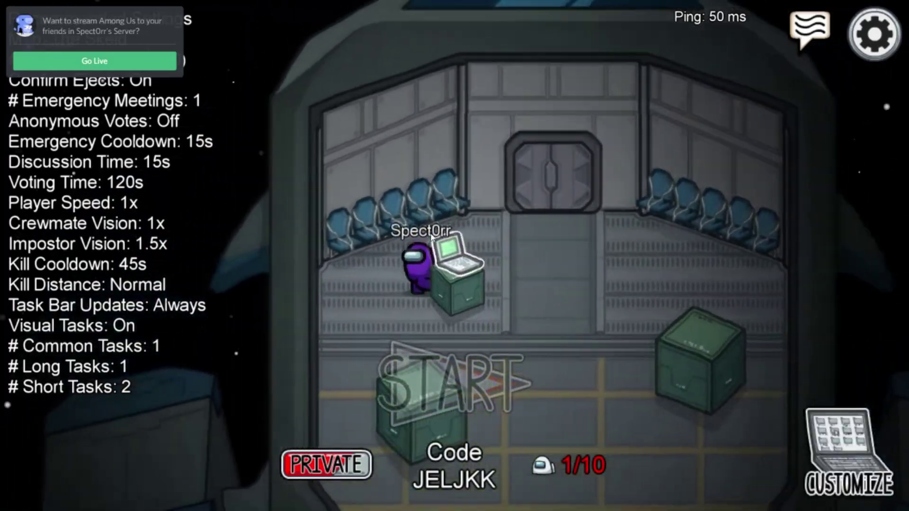
pyautogui.press('s')
pyautogui.press('d')
pyautogui.press('d')
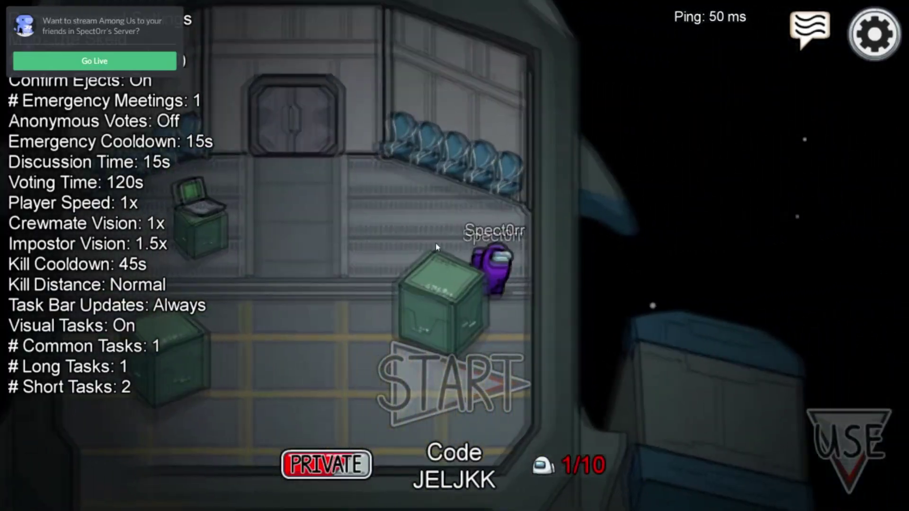
pyautogui.press('s')
pyautogui.press('a')
pyautogui.press('w')
pyautogui.press('a')
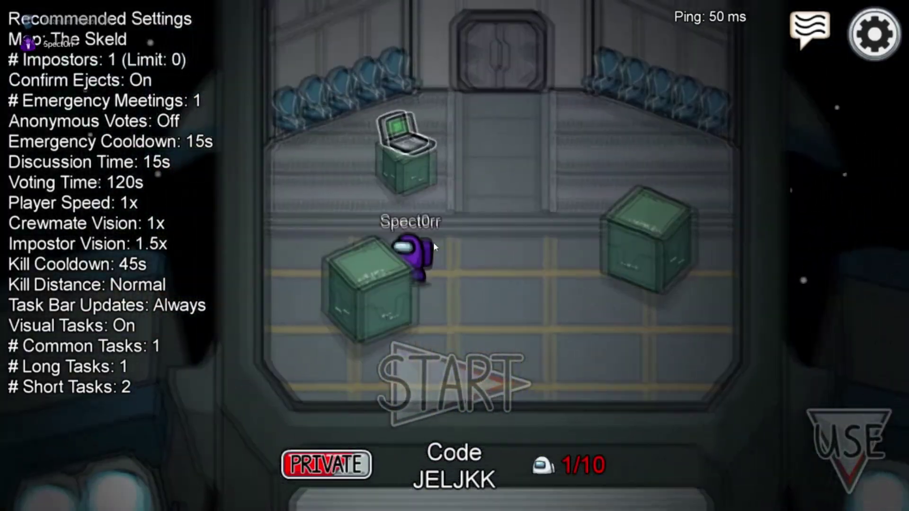
pyautogui.press('s')
pyautogui.press('d')
# Keep walking the crewmate around the laptop and boxes, then bring up Settings.
pyautogui.press('w')
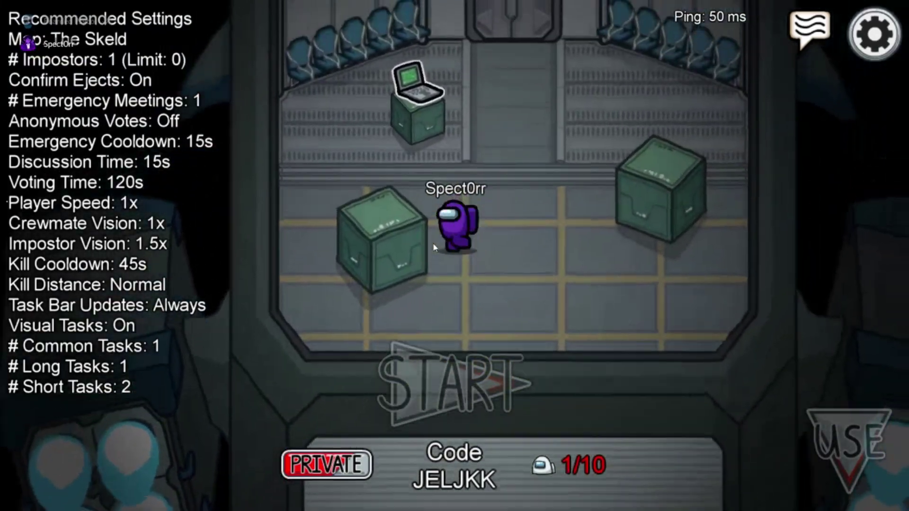
pyautogui.press('a')
pyautogui.press('d')
pyautogui.press('s')
pyautogui.press('s')
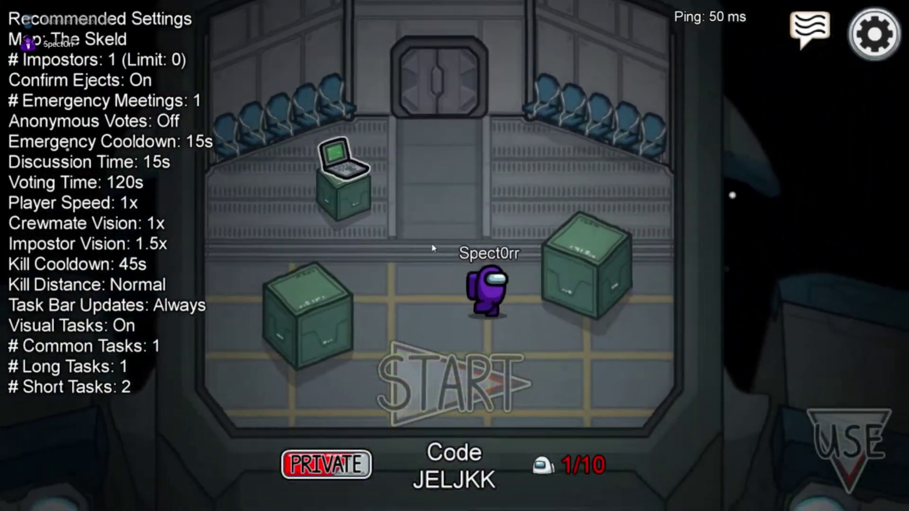
pyautogui.press('d')
pyautogui.press('w')
pyautogui.press('a')
pyautogui.press('s')
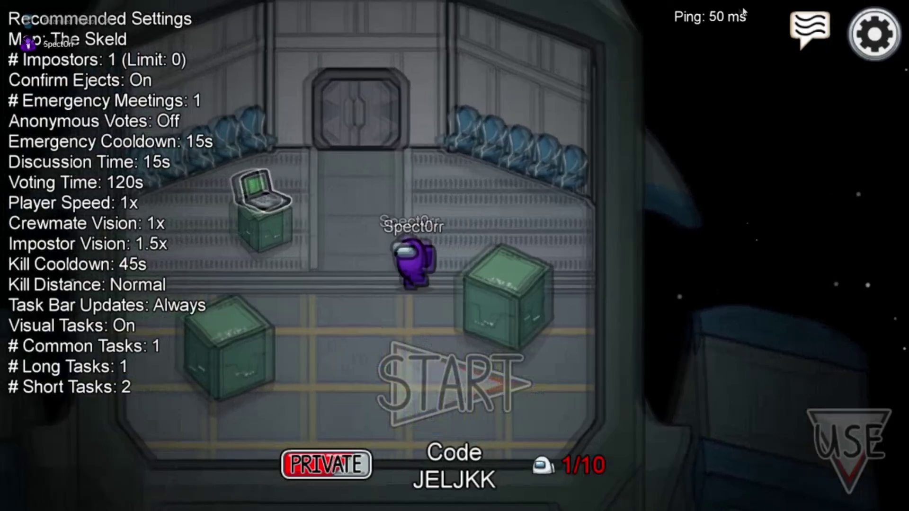
pyautogui.press('w')
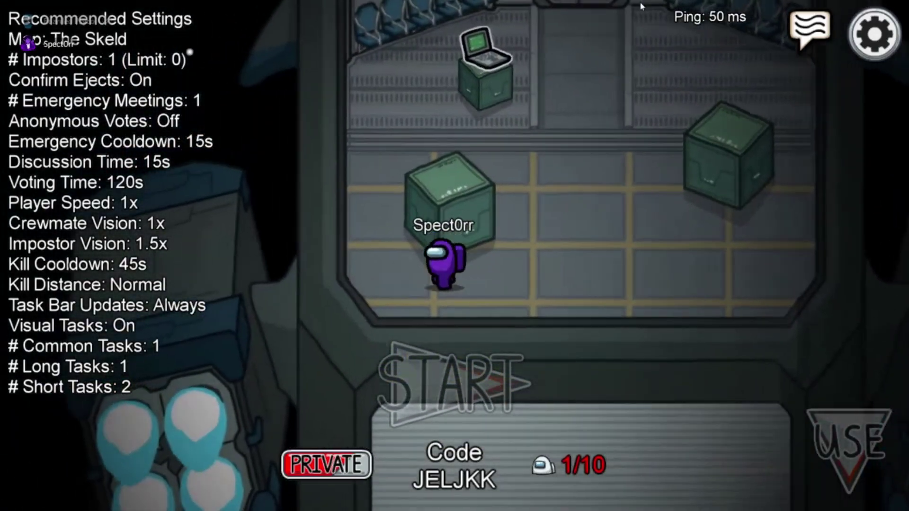
pyautogui.press('d')
pyautogui.press('a')
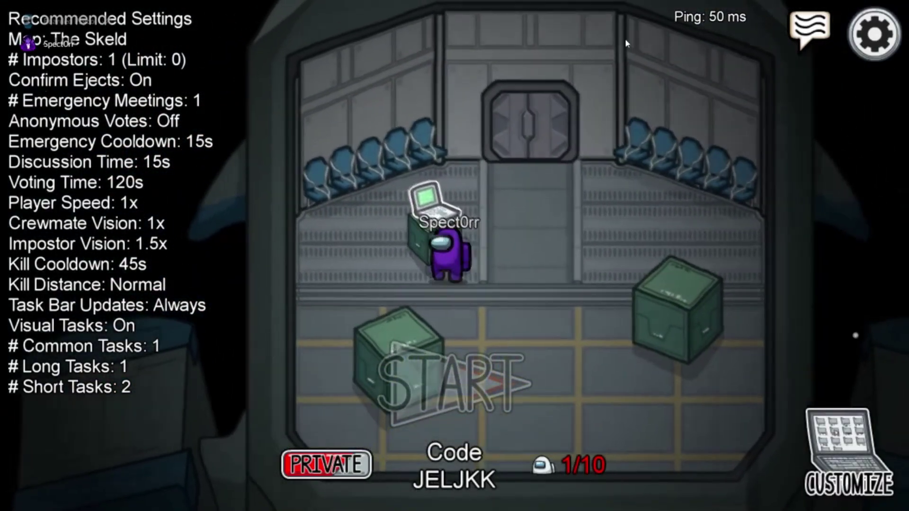
pyautogui.press('w')
pyautogui.press('a')
pyautogui.press('d')
pyautogui.press('s')
pyautogui.press('d')
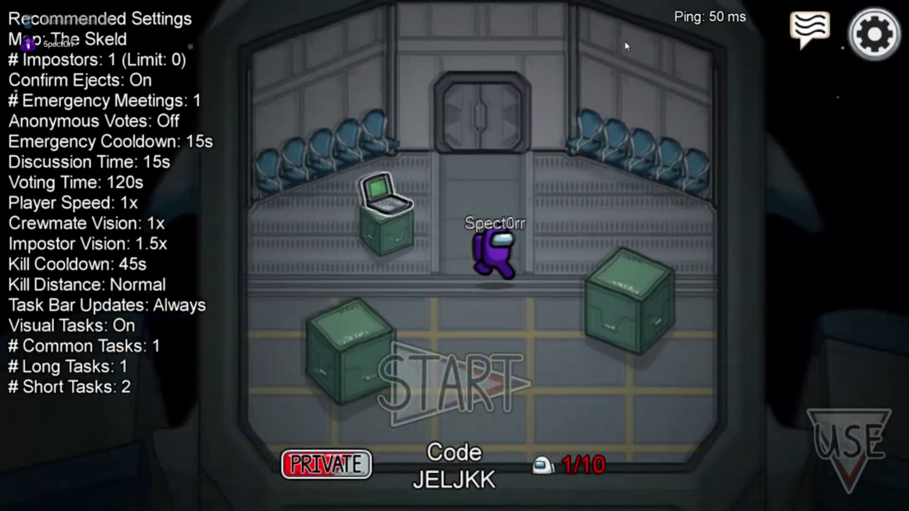
pyautogui.press('s')
pyautogui.press('a')
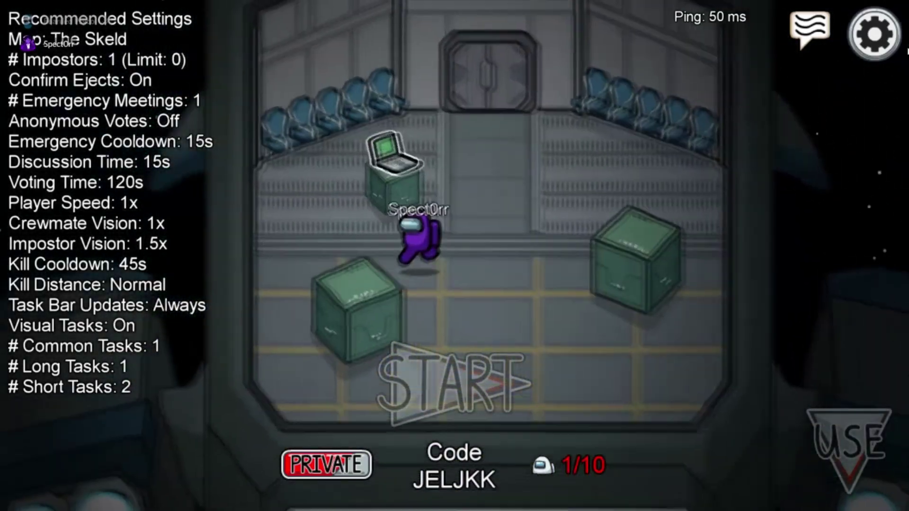
pyautogui.click(892, 42)
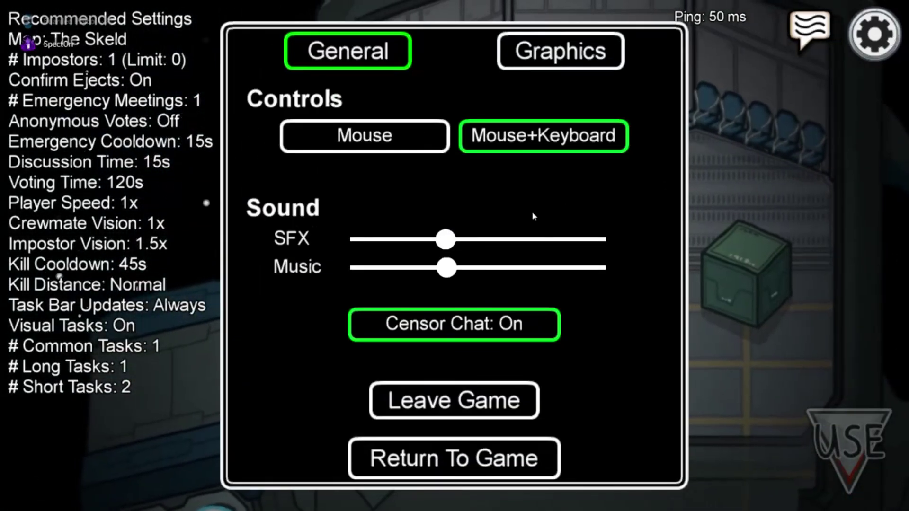
# Leave Game, choose the North America region, then go back and exit Among Us.
pyautogui.click(454, 400)
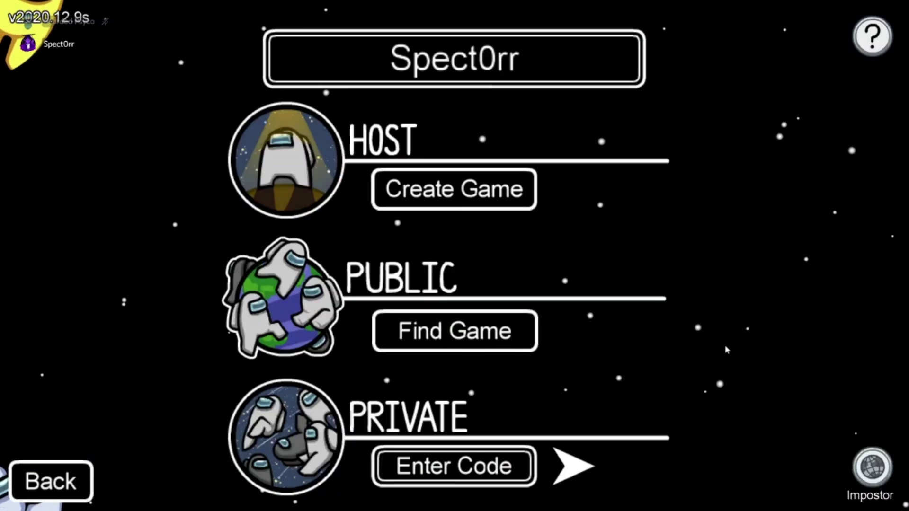
pyautogui.click(876, 469)
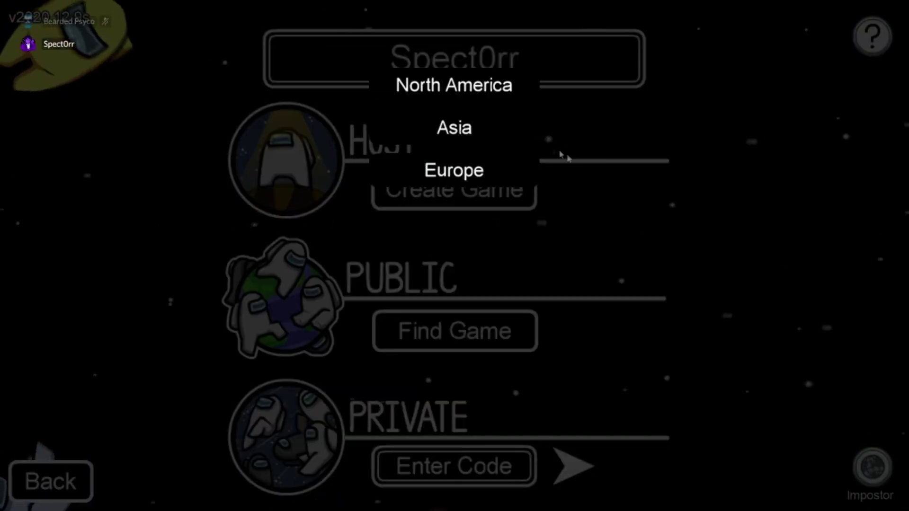
pyautogui.click(453, 85)
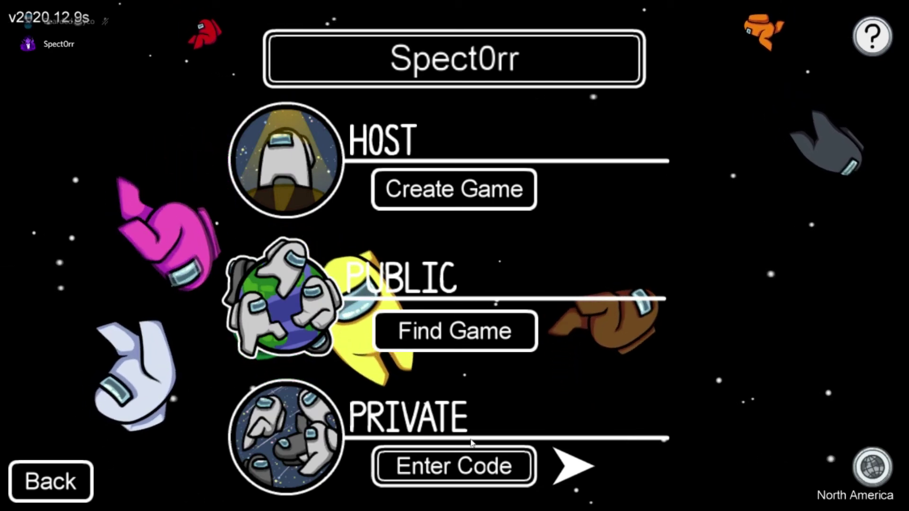
pyautogui.click(68, 481)
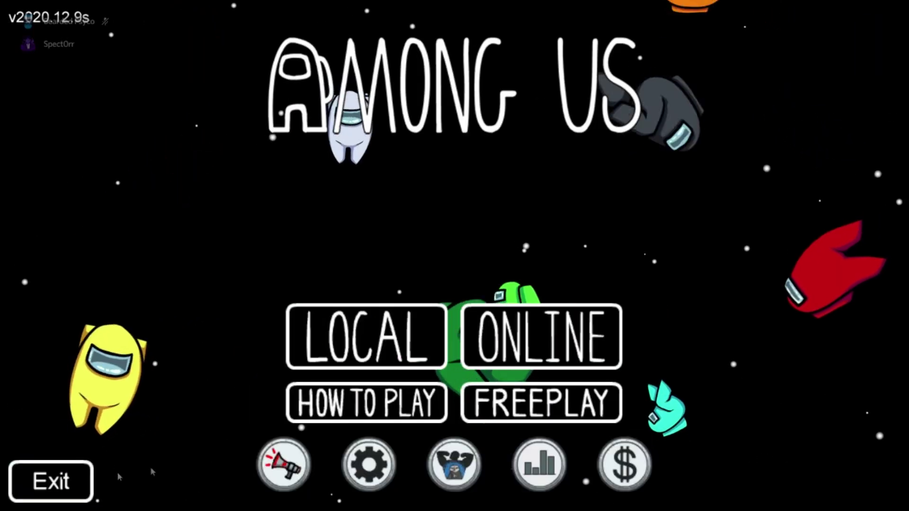
pyautogui.click(86, 480)
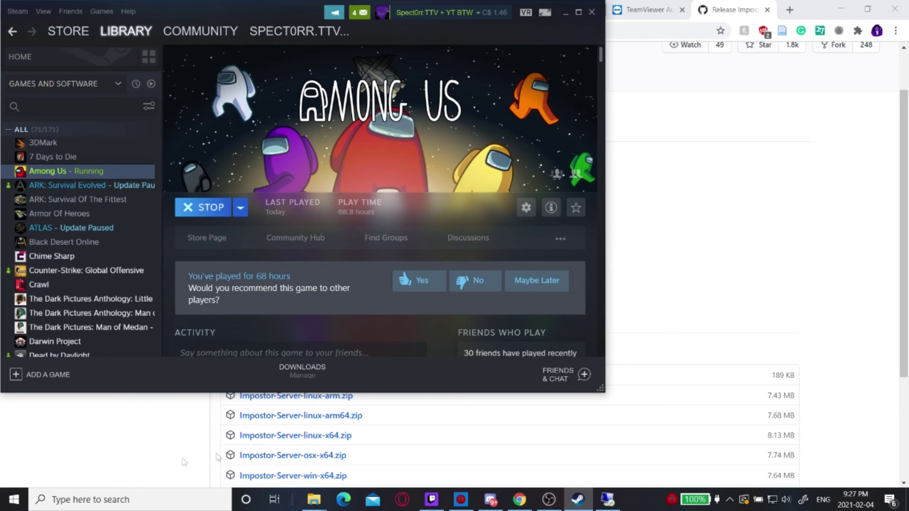
# Return Chrome to the ZAP-Hosting access data tab and select the IP 45.43.18.28.
pyautogui.click(868, 392)
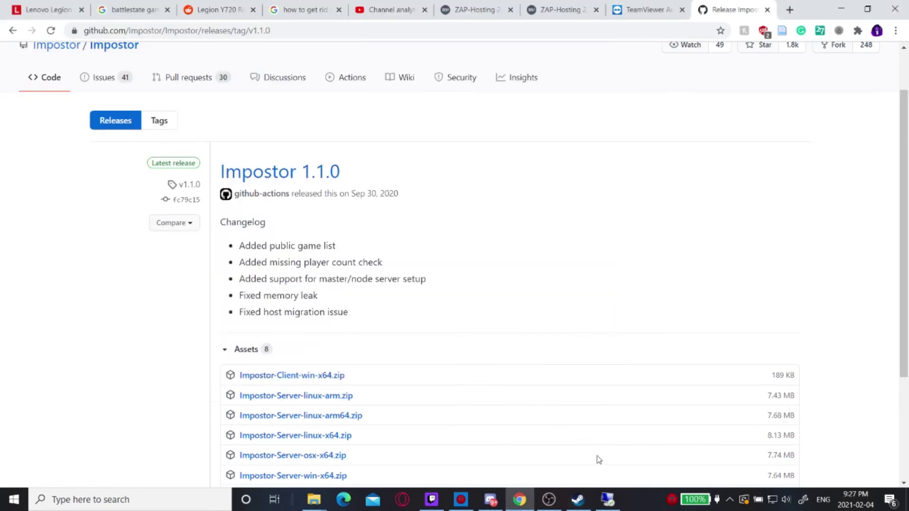
pyautogui.click(555, 15)
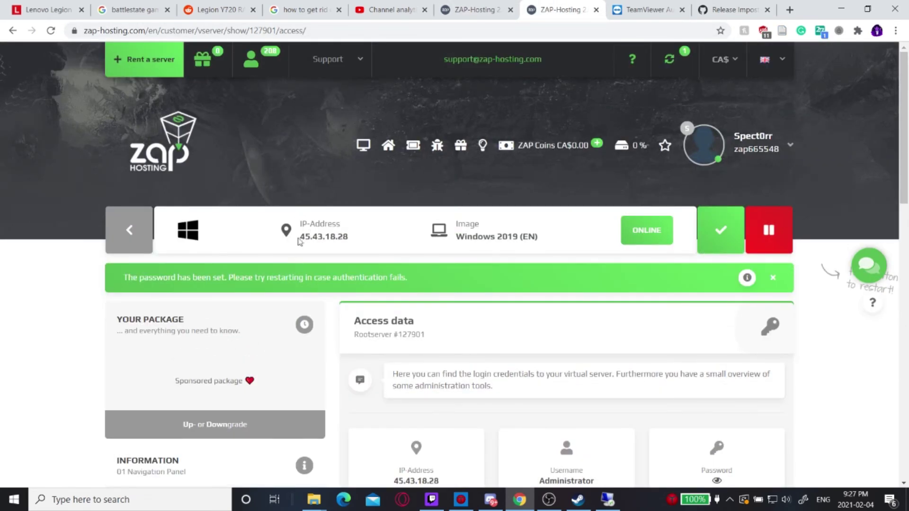
pyautogui.moveTo(300, 236)
pyautogui.mouseDown()
pyautogui.moveTo(351, 238)
pyautogui.moveTo(301, 237)
pyautogui.mouseUp()
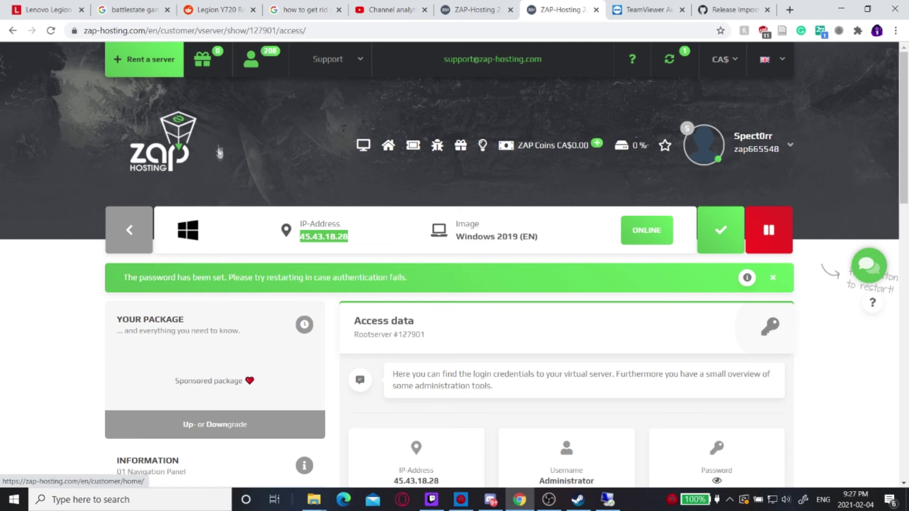
pyautogui.moveTo(328, 59)
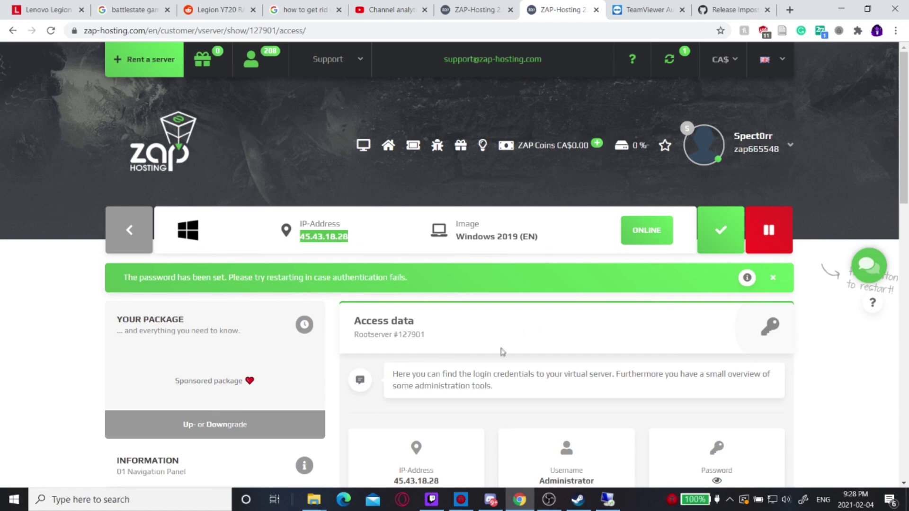
pyautogui.scroll(-2, 493, 361)
pyautogui.scroll(-1, 489, 357)
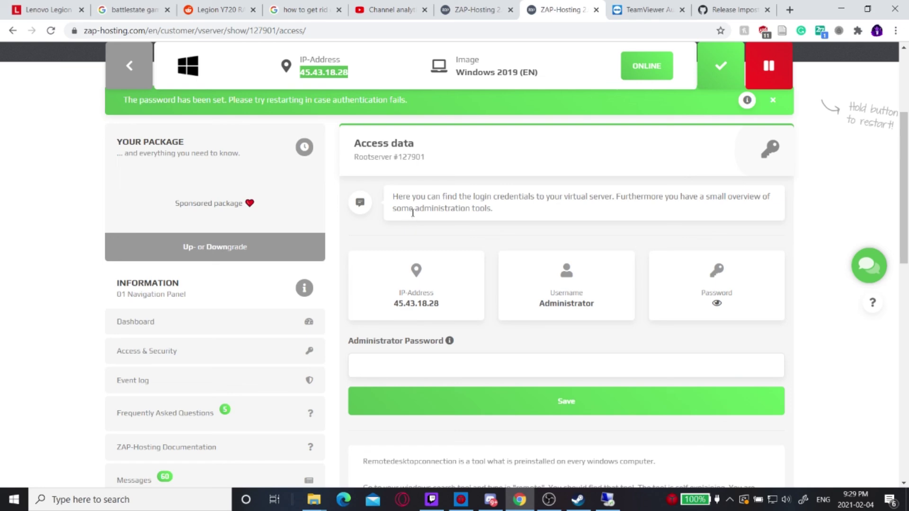
pyautogui.scroll(4, 413, 217)
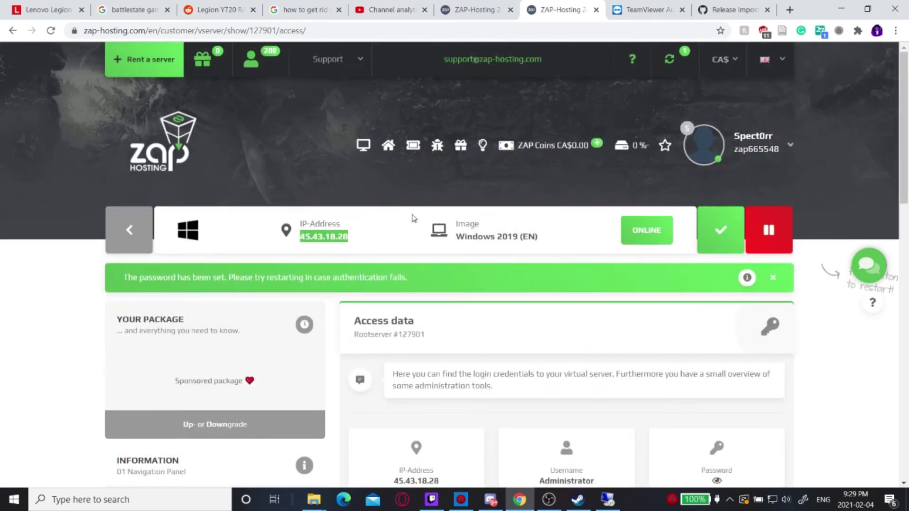